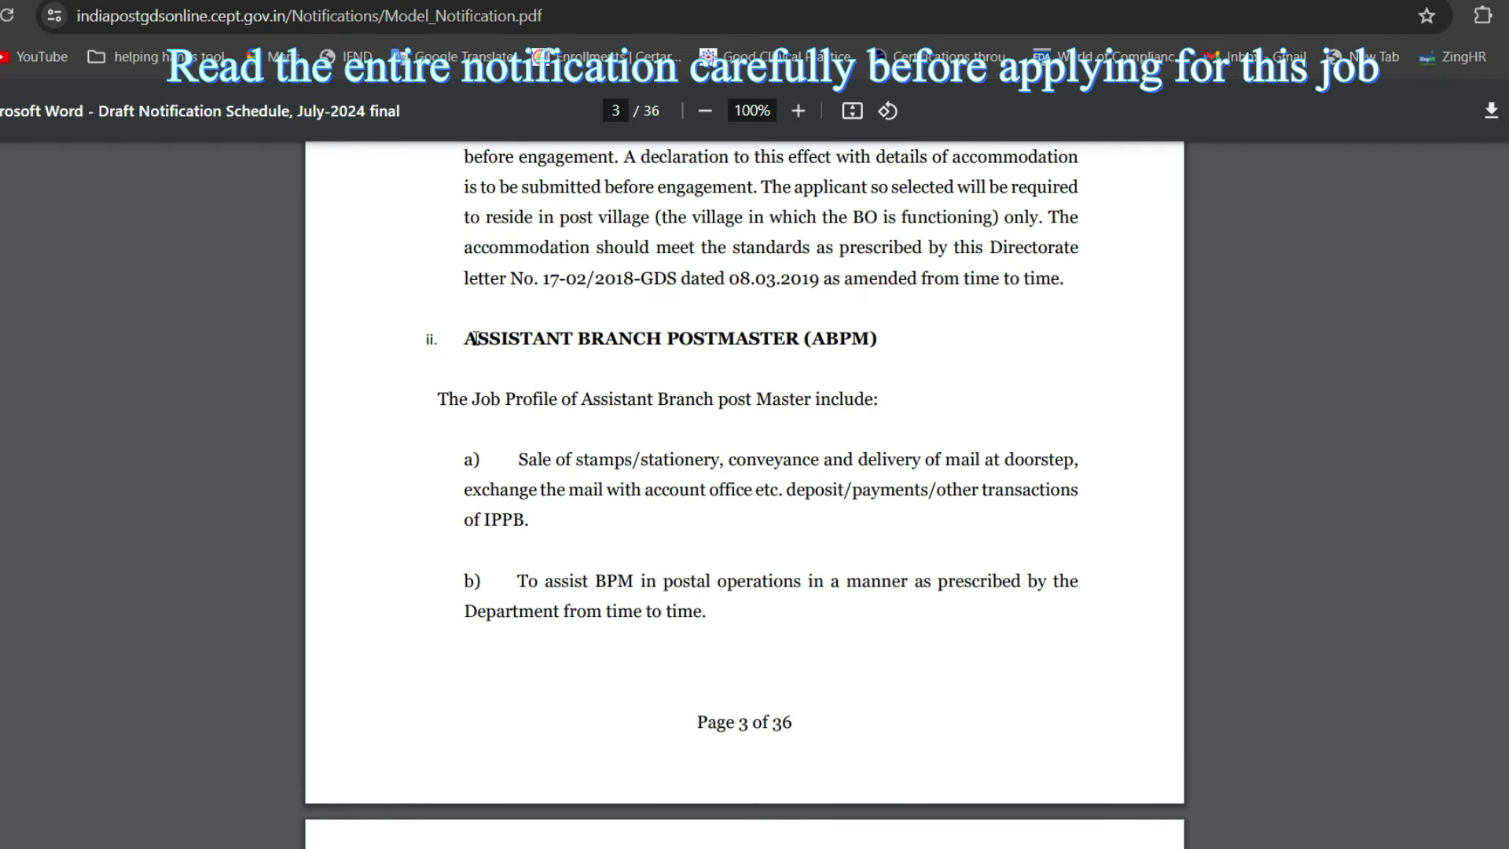
# Step: Scroll the notification and highlight the ABPM and Dak Sevak headings
pyautogui.moveTo(476, 338); pyautogui.dragTo(882, 340)
pyautogui.scroll(-11, 836, 499)
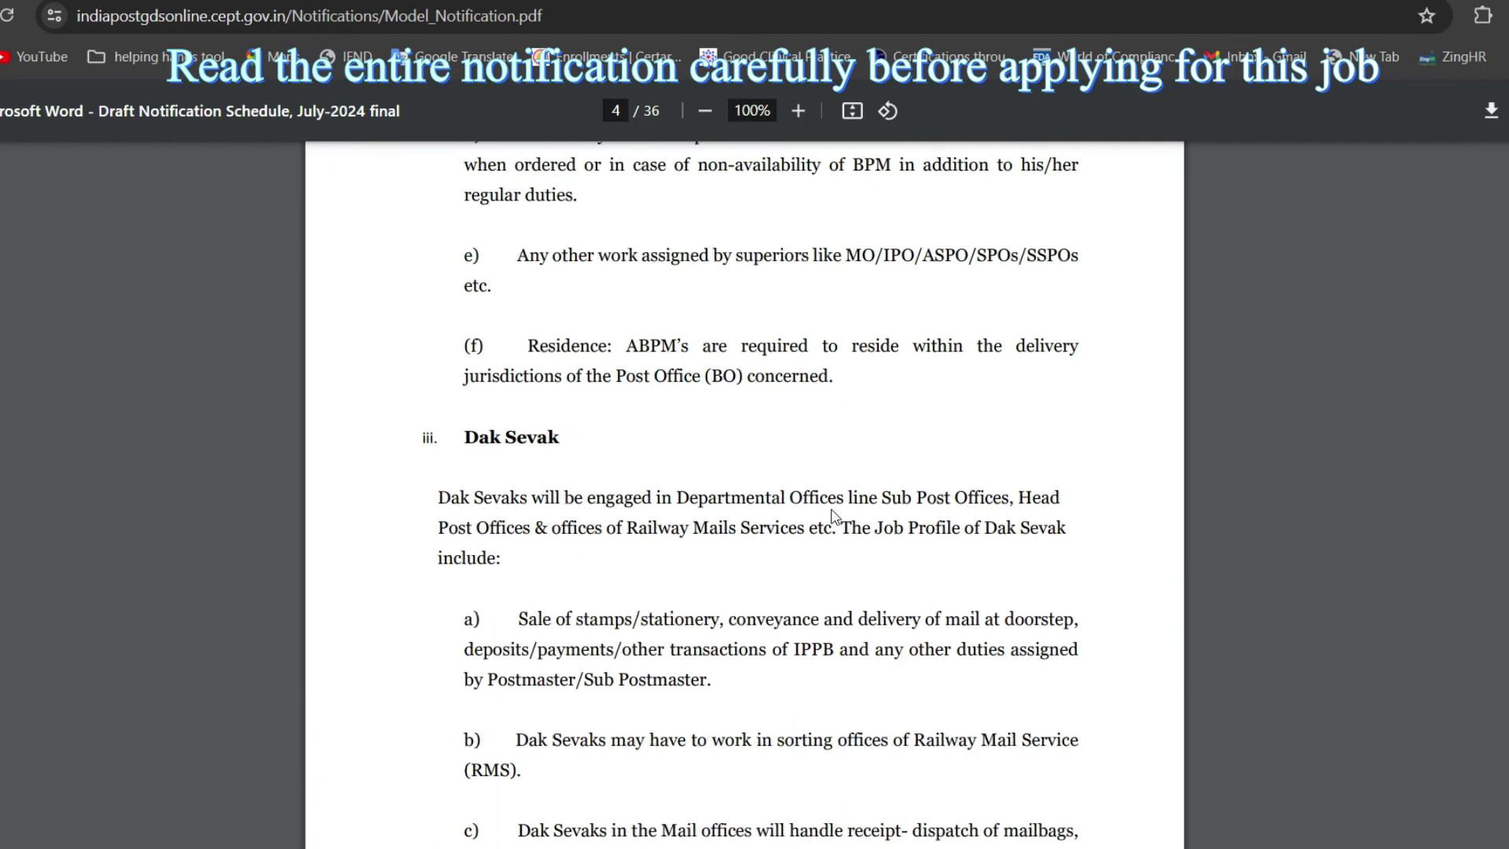
pyautogui.scroll(-2, 835, 517)
pyautogui.moveTo(461, 329); pyautogui.dragTo(590, 338)
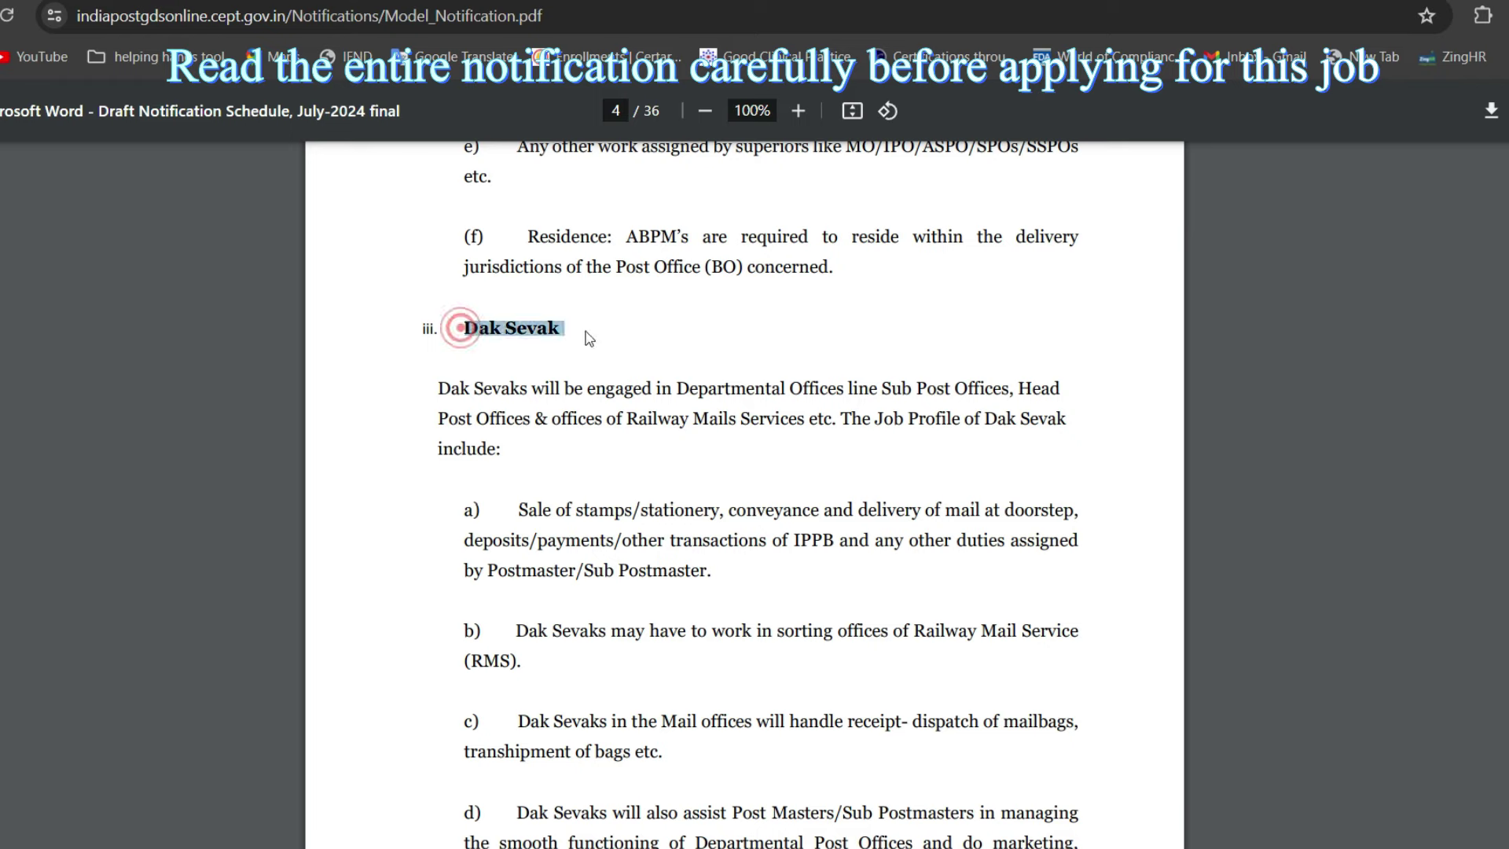
pyautogui.scroll(-6, 790, 420)
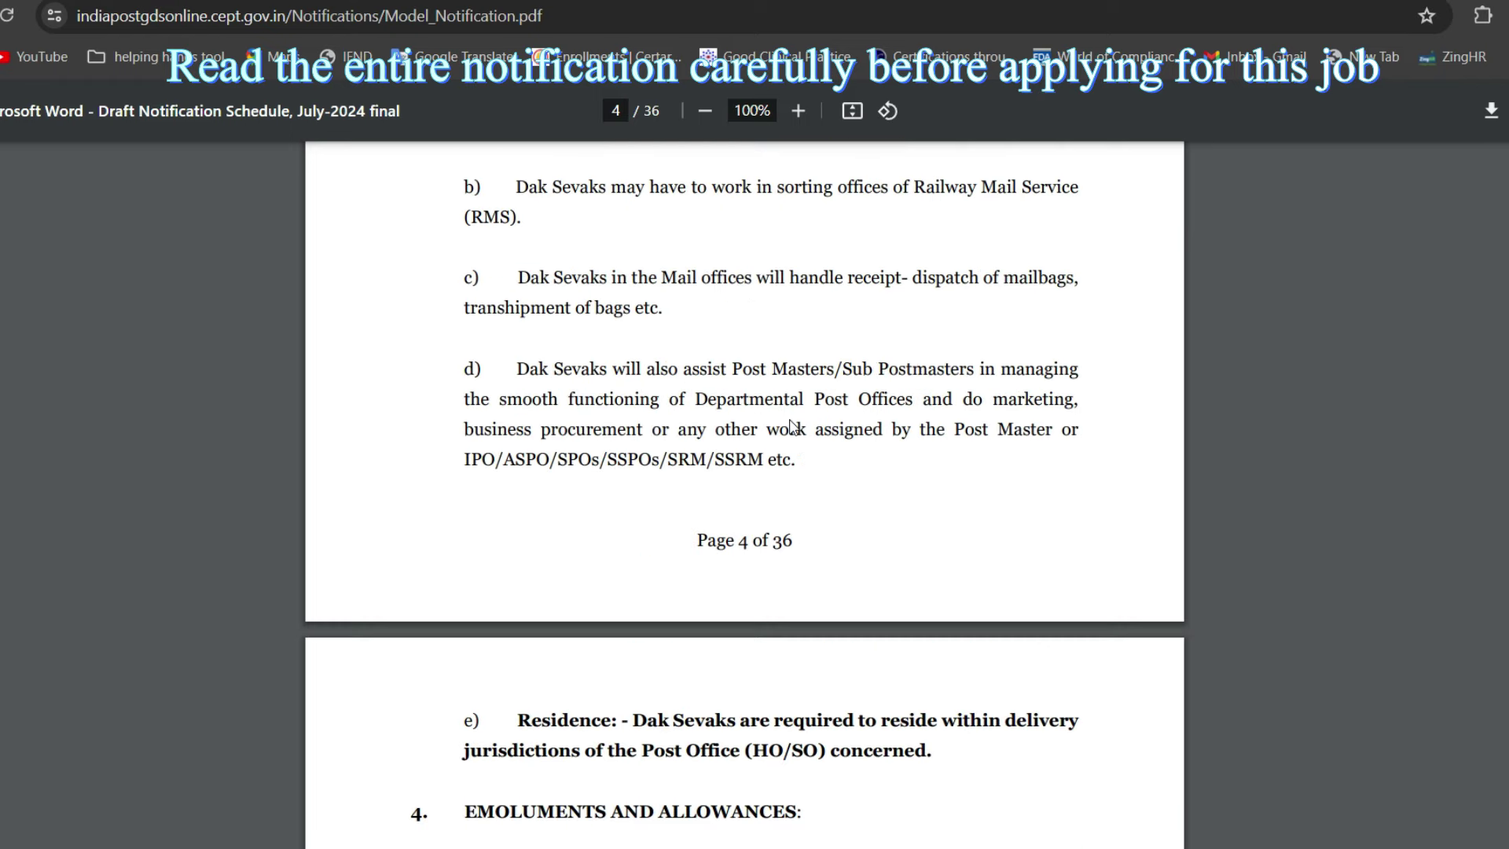
pyautogui.scroll(-11, 793, 426)
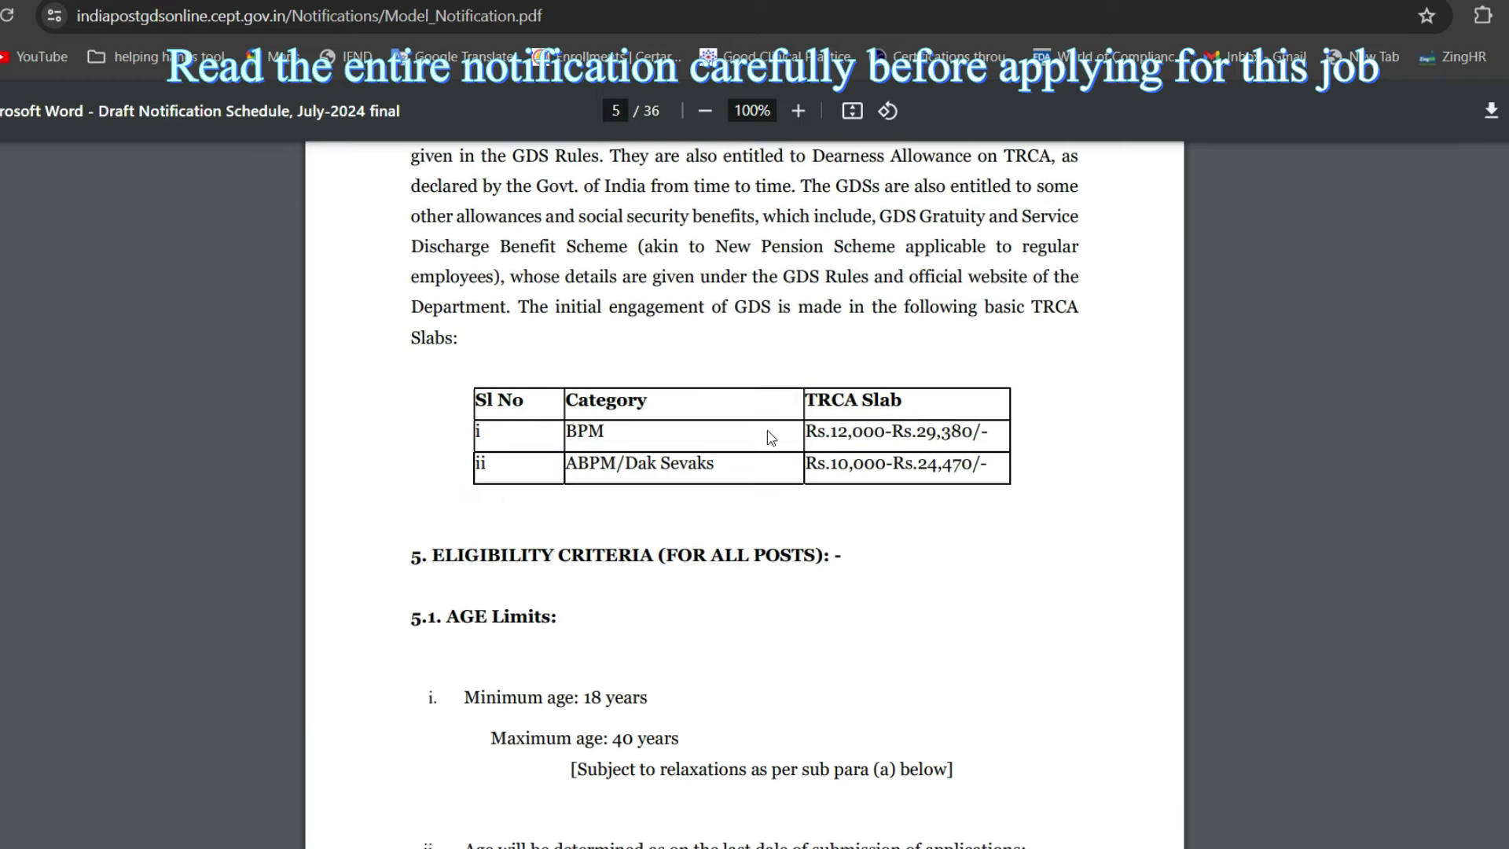
# Step: Highlight the BPM and ABPM/Dak Sevak TRCA pay slabs, the 40-year maximum age and the age-relaxation note
pyautogui.moveTo(567, 433); pyautogui.dragTo(954, 436)
pyautogui.moveTo(568, 464); pyautogui.dragTo(983, 463)
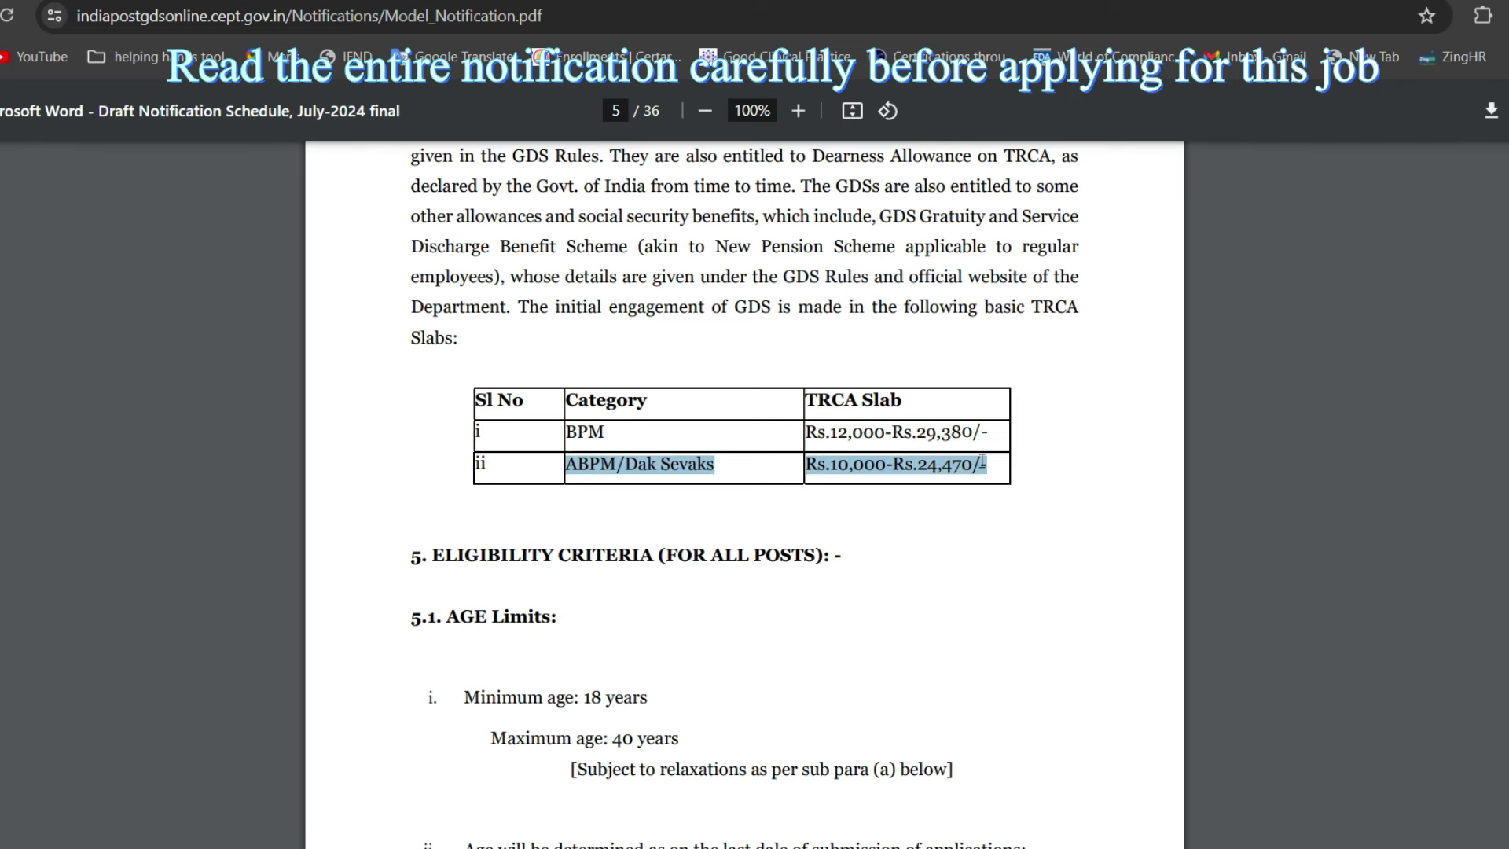
pyautogui.scroll(-3, 885, 467)
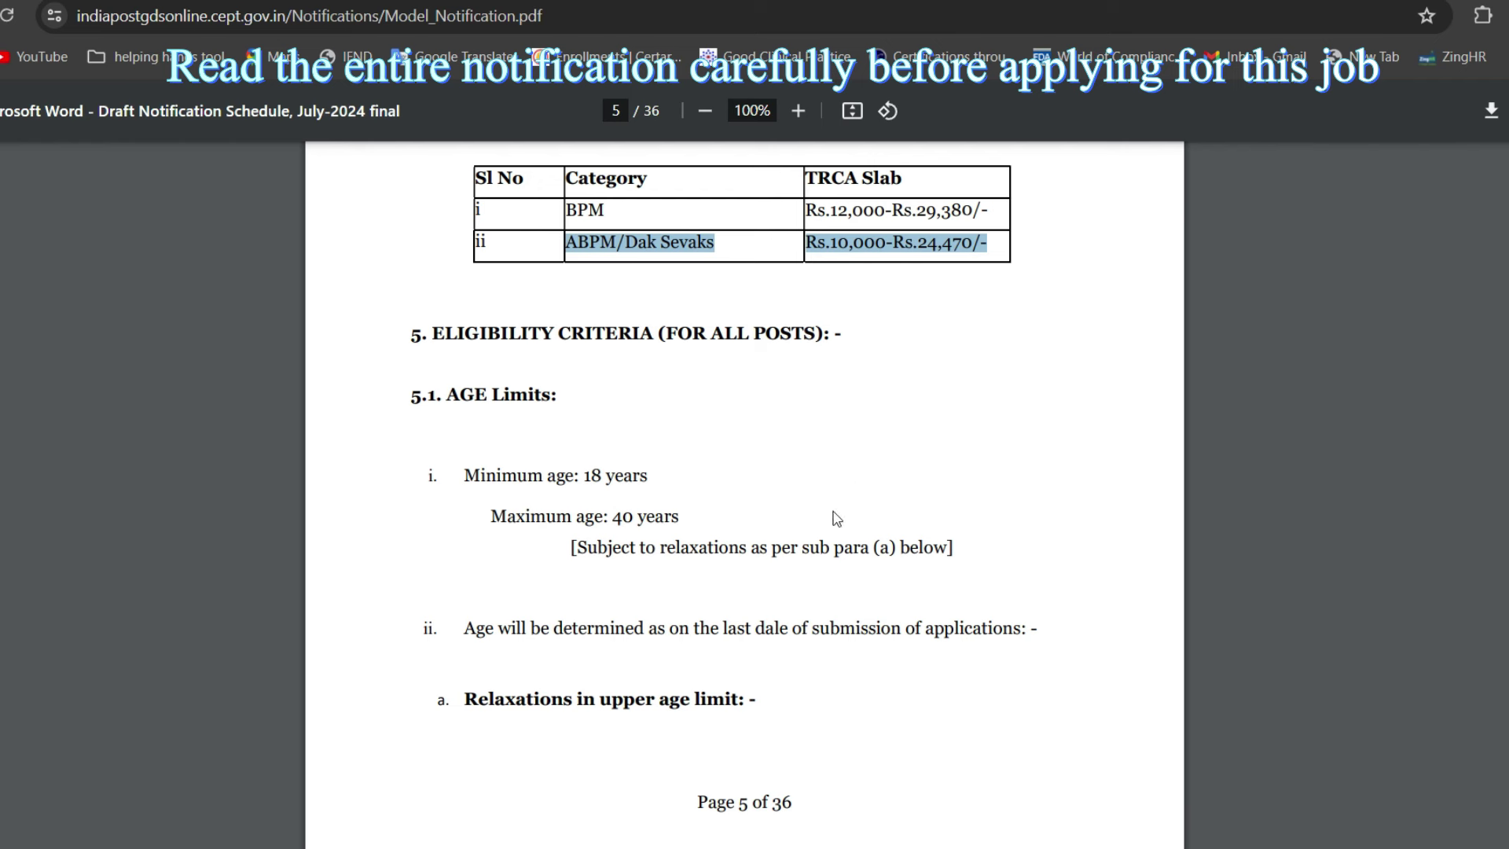
pyautogui.moveTo(578, 475); pyautogui.dragTo(709, 516)
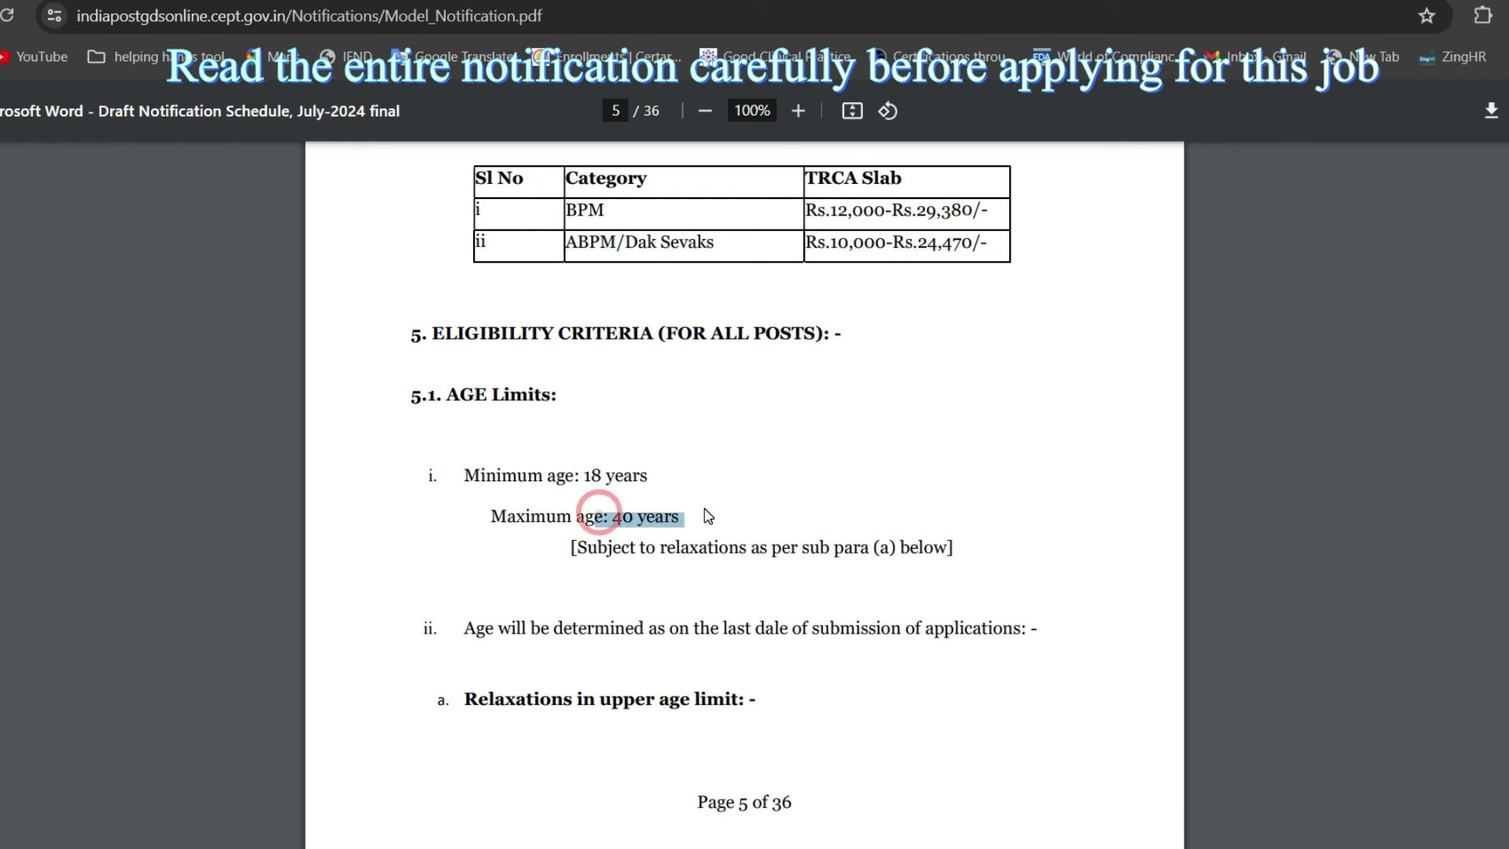
pyautogui.moveTo(596, 546); pyautogui.dragTo(948, 547)
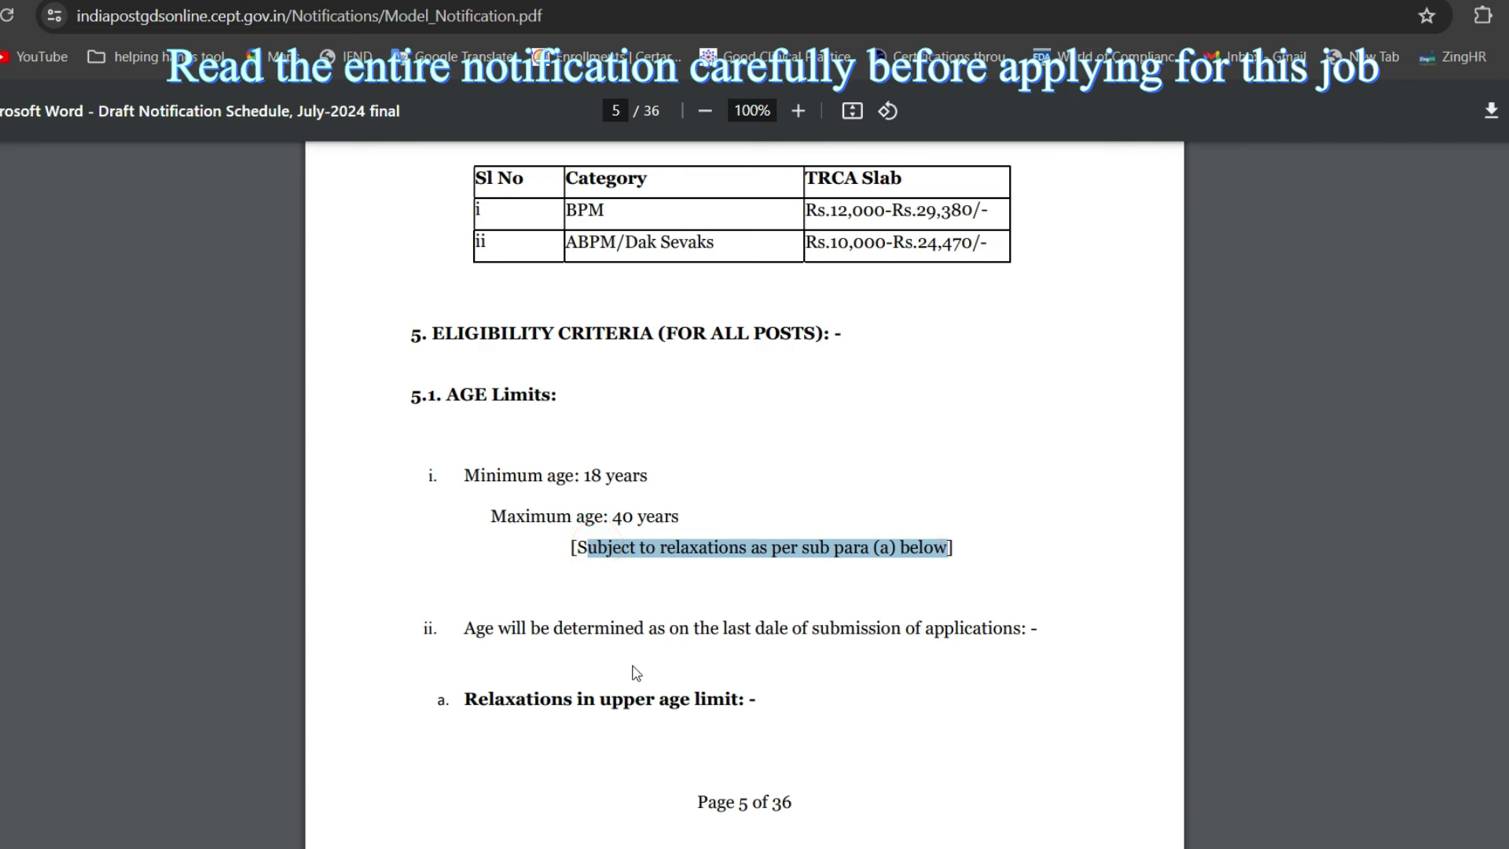
pyautogui.scroll(-13, 636, 673)
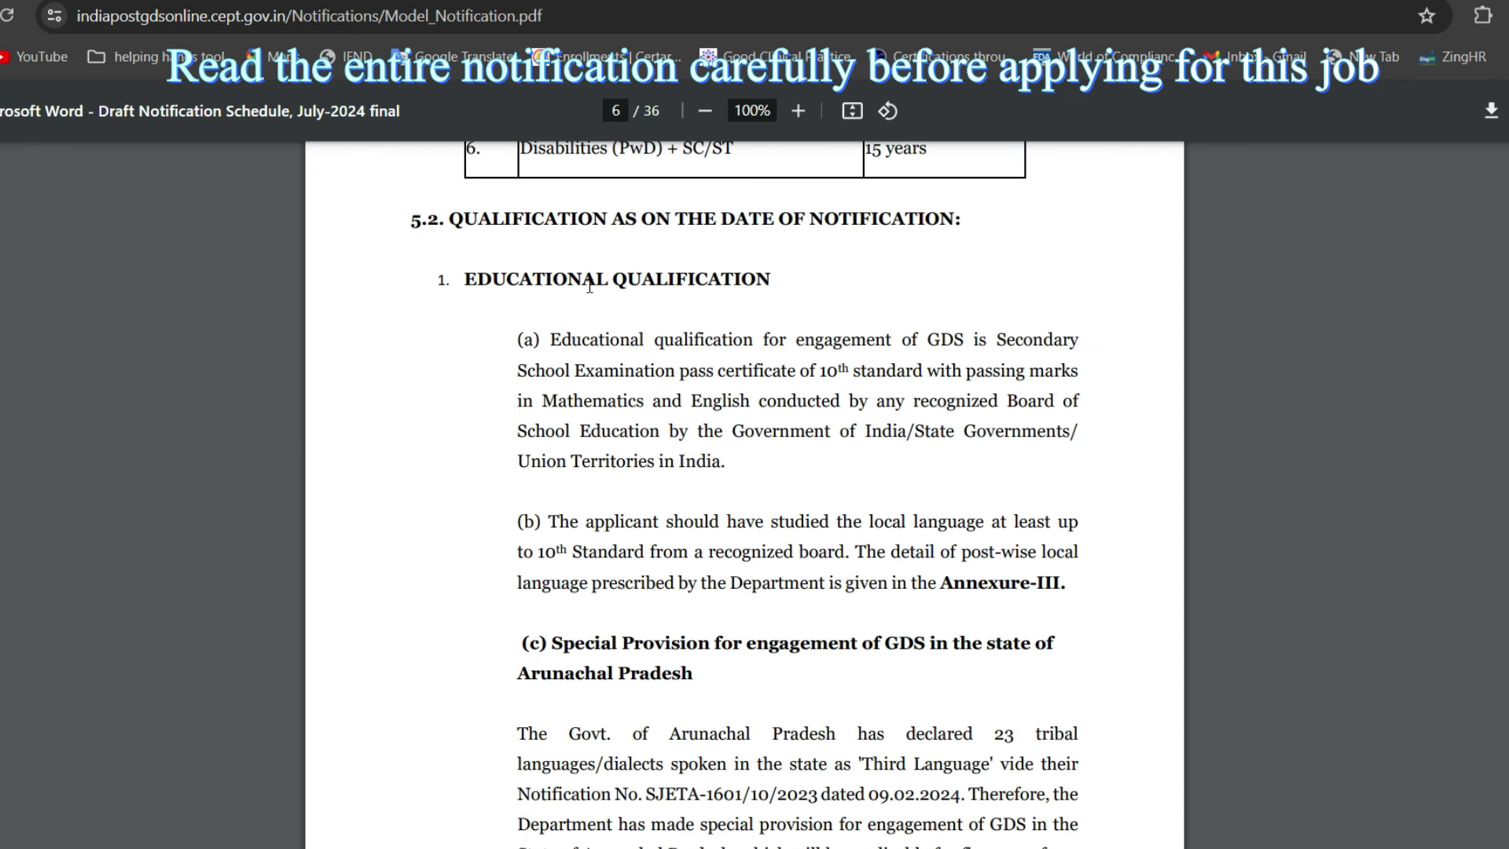
# Step: Highlight the 10th standard and computer-knowledge qualifications and the reservation paragraph, reaching page 18
pyautogui.moveTo(818, 371); pyautogui.dragTo(924, 371)
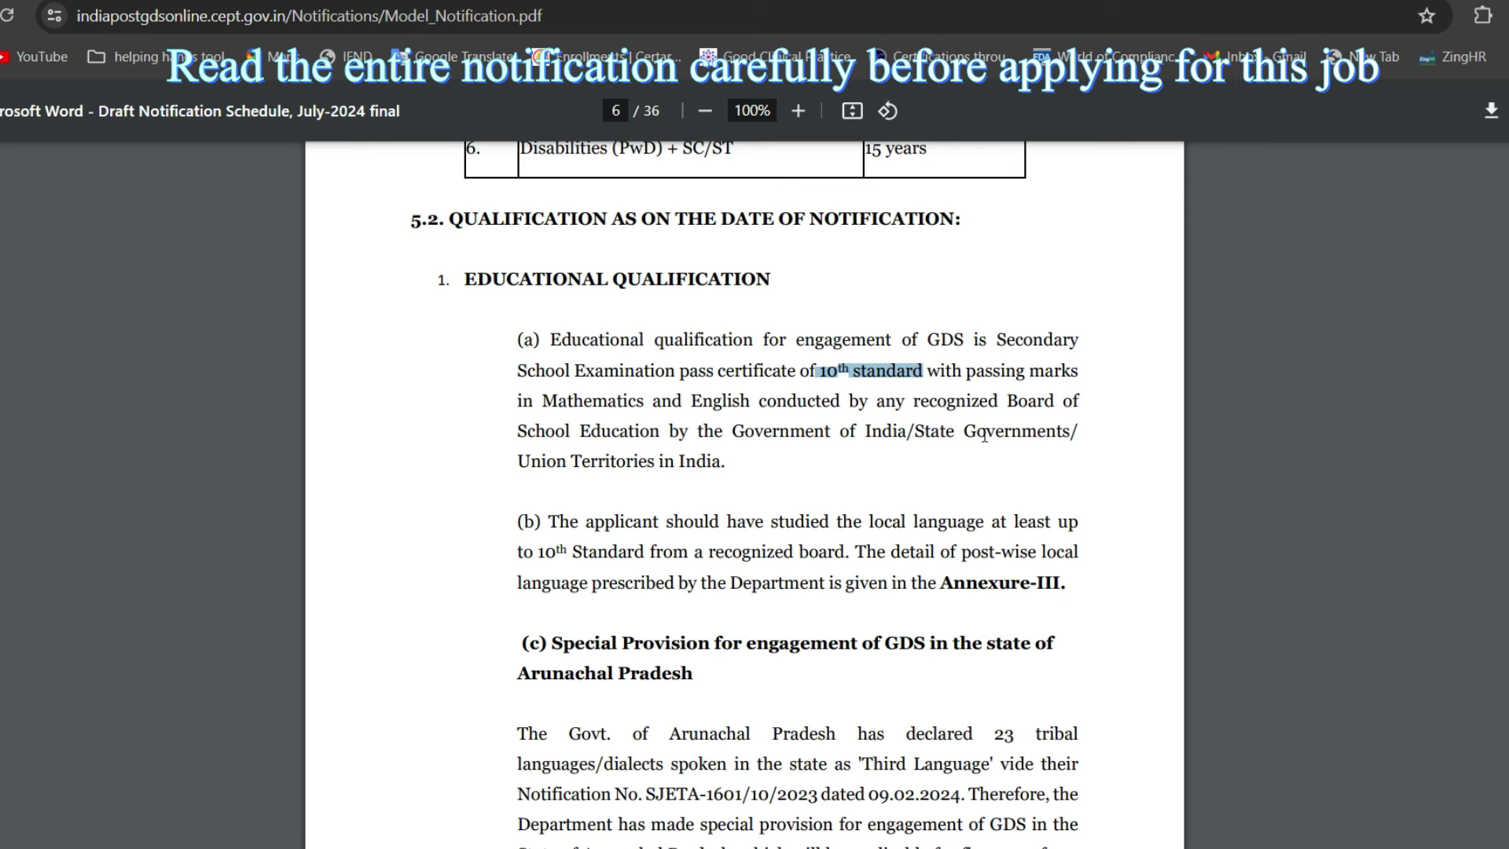
pyautogui.scroll(-15, 985, 436)
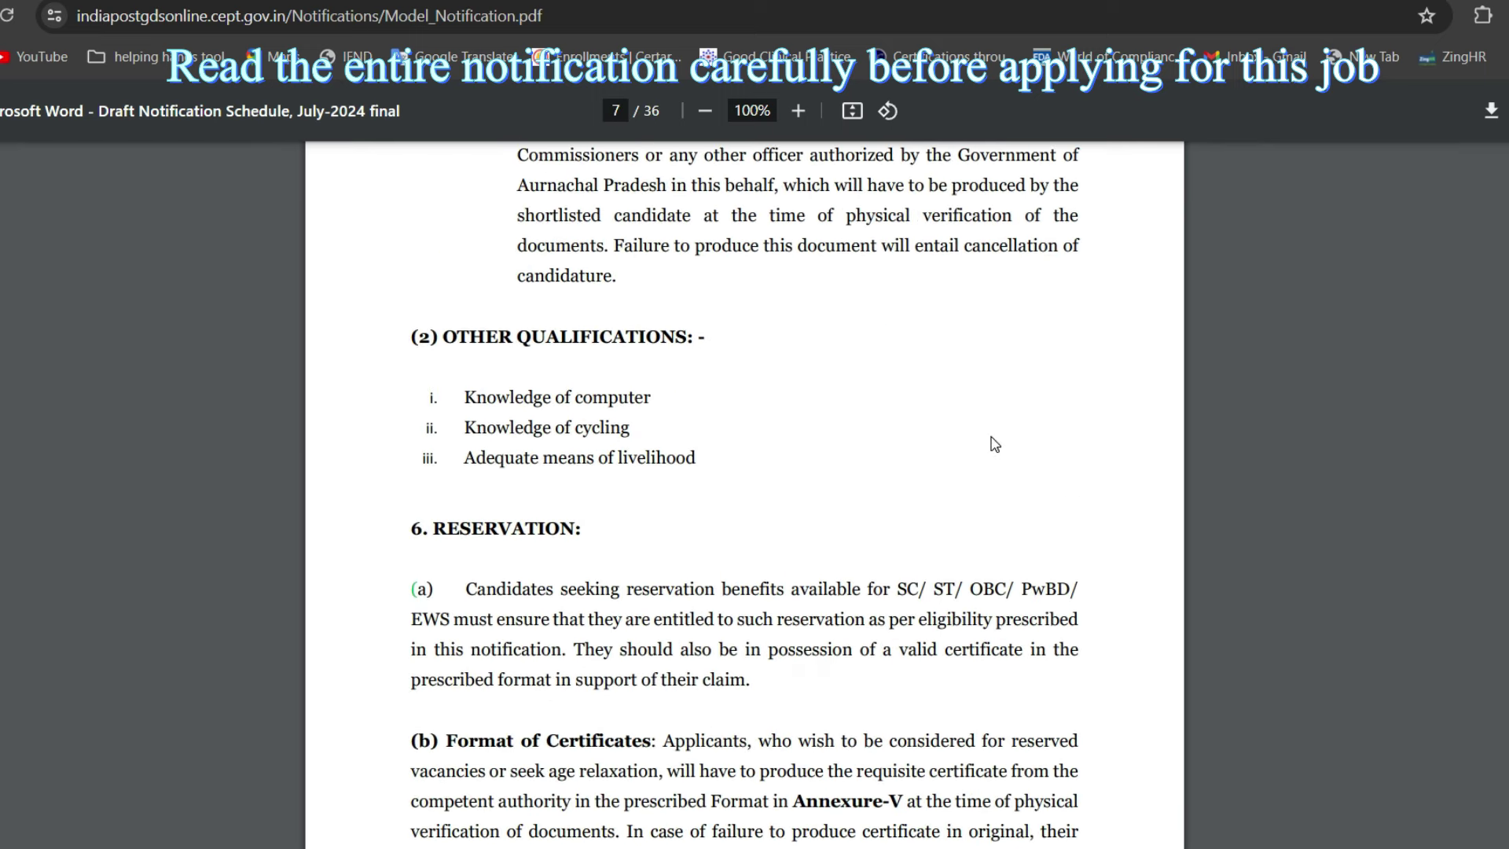
pyautogui.moveTo(464, 398); pyautogui.dragTo(660, 398)
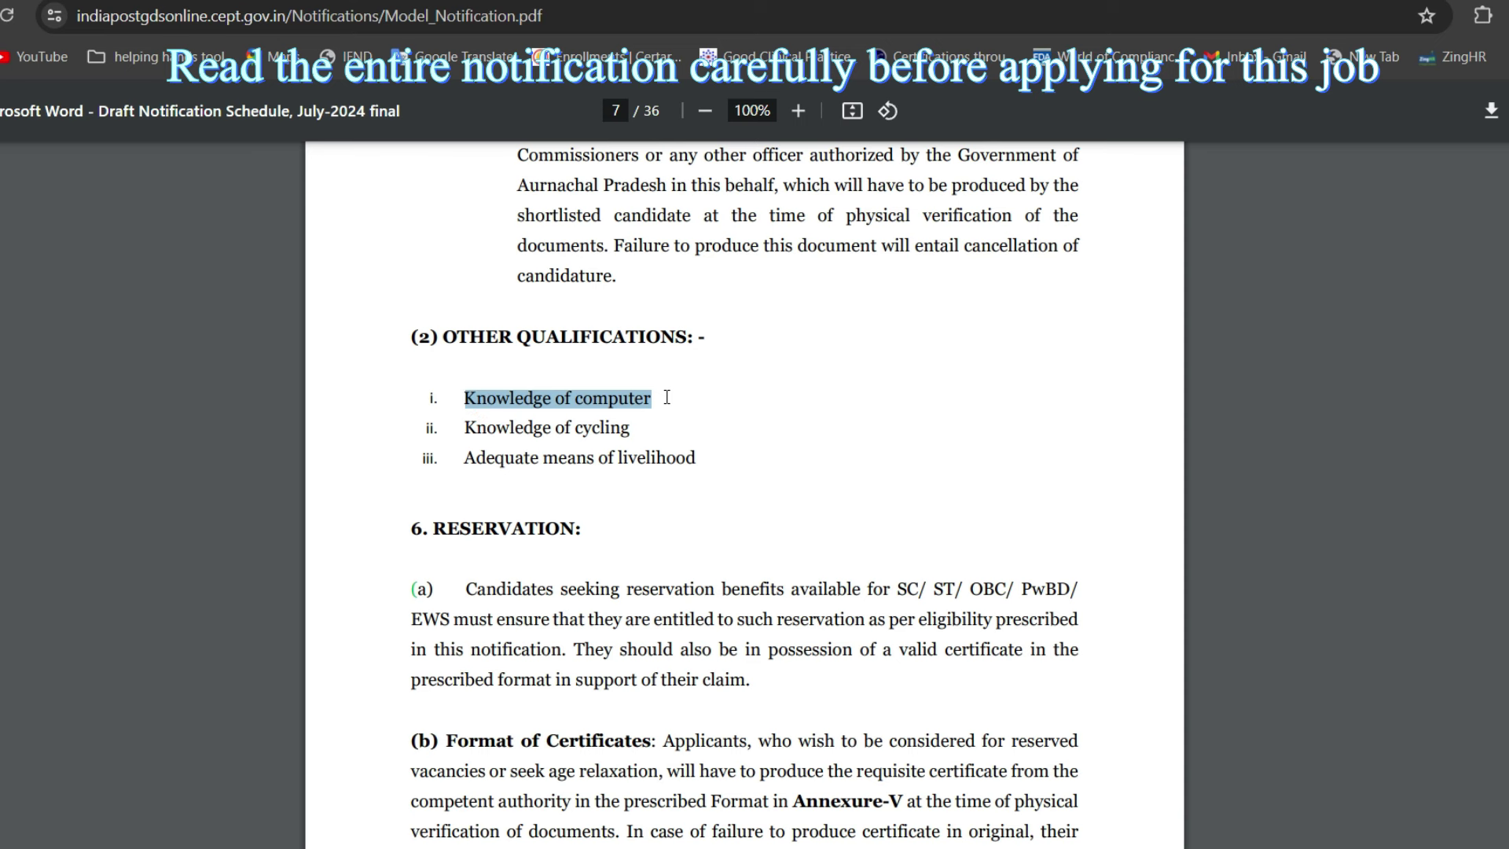
pyautogui.scroll(-2, 702, 428)
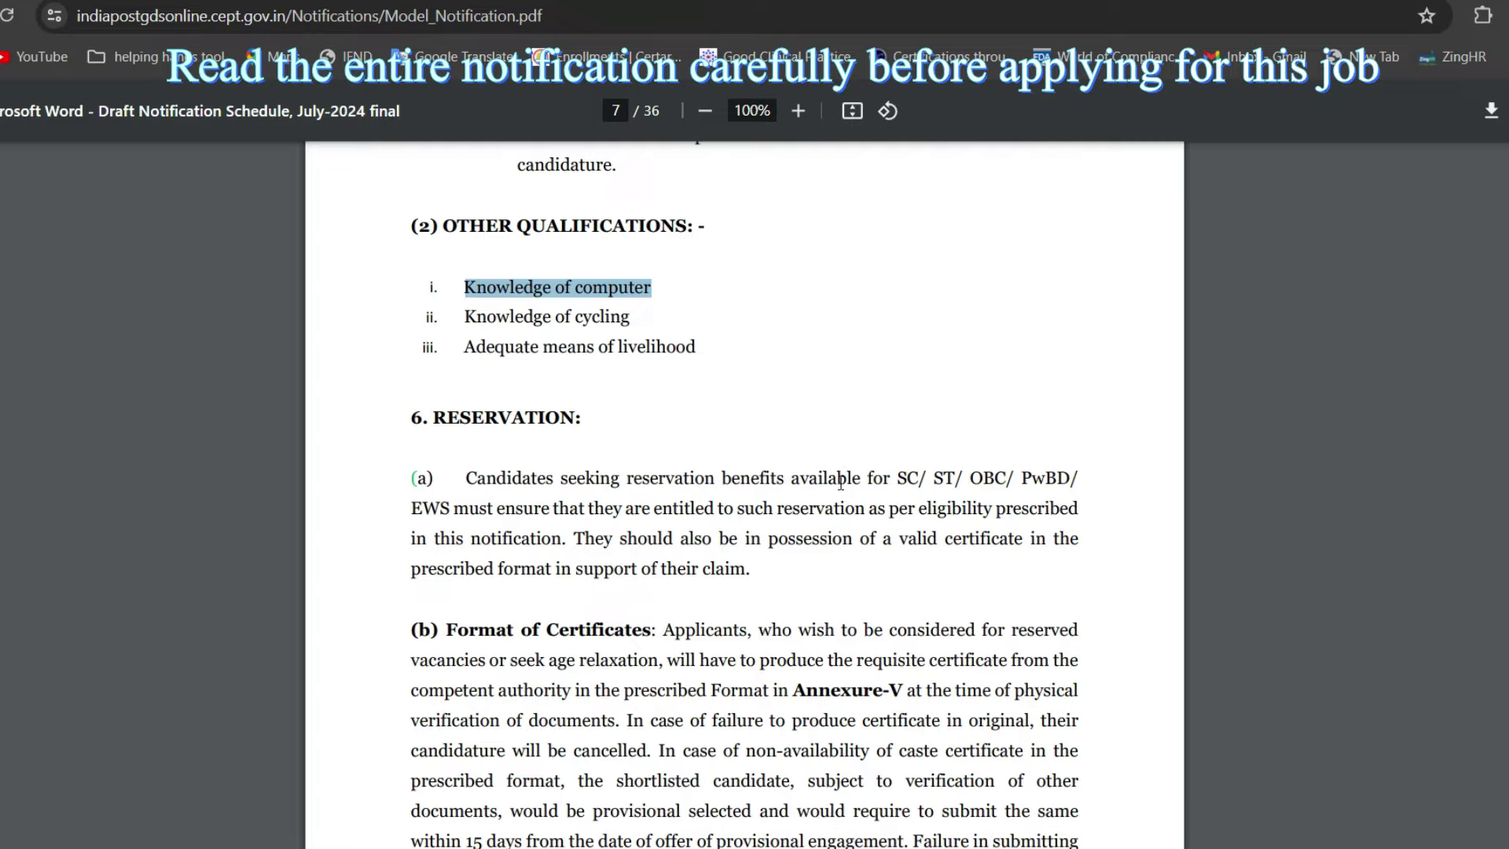
pyautogui.click(689, 402)
pyautogui.moveTo(431, 414); pyautogui.dragTo(753, 569)
pyautogui.click(772, 568)
pyautogui.scroll(-20, 775, 575)
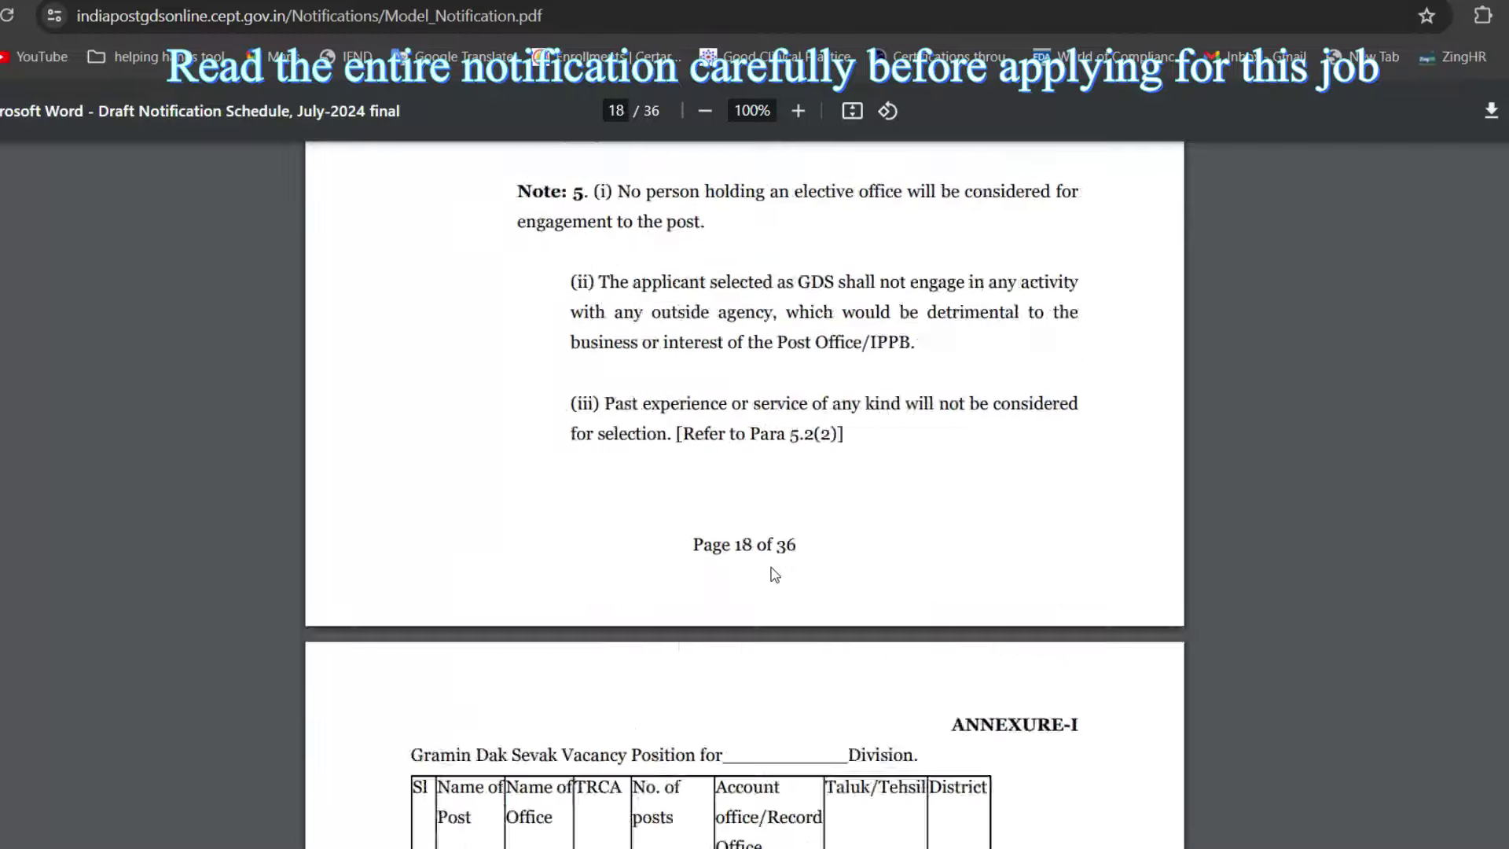
# Step: Scroll to and highlight the REGISTRATION heading in the notification
pyautogui.scroll(-15, 774, 575)
pyautogui.moveTo(432, 313); pyautogui.dragTo(596, 316)
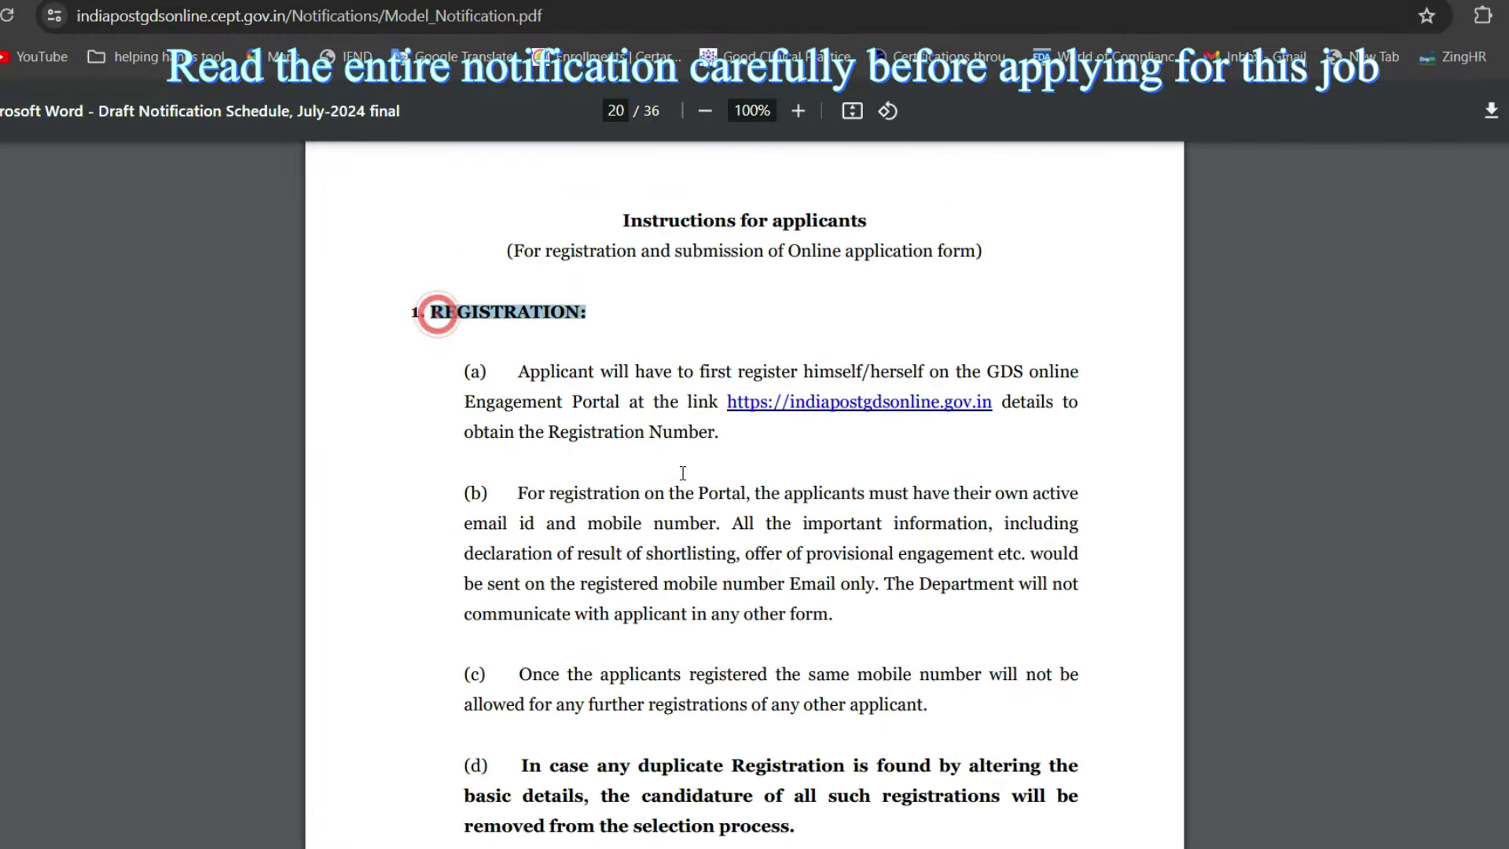
pyautogui.scroll(-8, 684, 479)
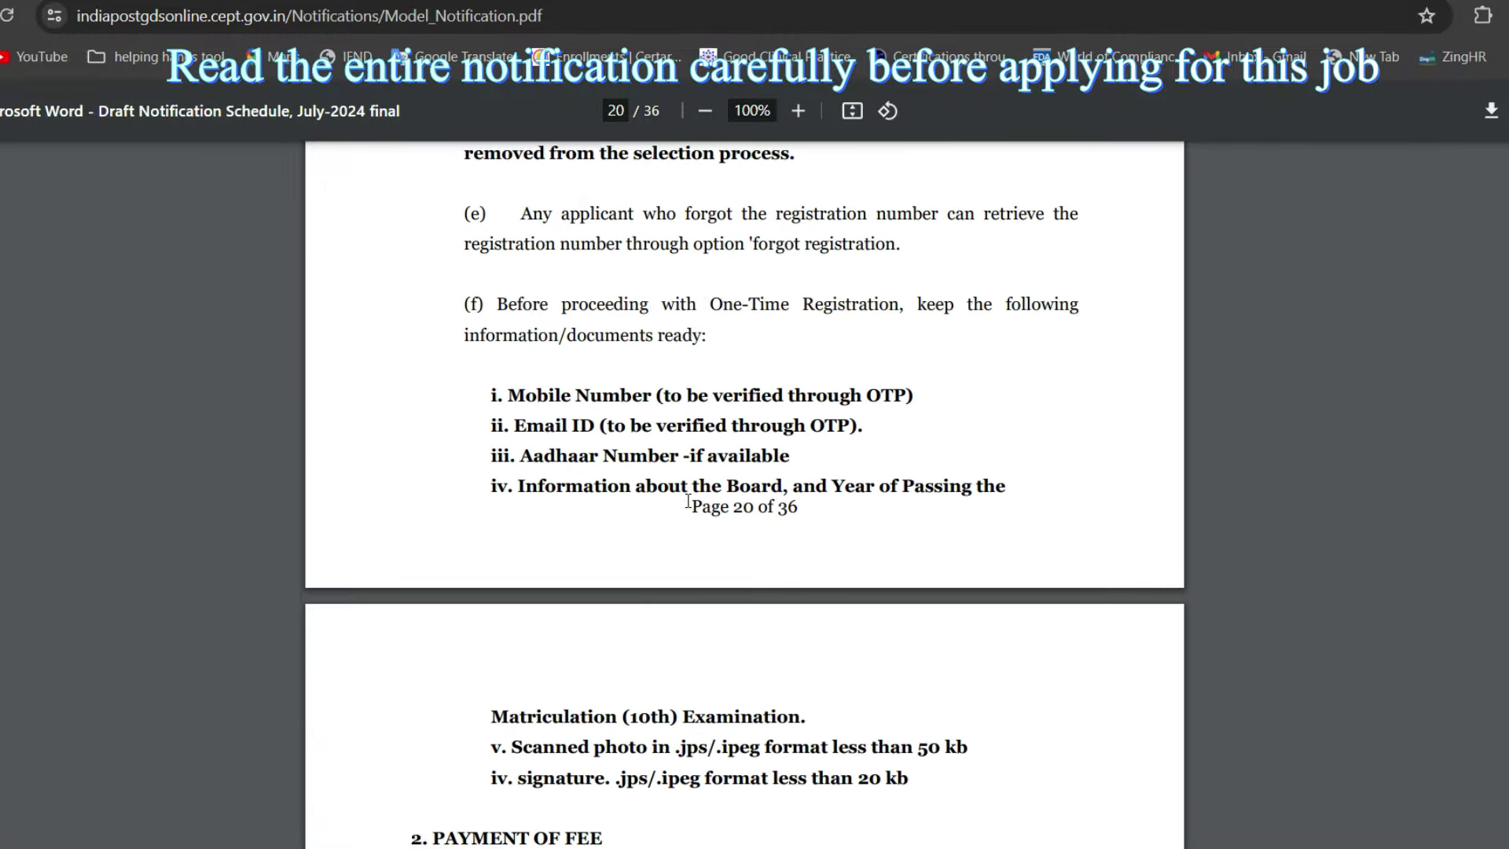
pyautogui.scroll(-1, 688, 500)
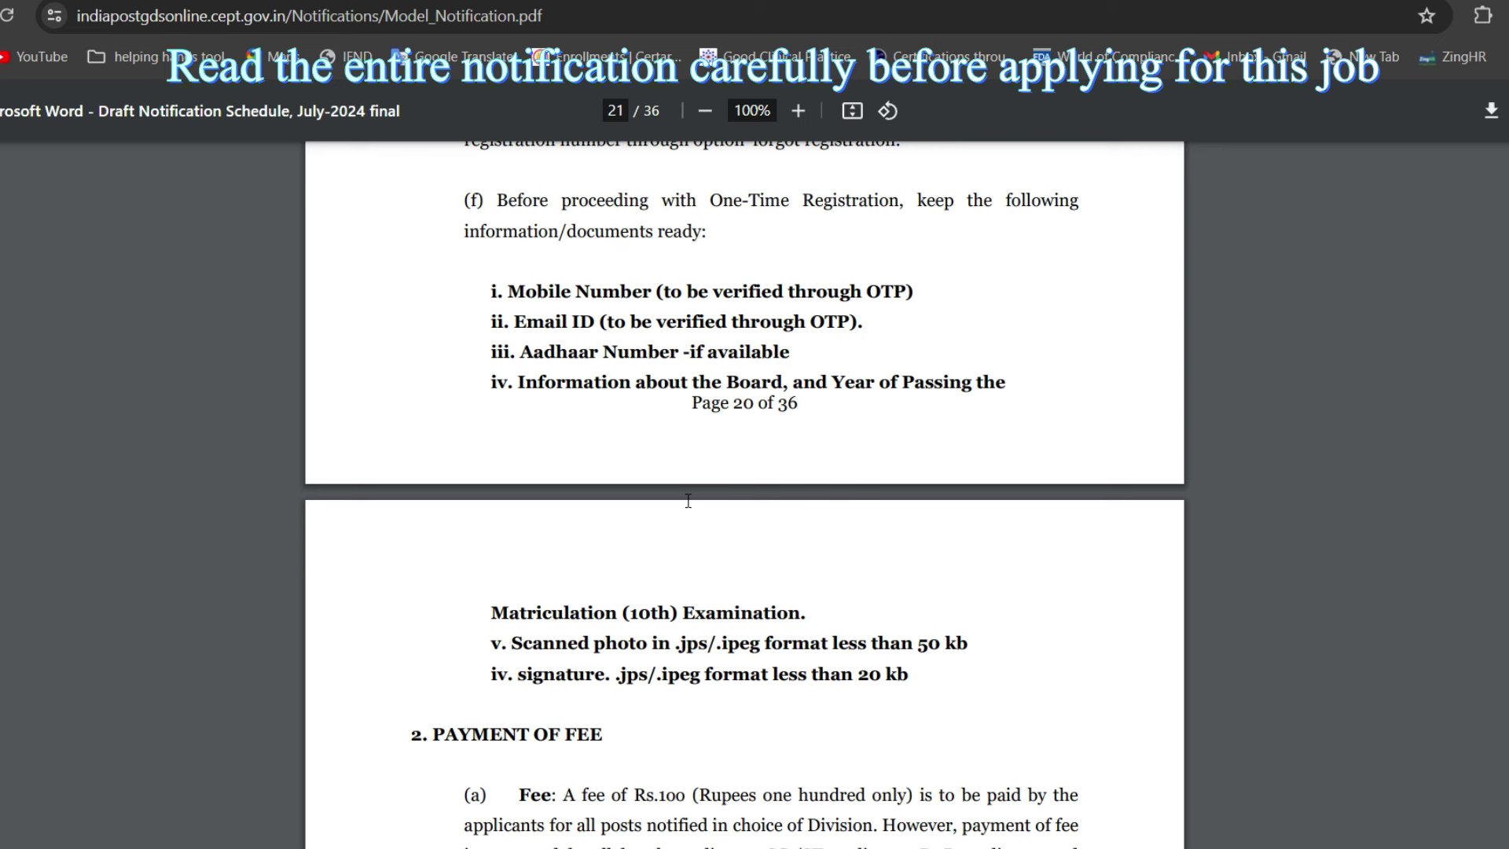
# Step: Highlight the Rs.100 application fee, then read on to the GDS portal's Notification options
pyautogui.scroll(-3, 512, 645)
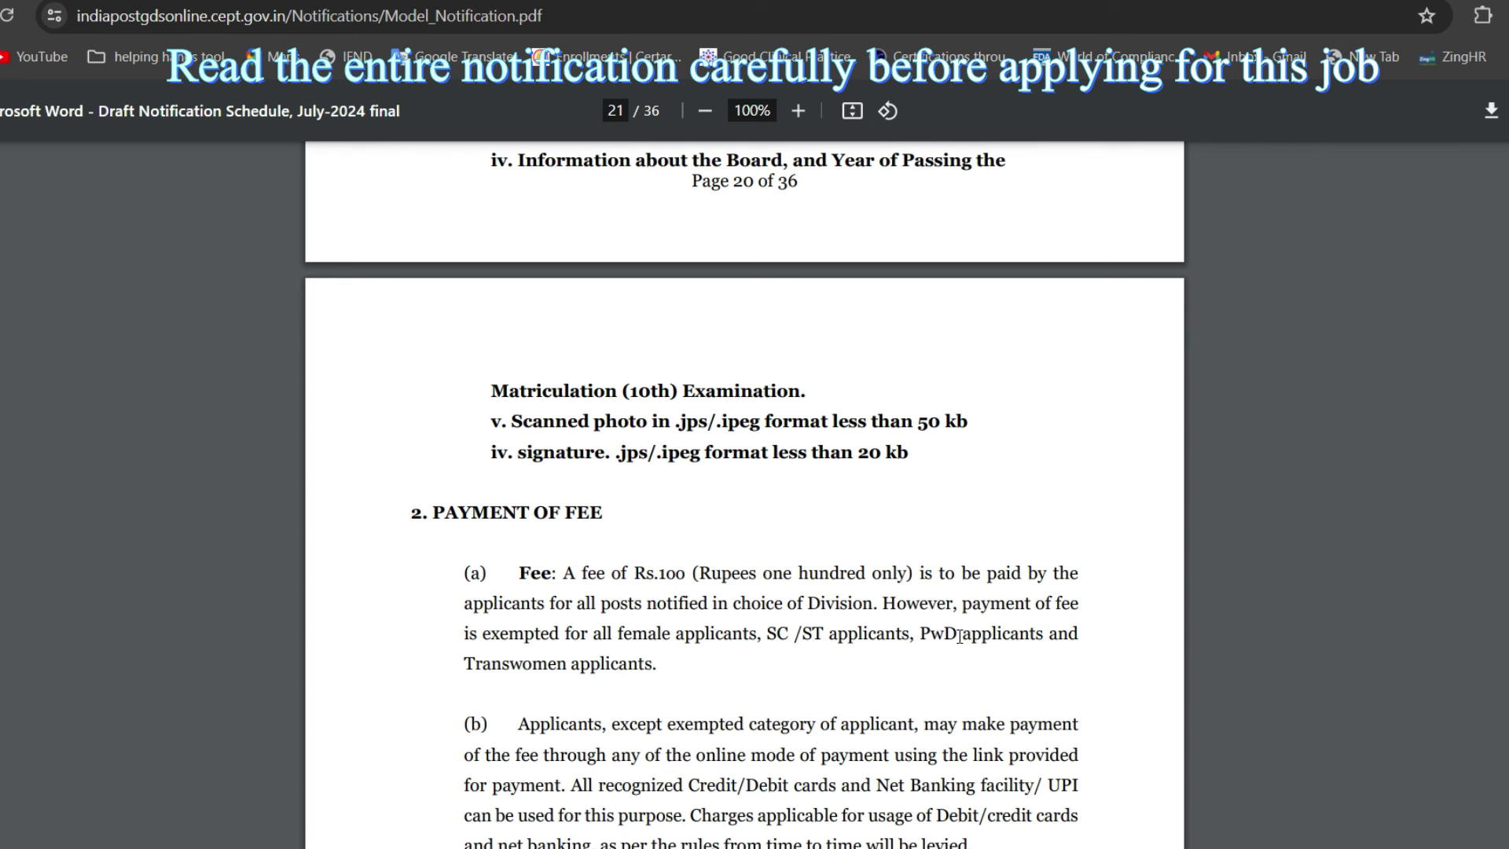
pyautogui.moveTo(647, 576); pyautogui.dragTo(923, 570)
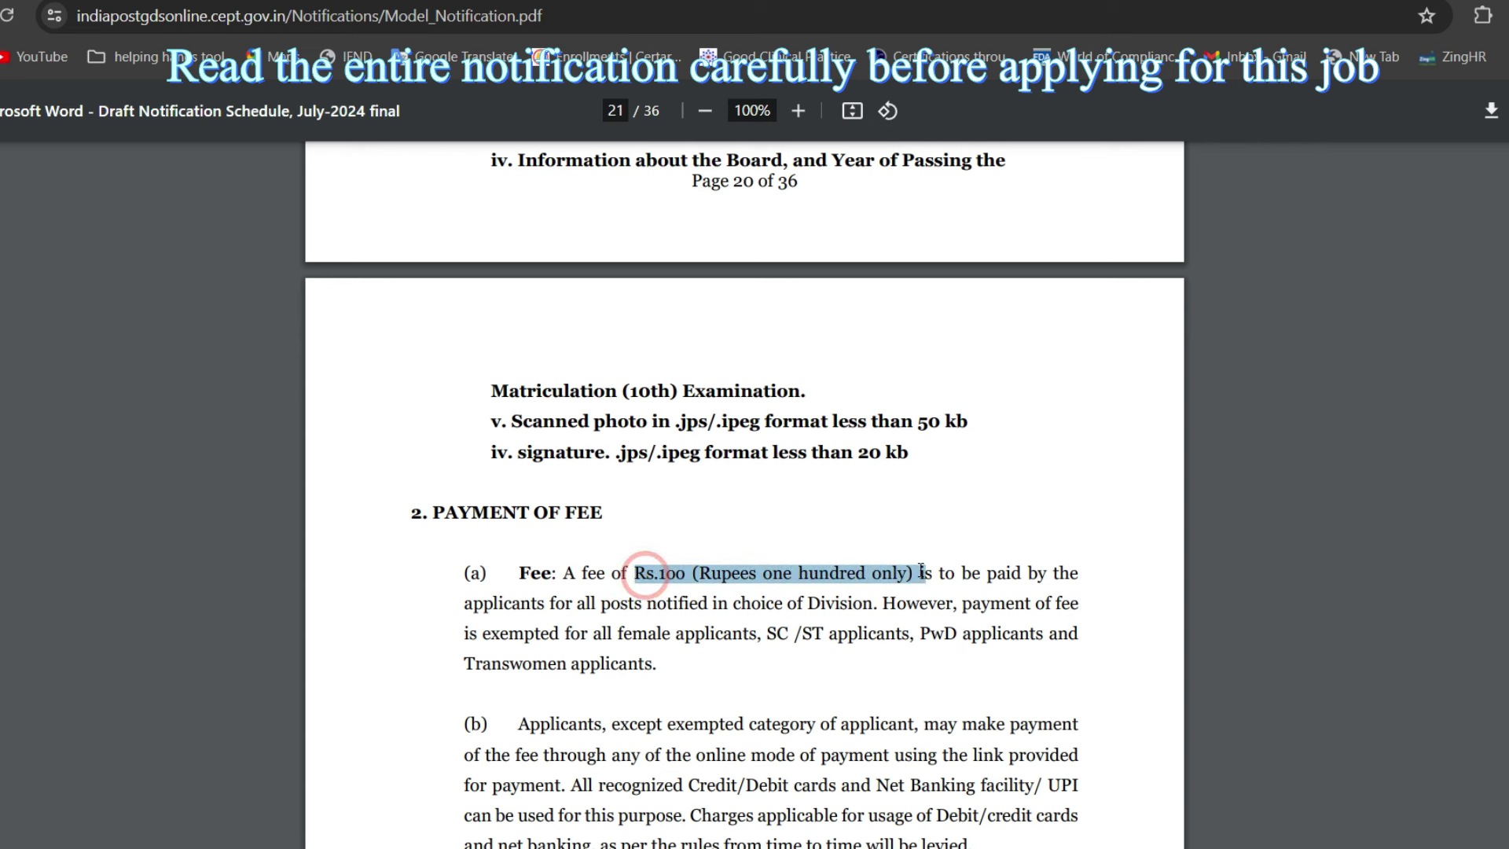
pyautogui.scroll(-6, 921, 574)
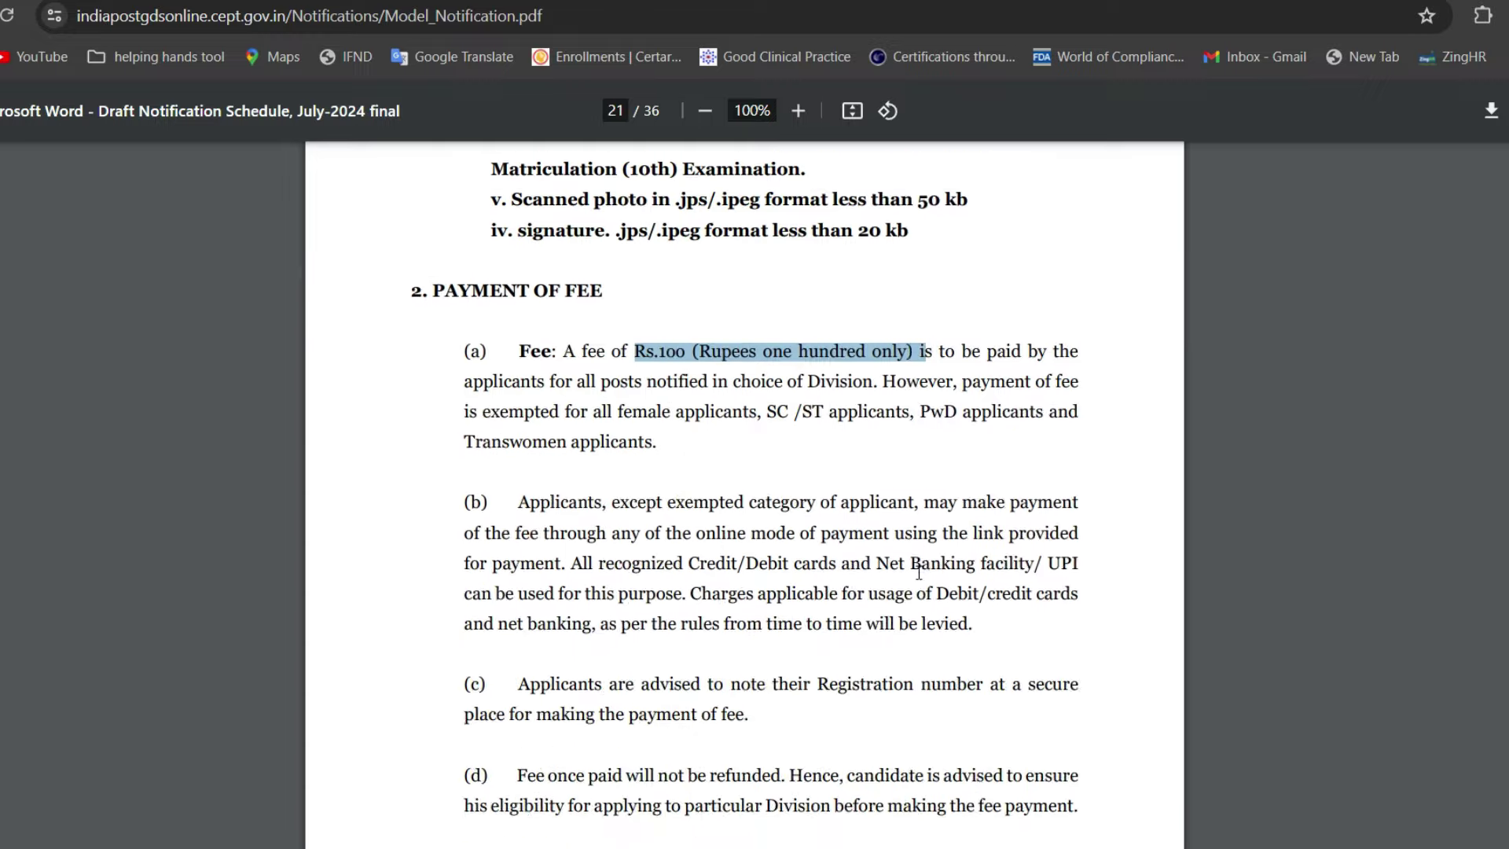
pyautogui.scroll(-15, 920, 581)
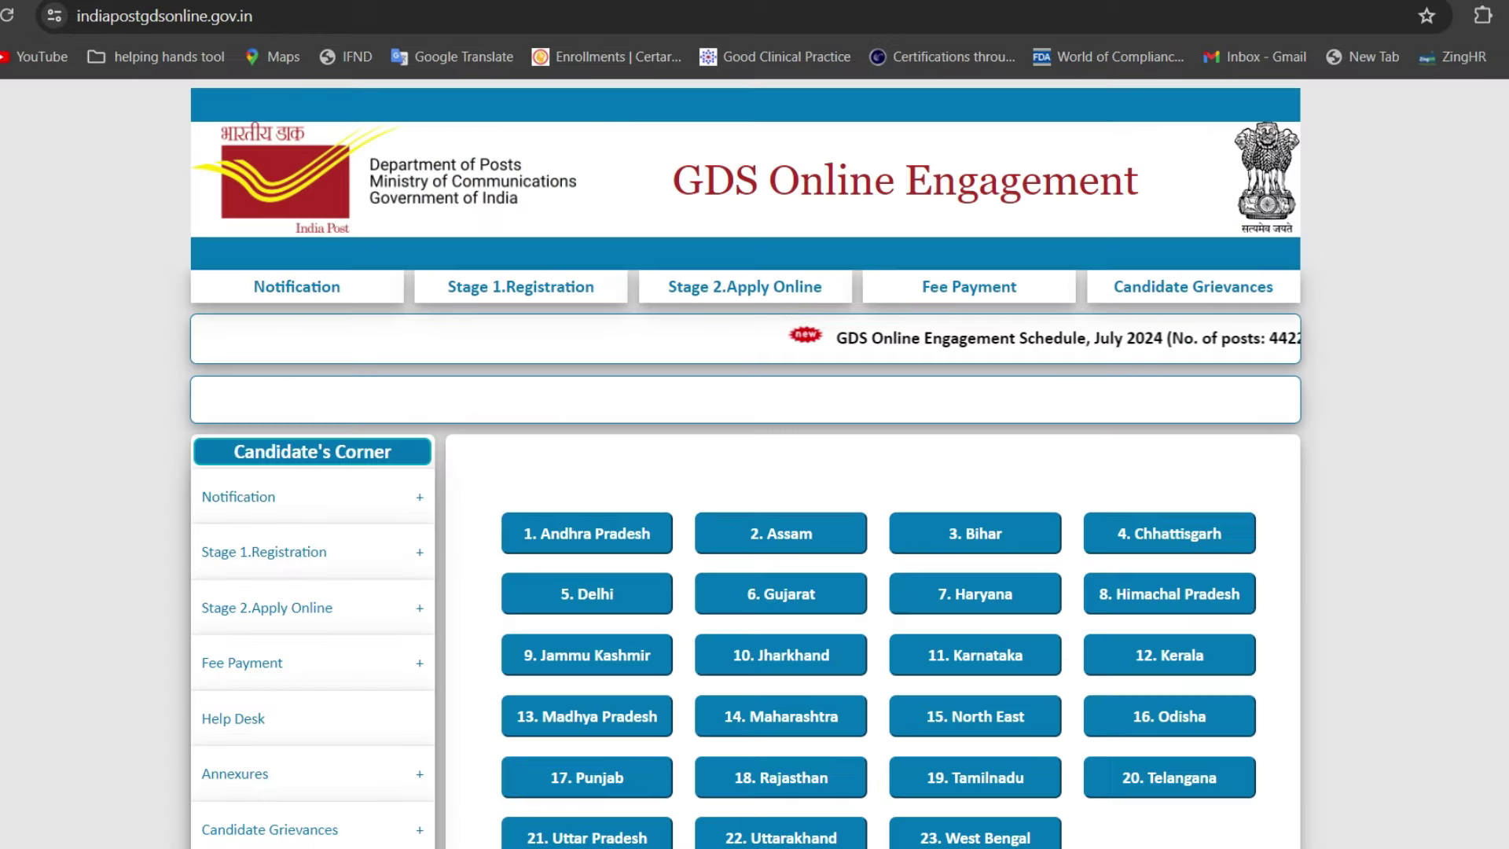
pyautogui.moveTo(292, 511)
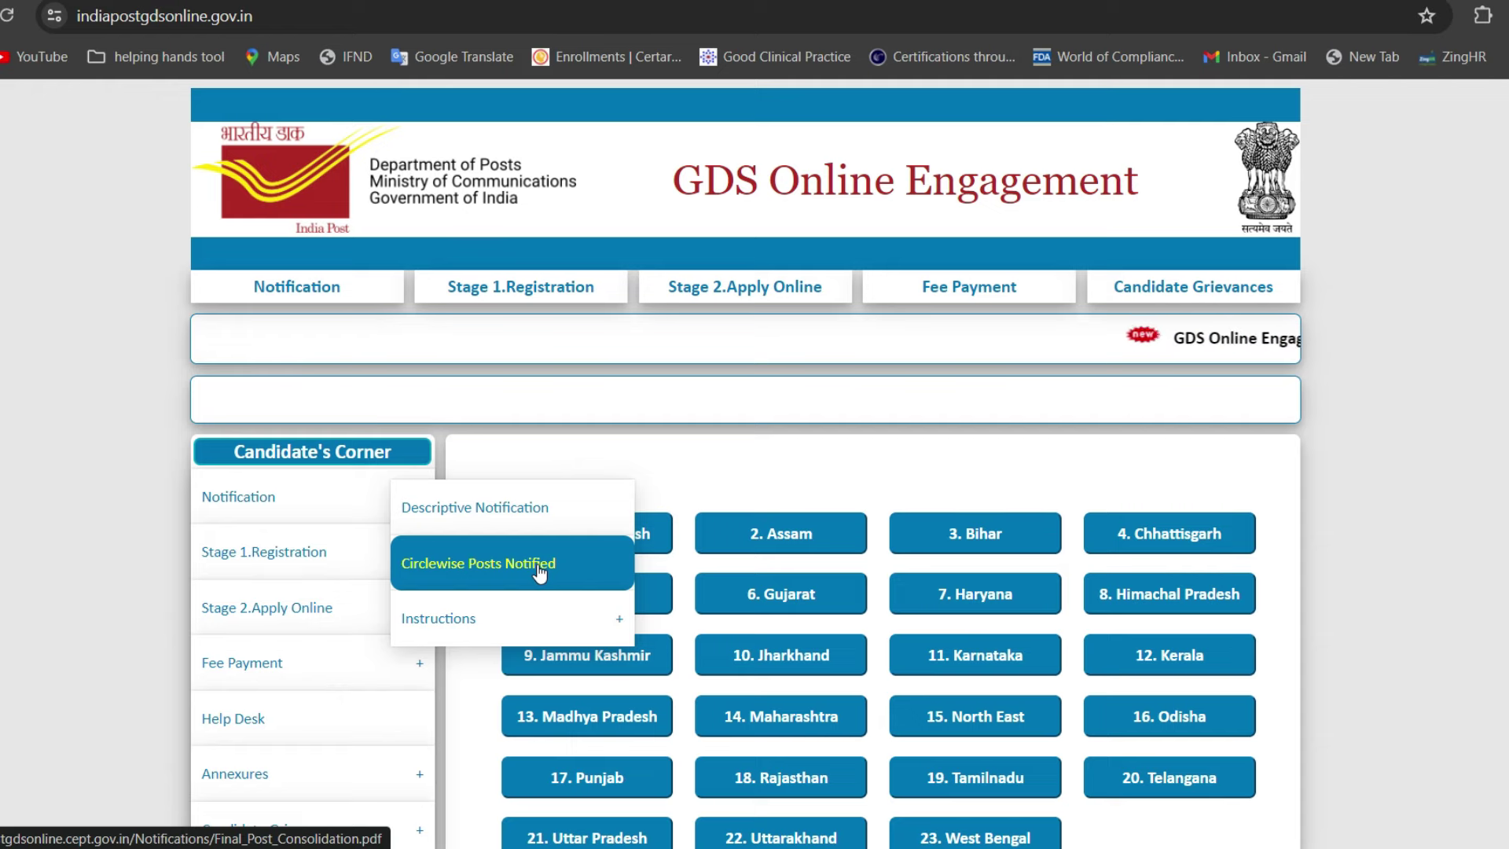
pyautogui.click(538, 566)
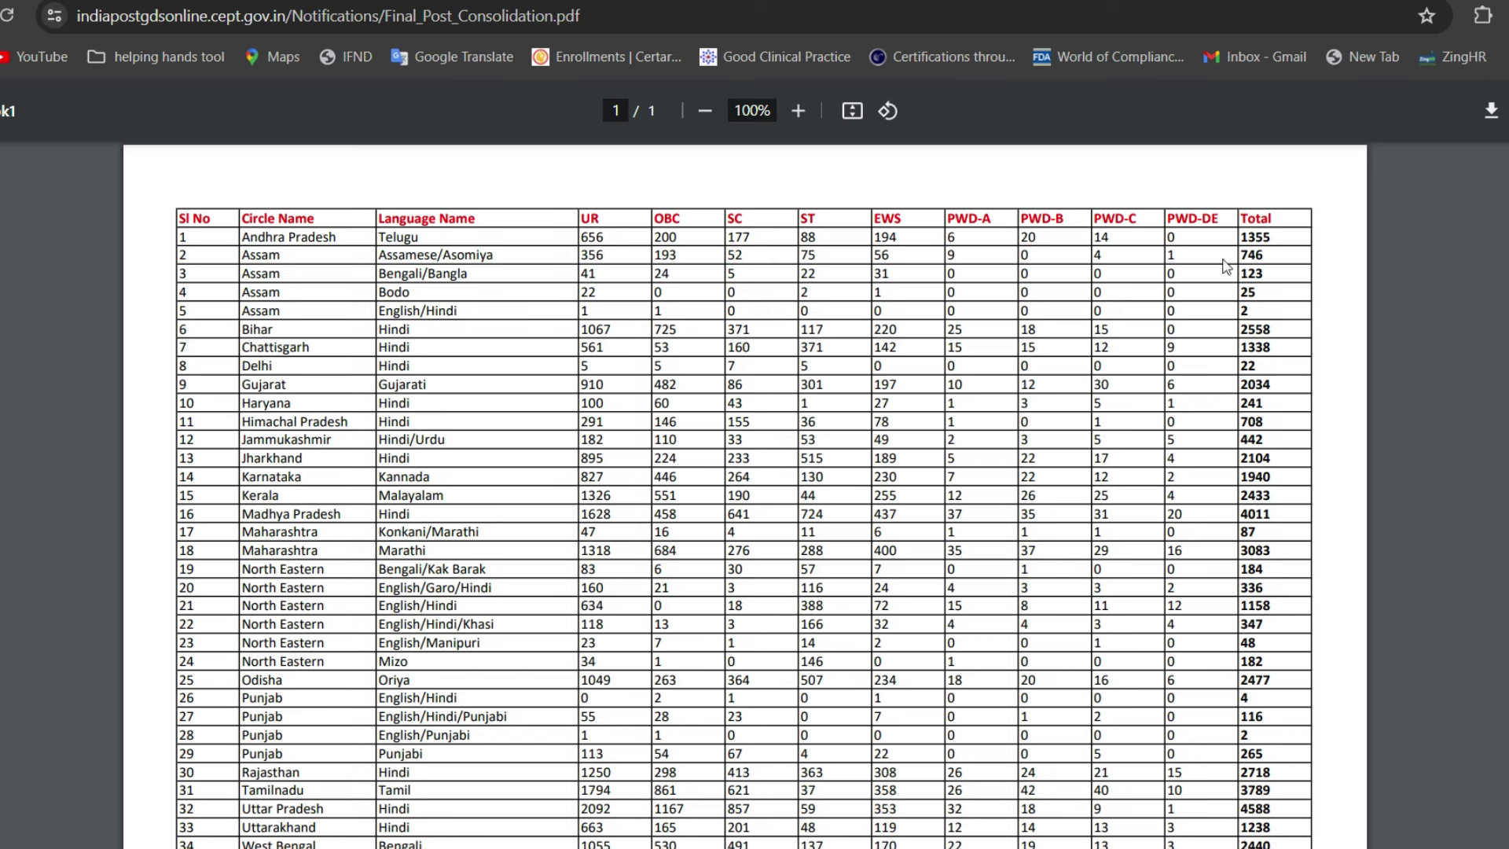
pyautogui.moveTo(260, 237); pyautogui.dragTo(1278, 239)
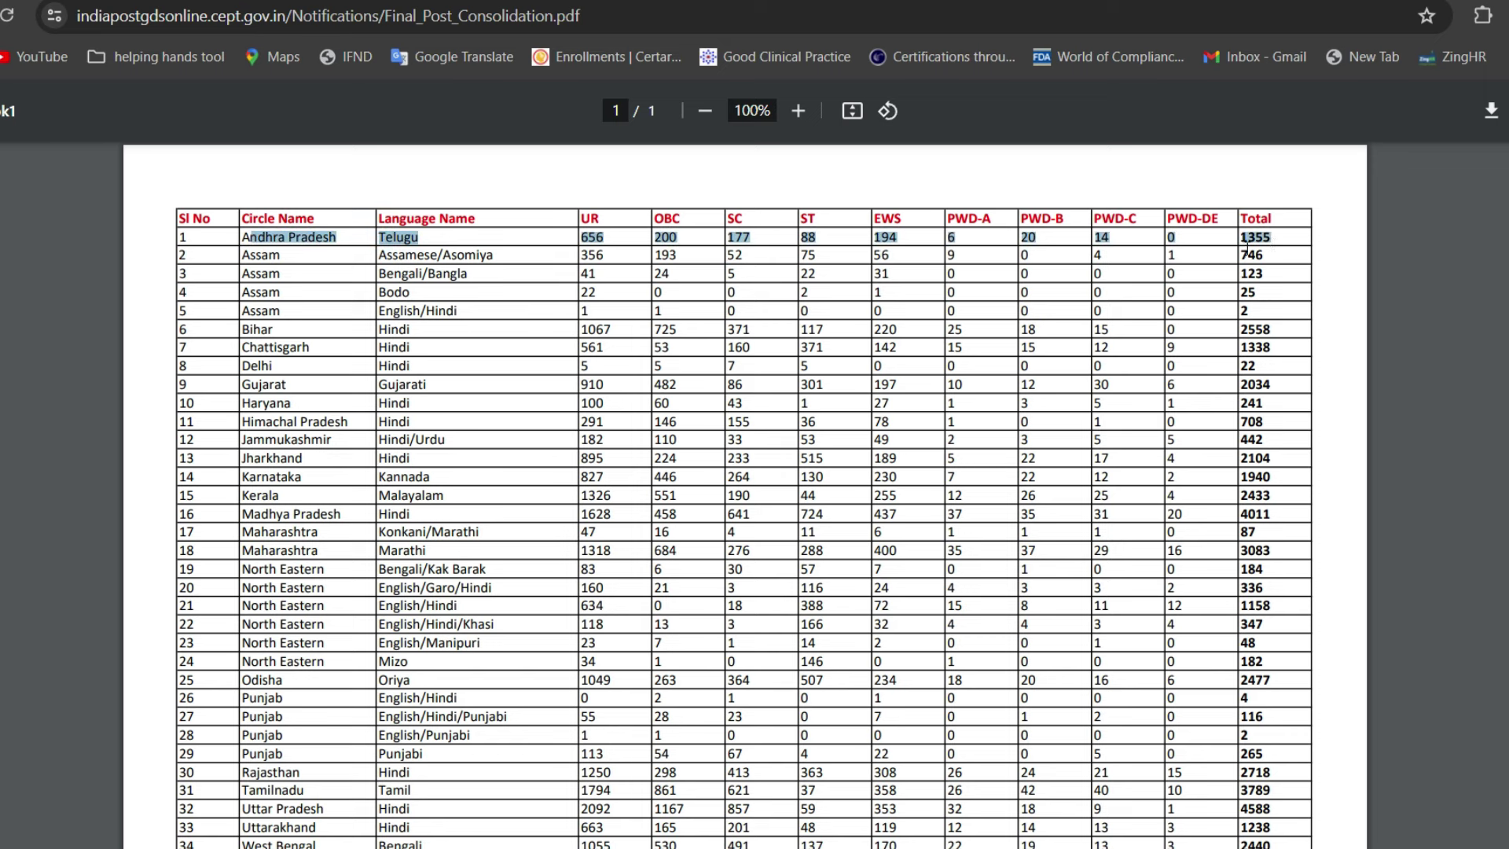
pyautogui.click(462, 258)
pyautogui.moveTo(258, 236); pyautogui.dragTo(1287, 240)
pyautogui.scroll(-2, 540, 481)
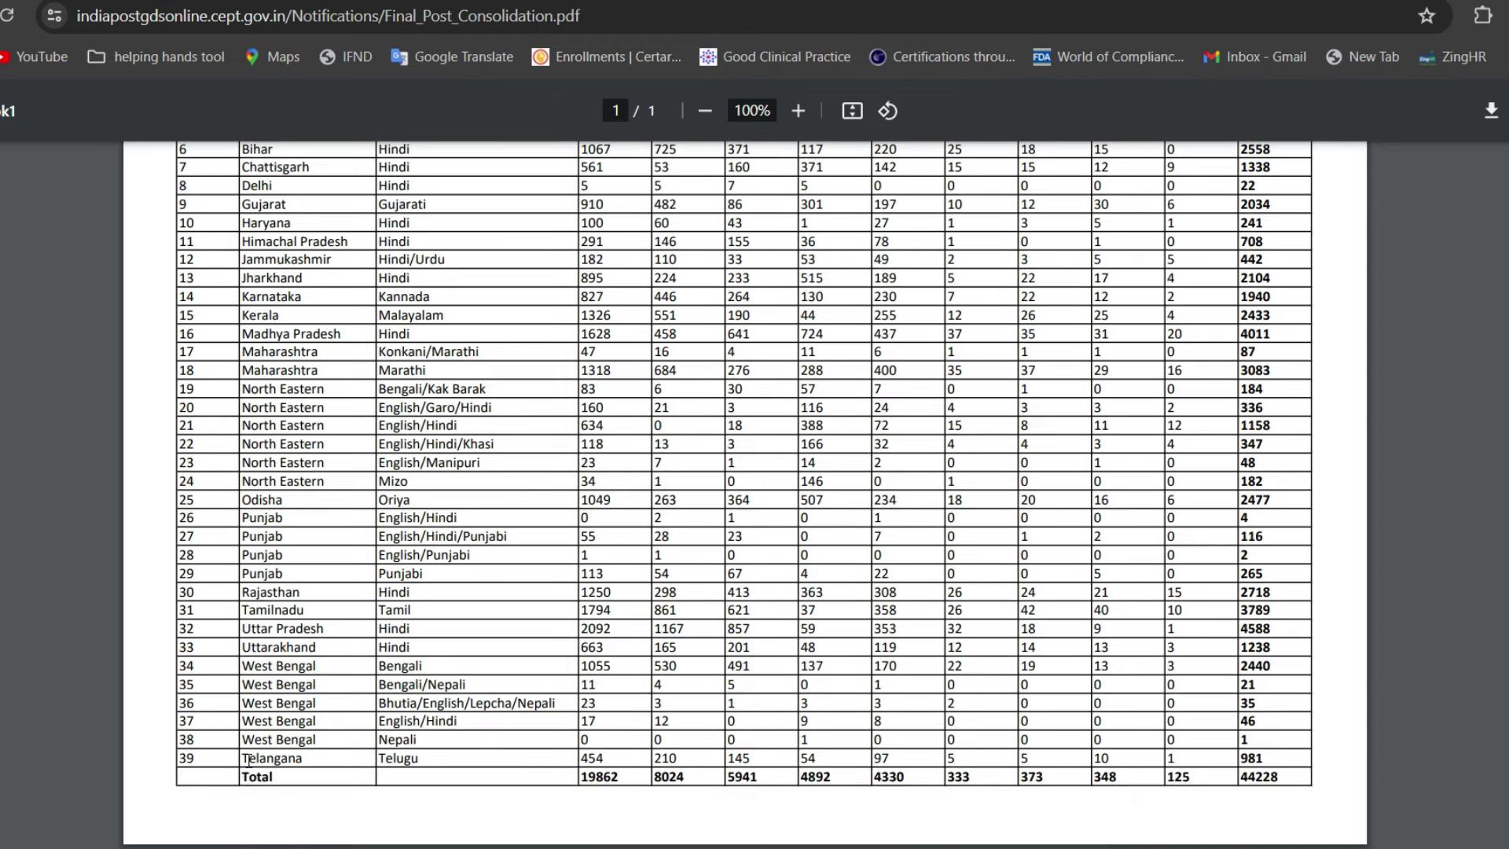
pyautogui.moveTo(250, 760); pyautogui.dragTo(1265, 759)
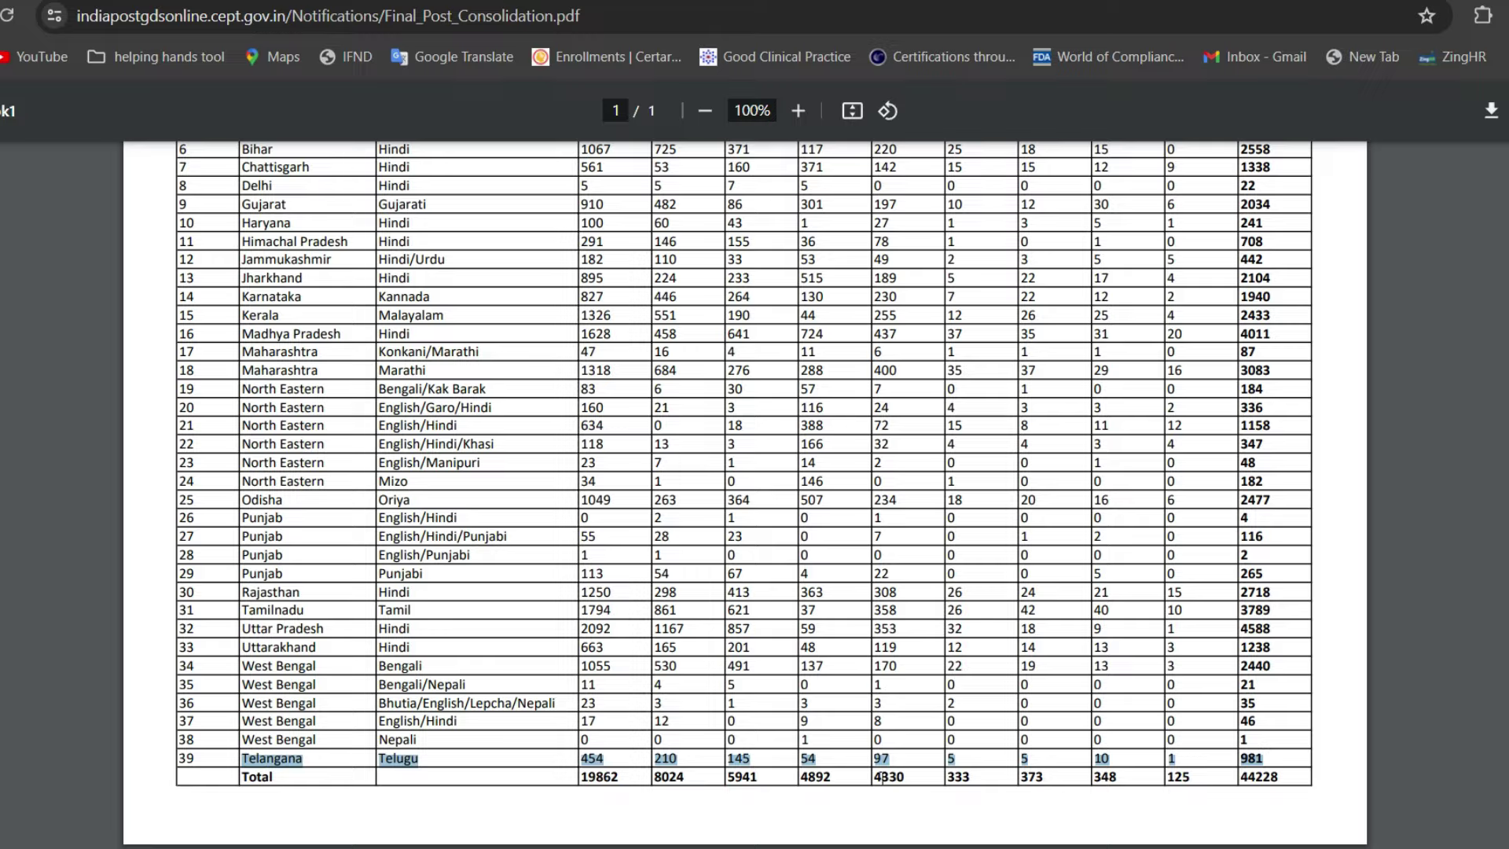
pyautogui.hotkey('alt', 'Left')
pyautogui.scroll(-2, 676, 496)
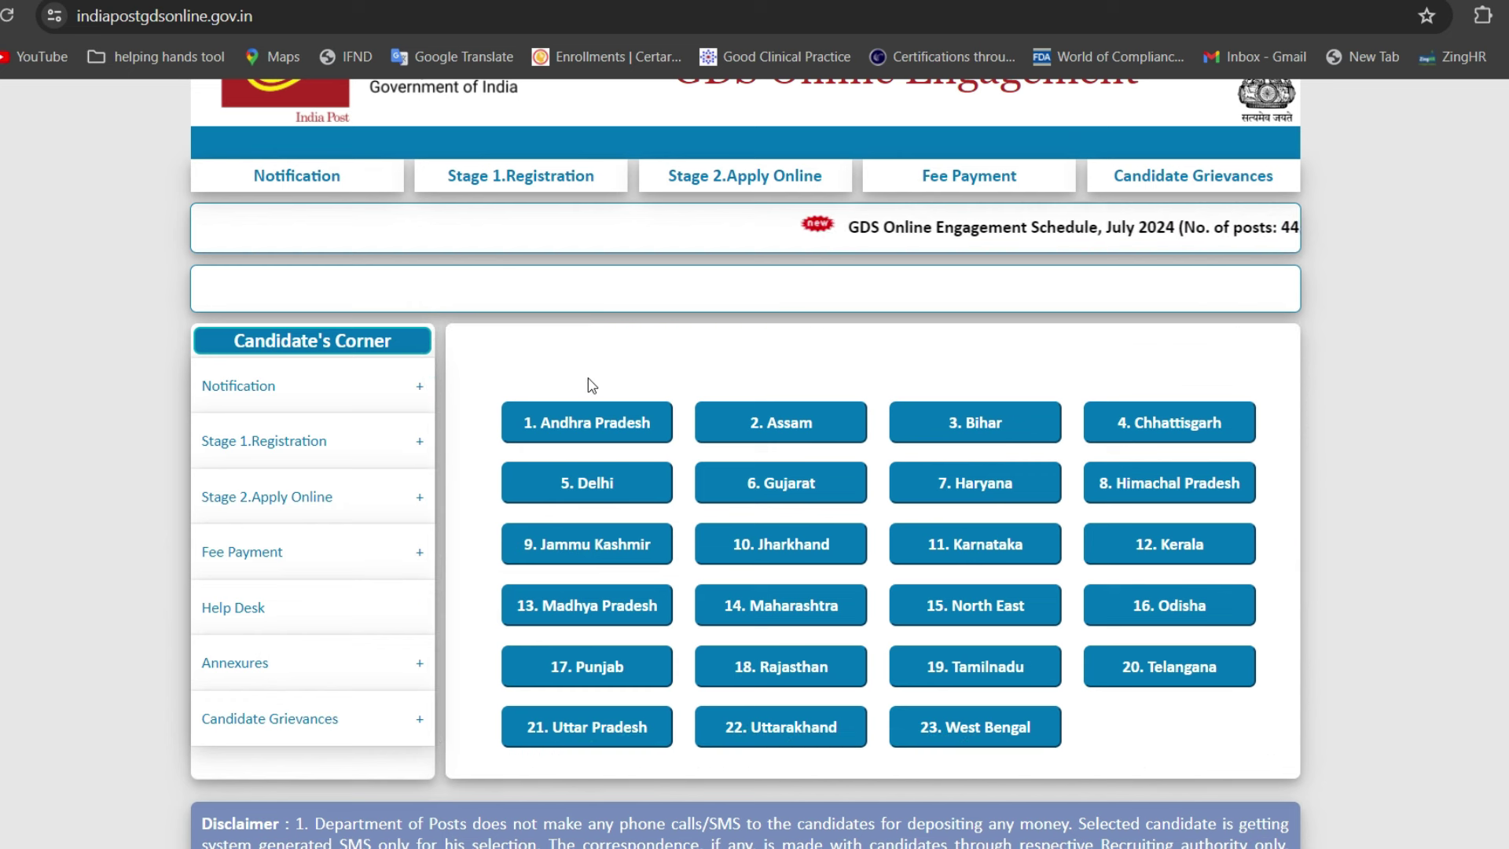
# Step: Choose Srikakulam division in the Andhra Pradesh Circle and view its posts
pyautogui.click(597, 427)
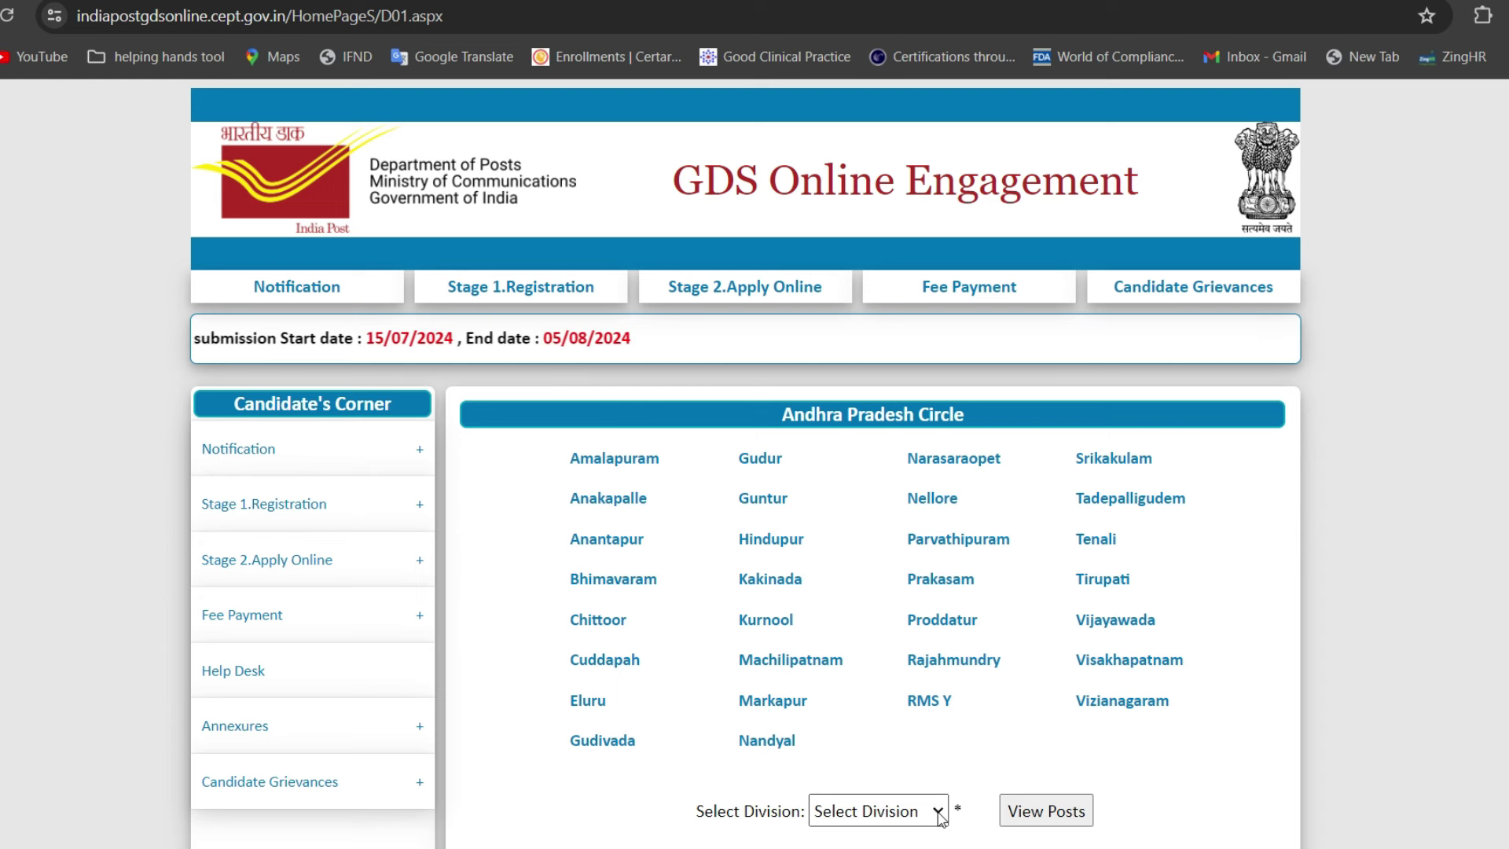
pyautogui.click(937, 817)
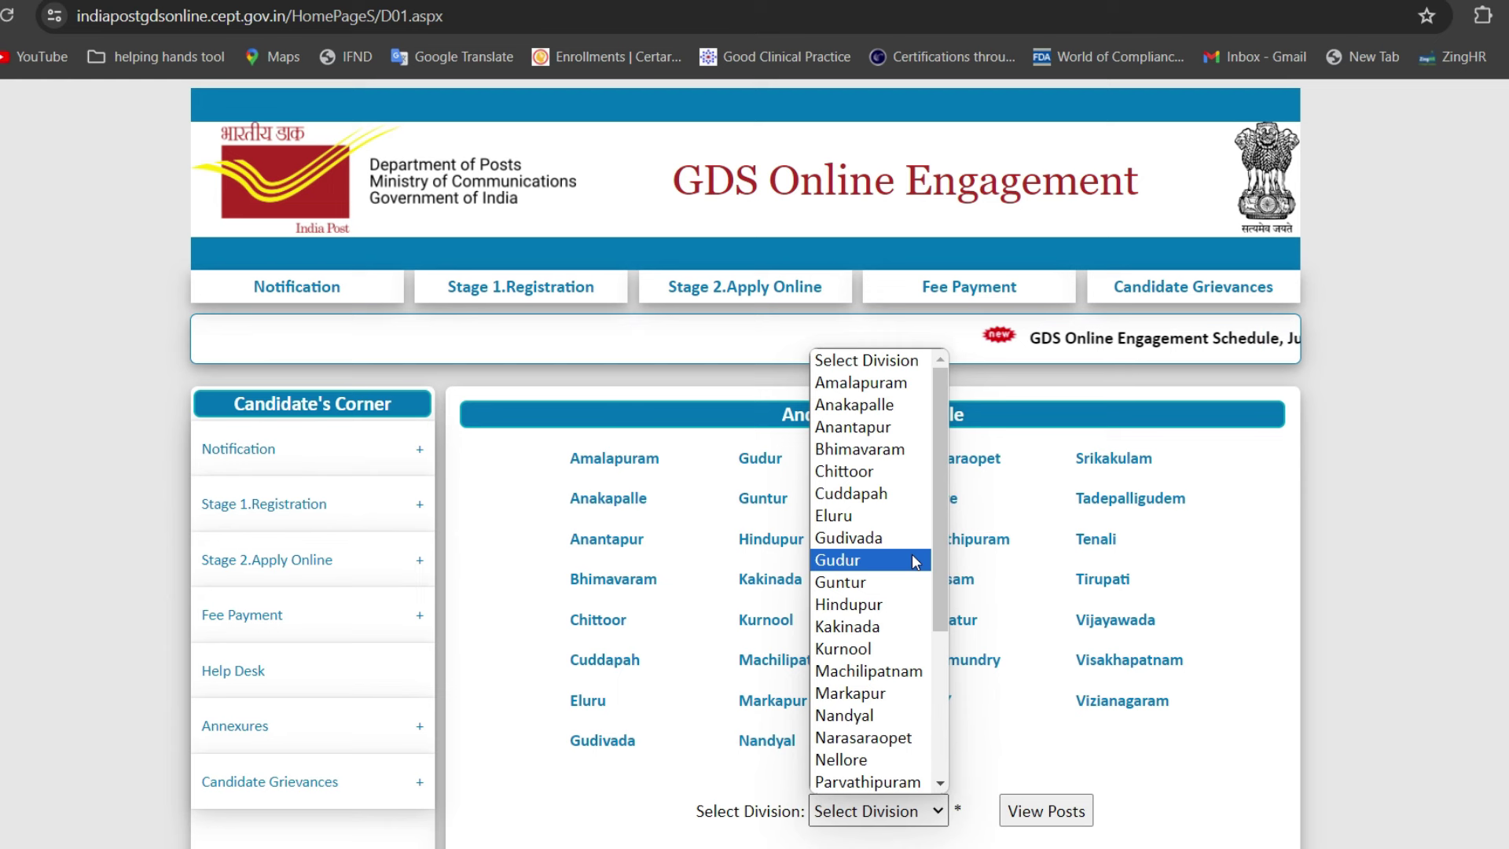
pyautogui.scroll(-4, 853, 651)
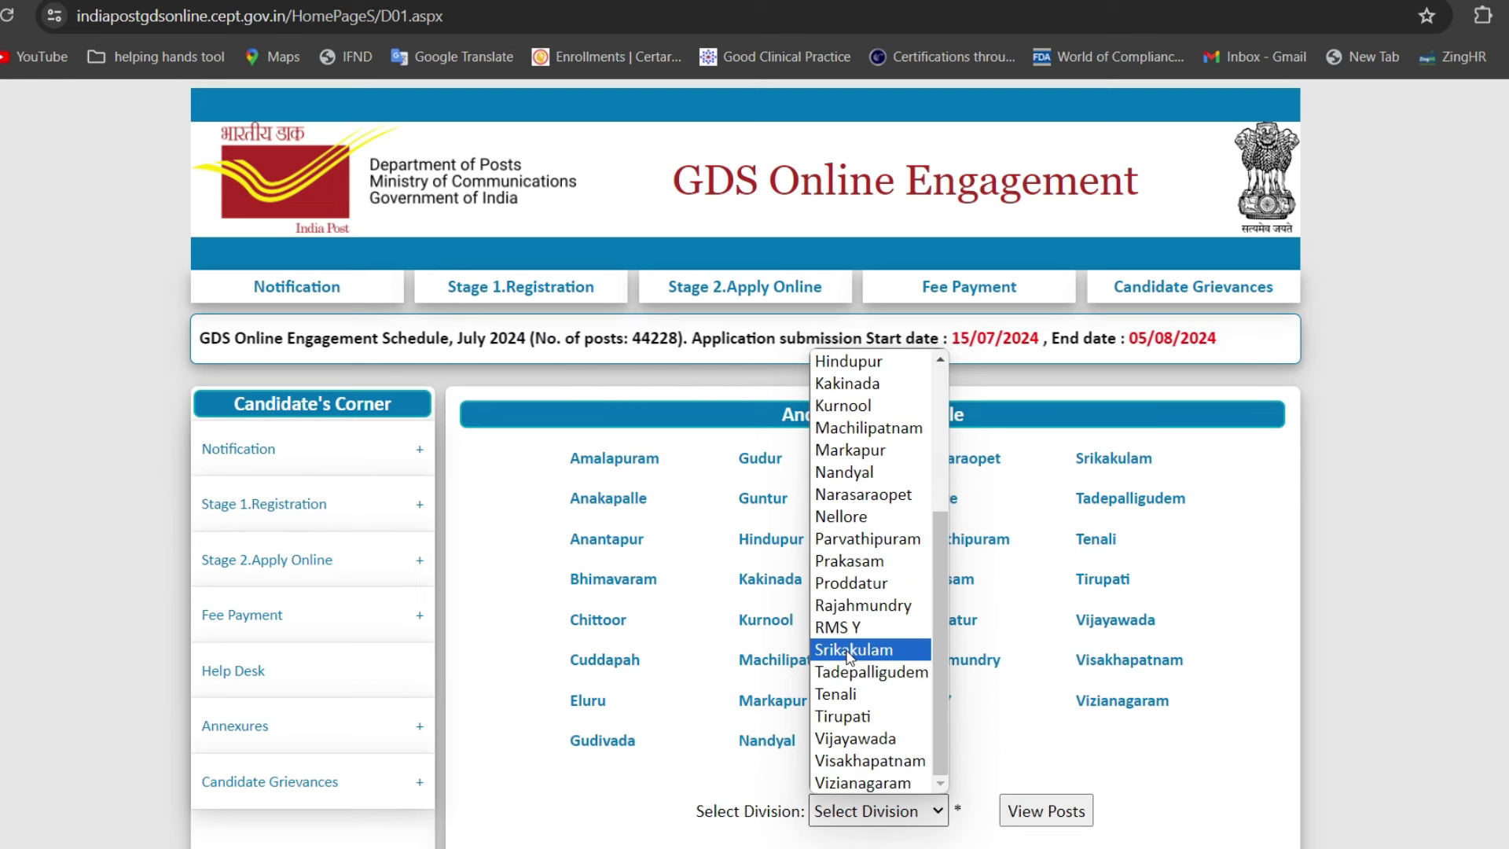
pyautogui.click(850, 651)
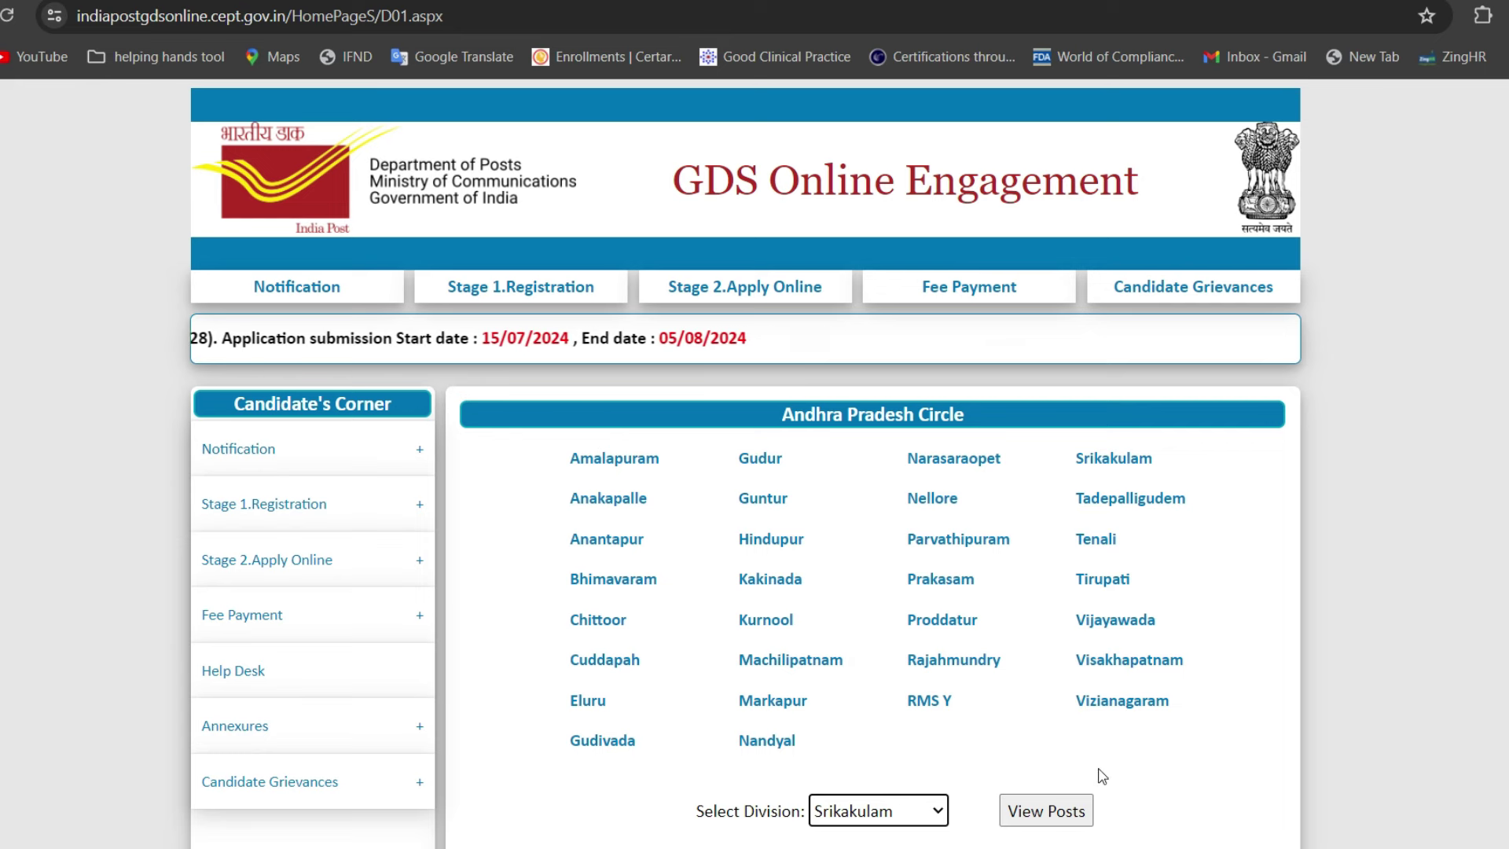
pyautogui.click(1033, 818)
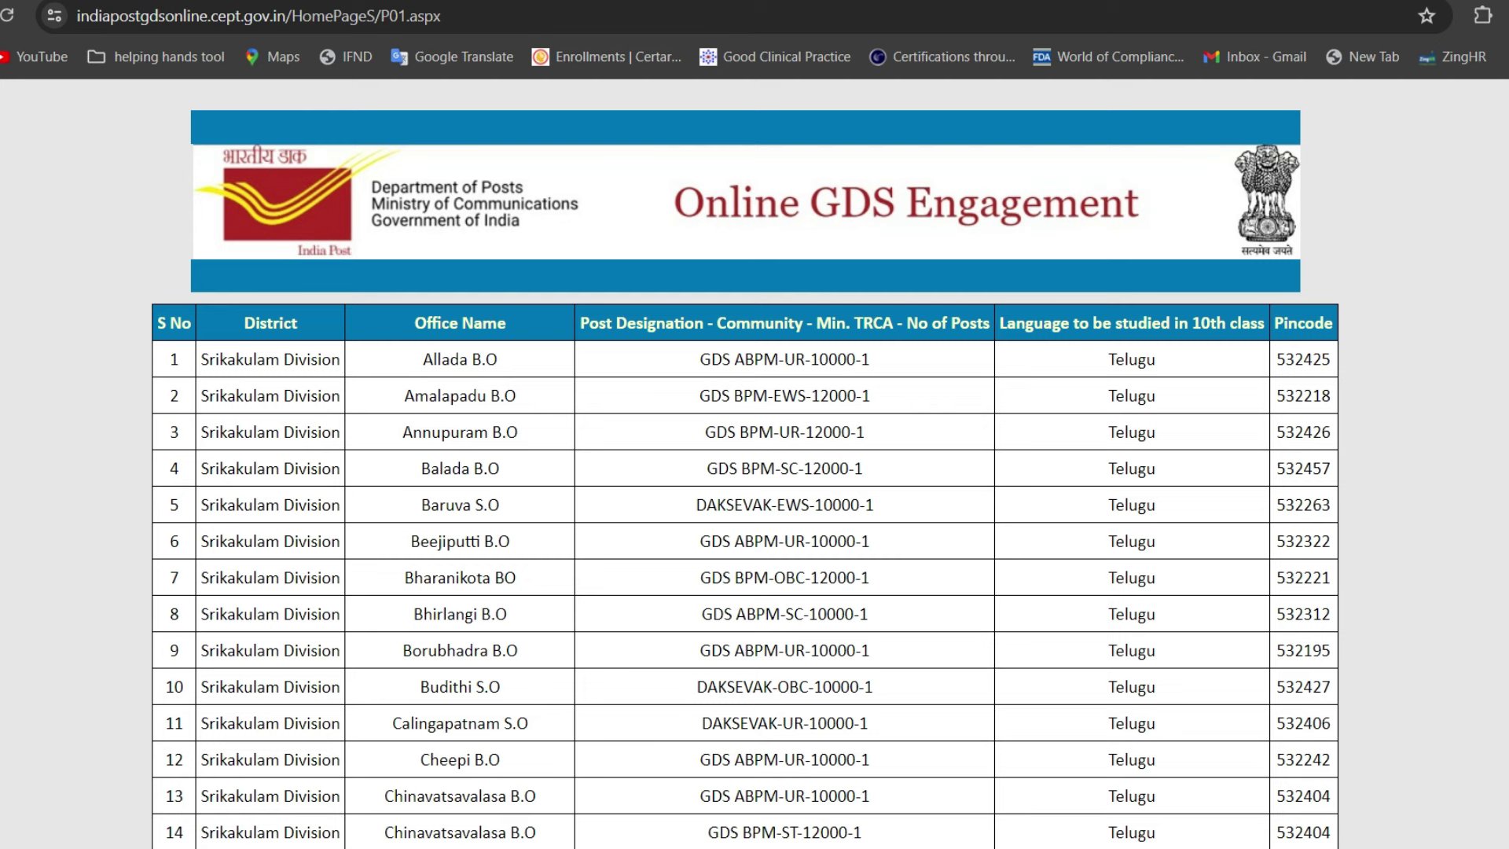
# Step: Mark row 10's Srikakulam Division DAKSEVAK-OBC post at Budithi S.O and scroll through the list
pyautogui.moveTo(205, 689); pyautogui.dragTo(535, 694)
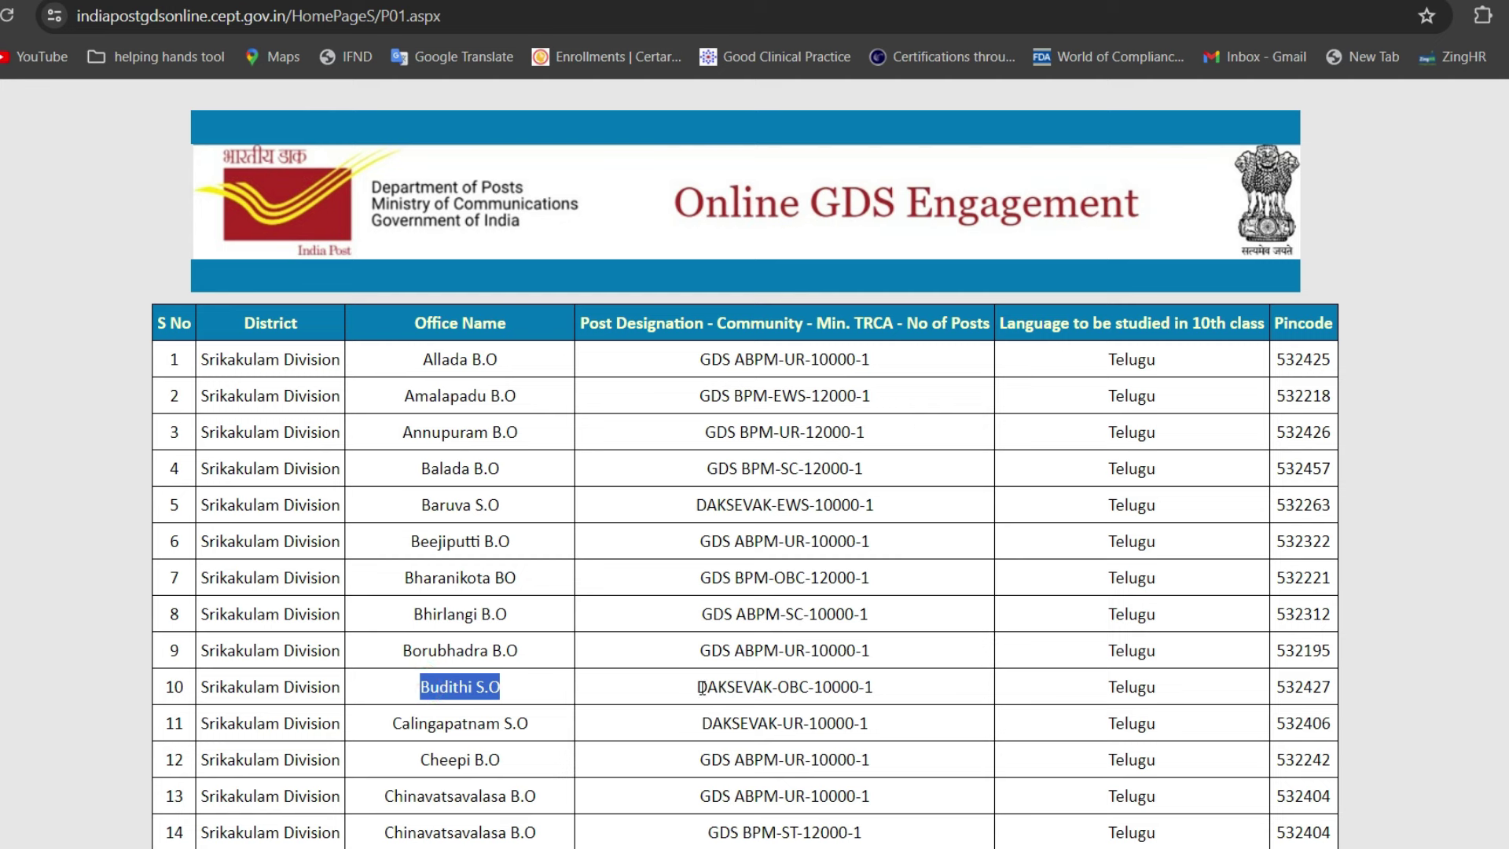
pyautogui.moveTo(694, 690); pyautogui.dragTo(892, 692)
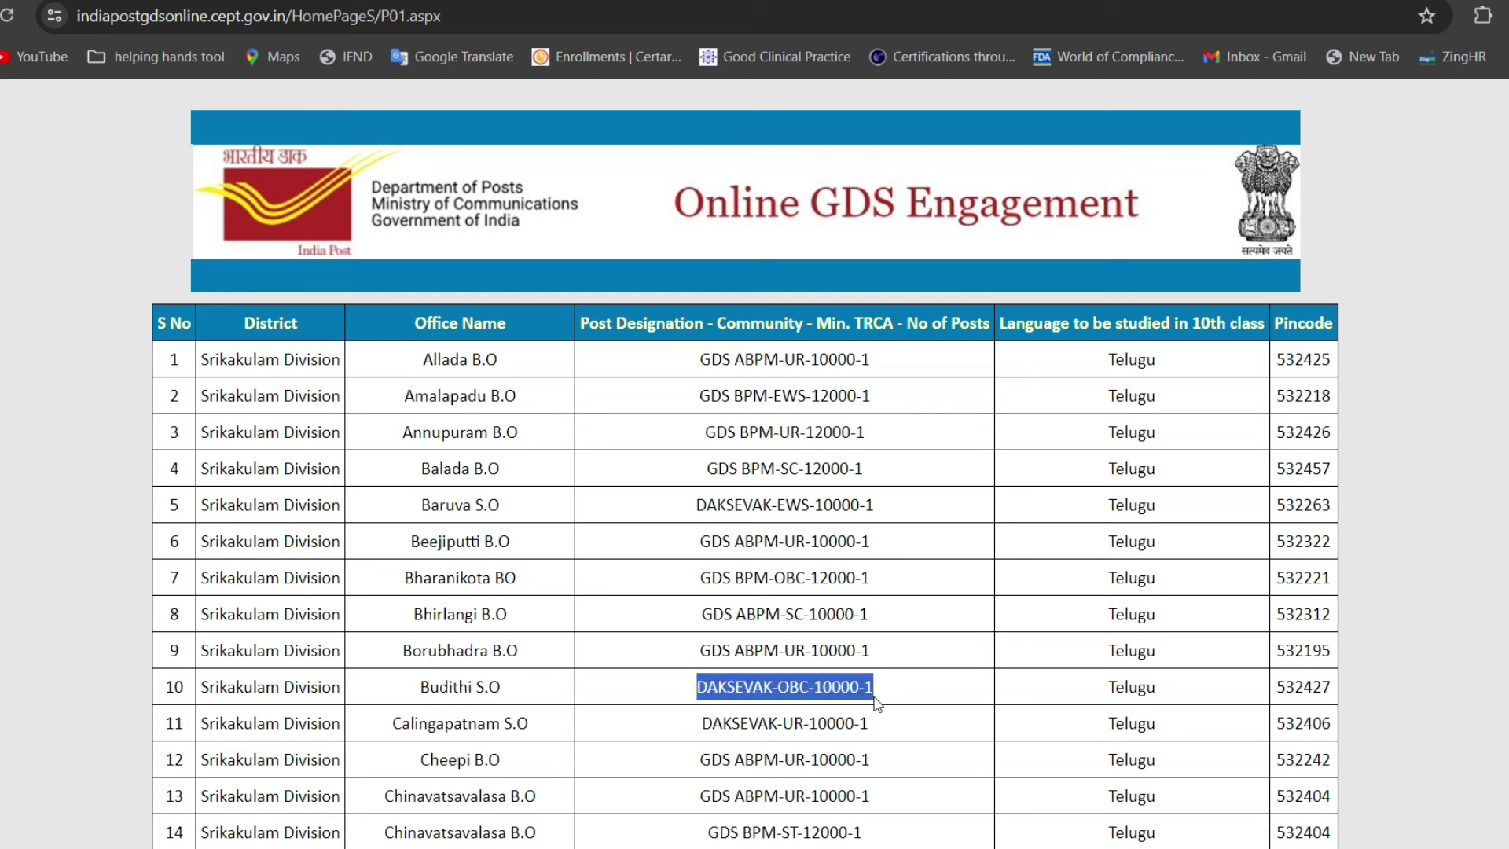
pyautogui.scroll(-7, 820, 472)
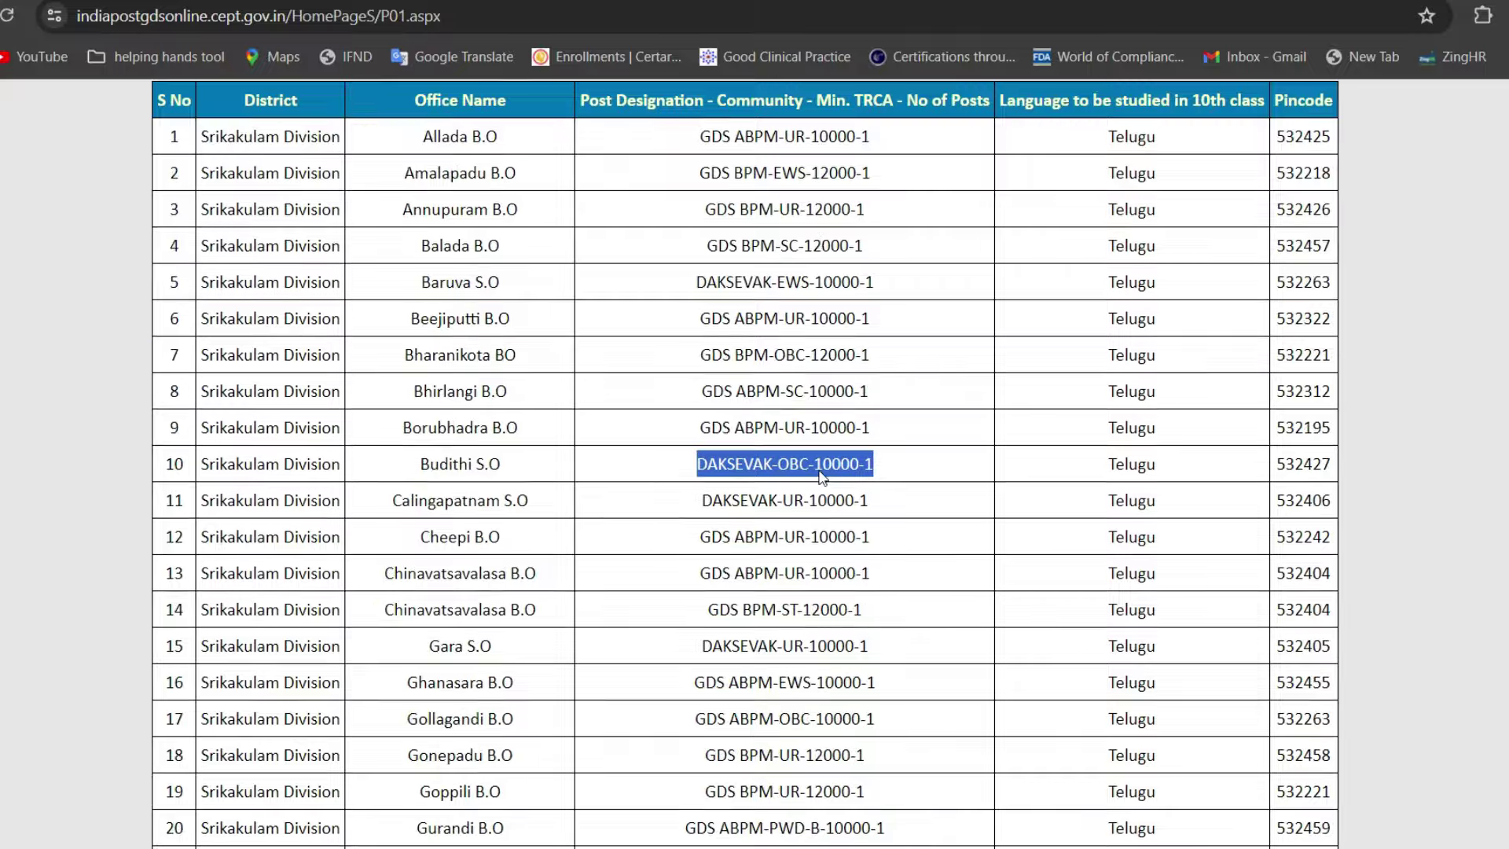
pyautogui.scroll(-13, 820, 478)
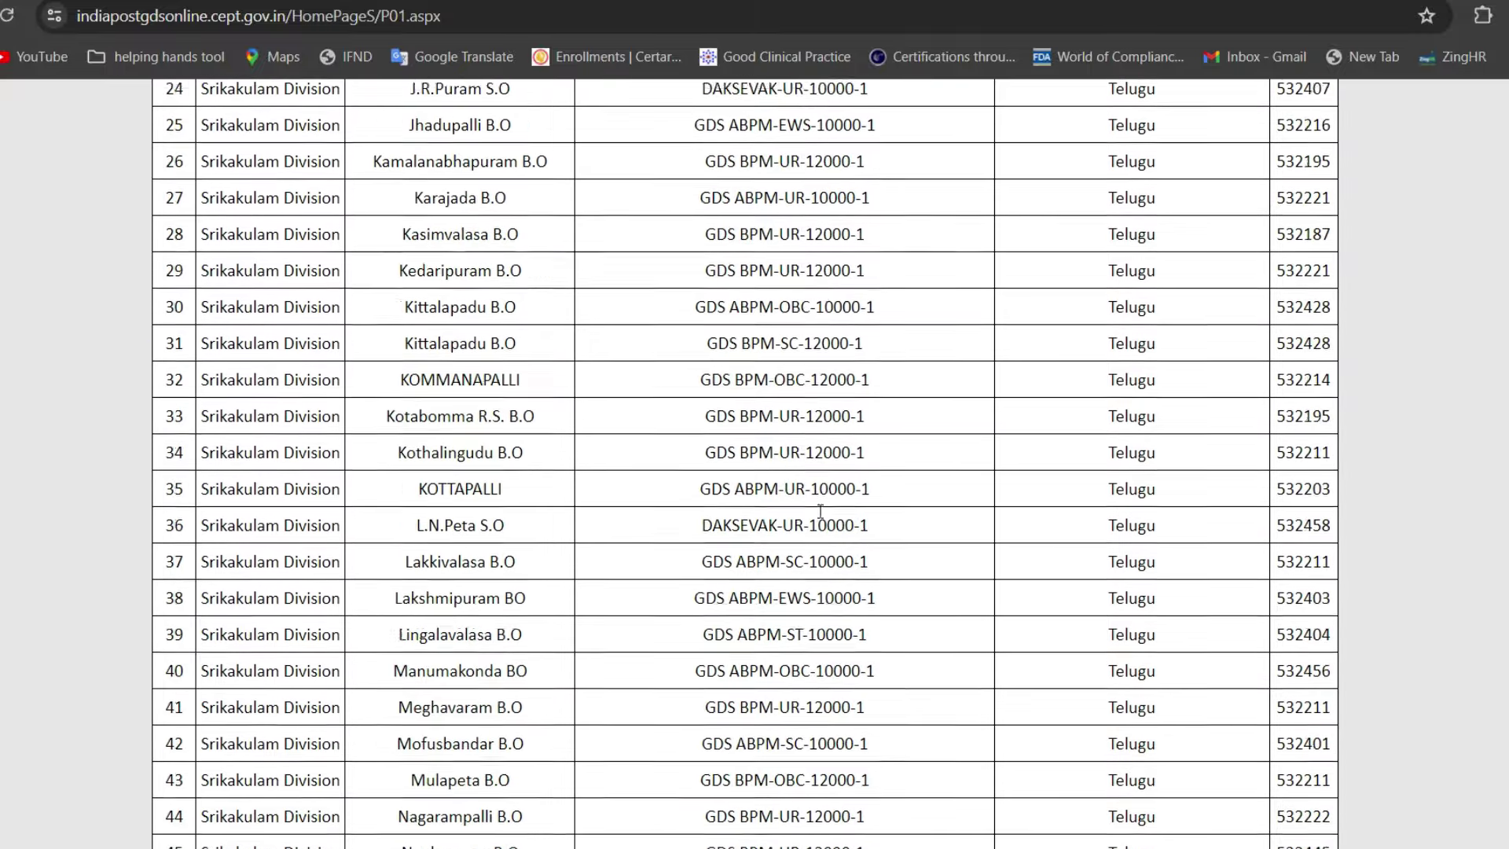
pyautogui.scroll(-8, 820, 525)
pyautogui.hotkey('alt', 'Left')
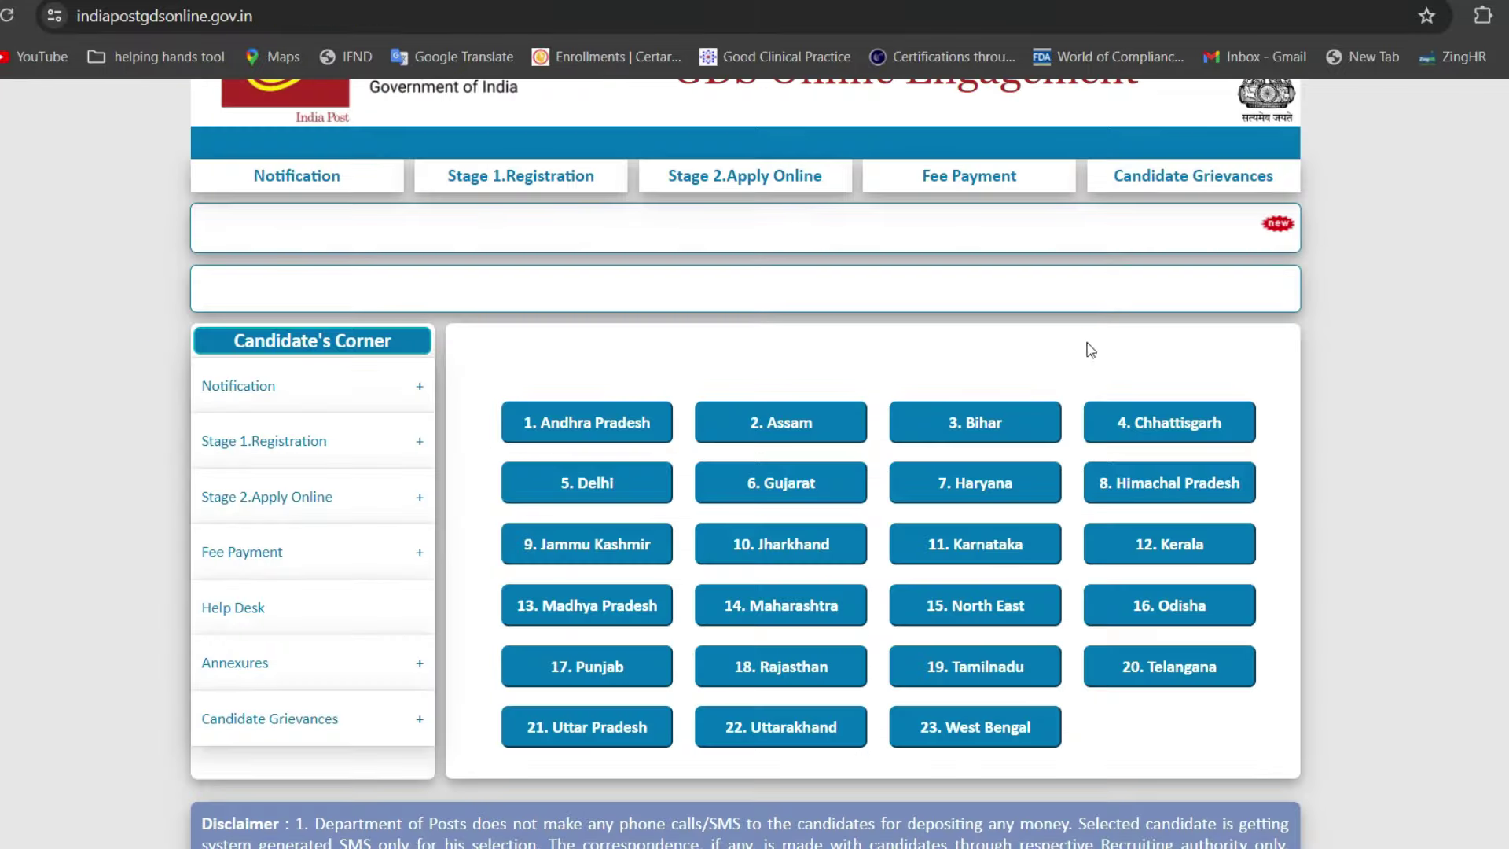
pyautogui.scroll(2, 1209, 614)
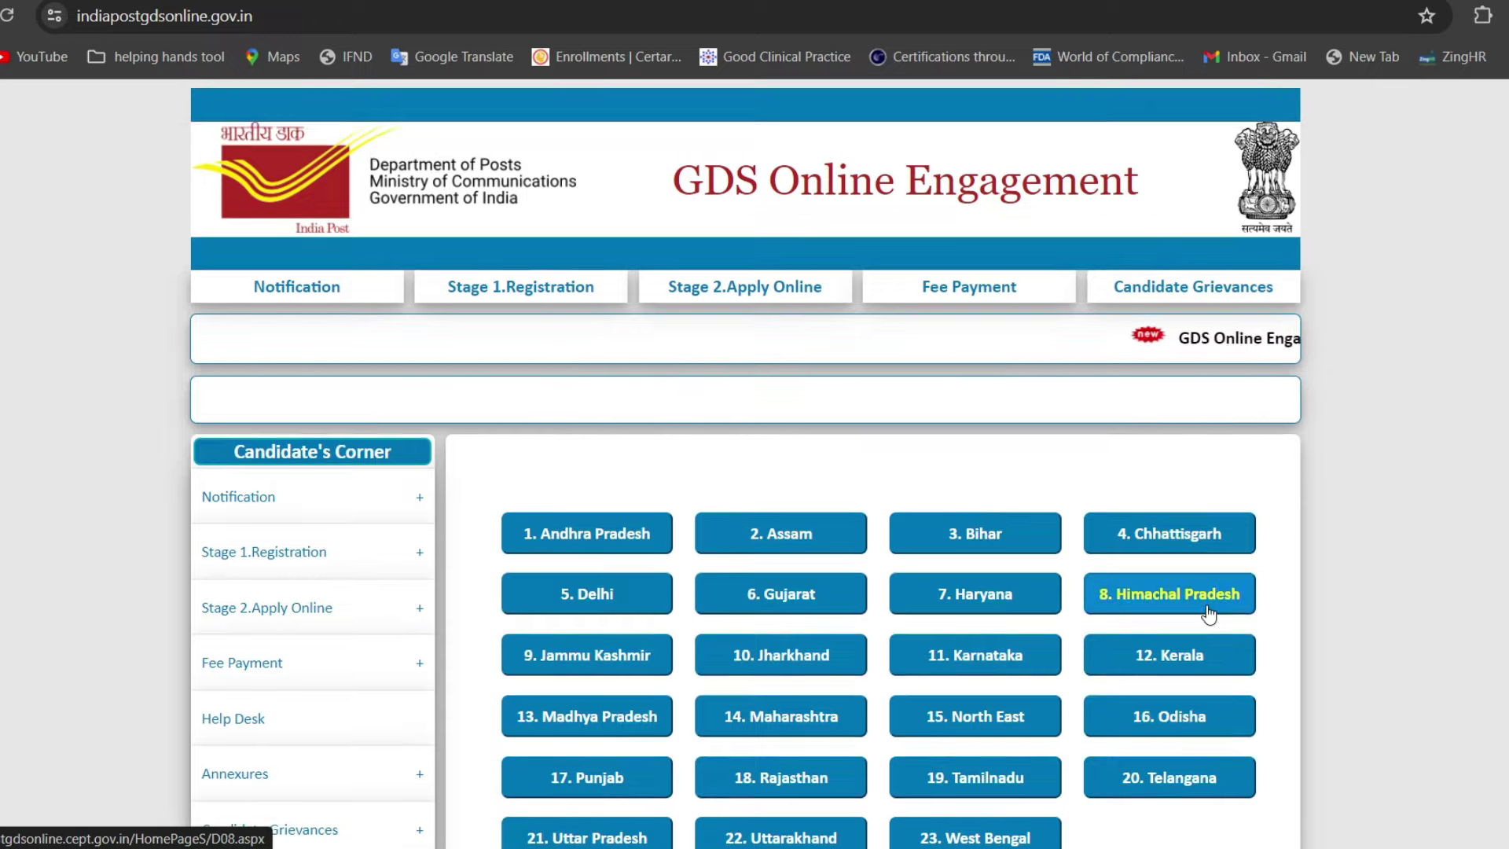
pyautogui.scroll(-2, 1209, 614)
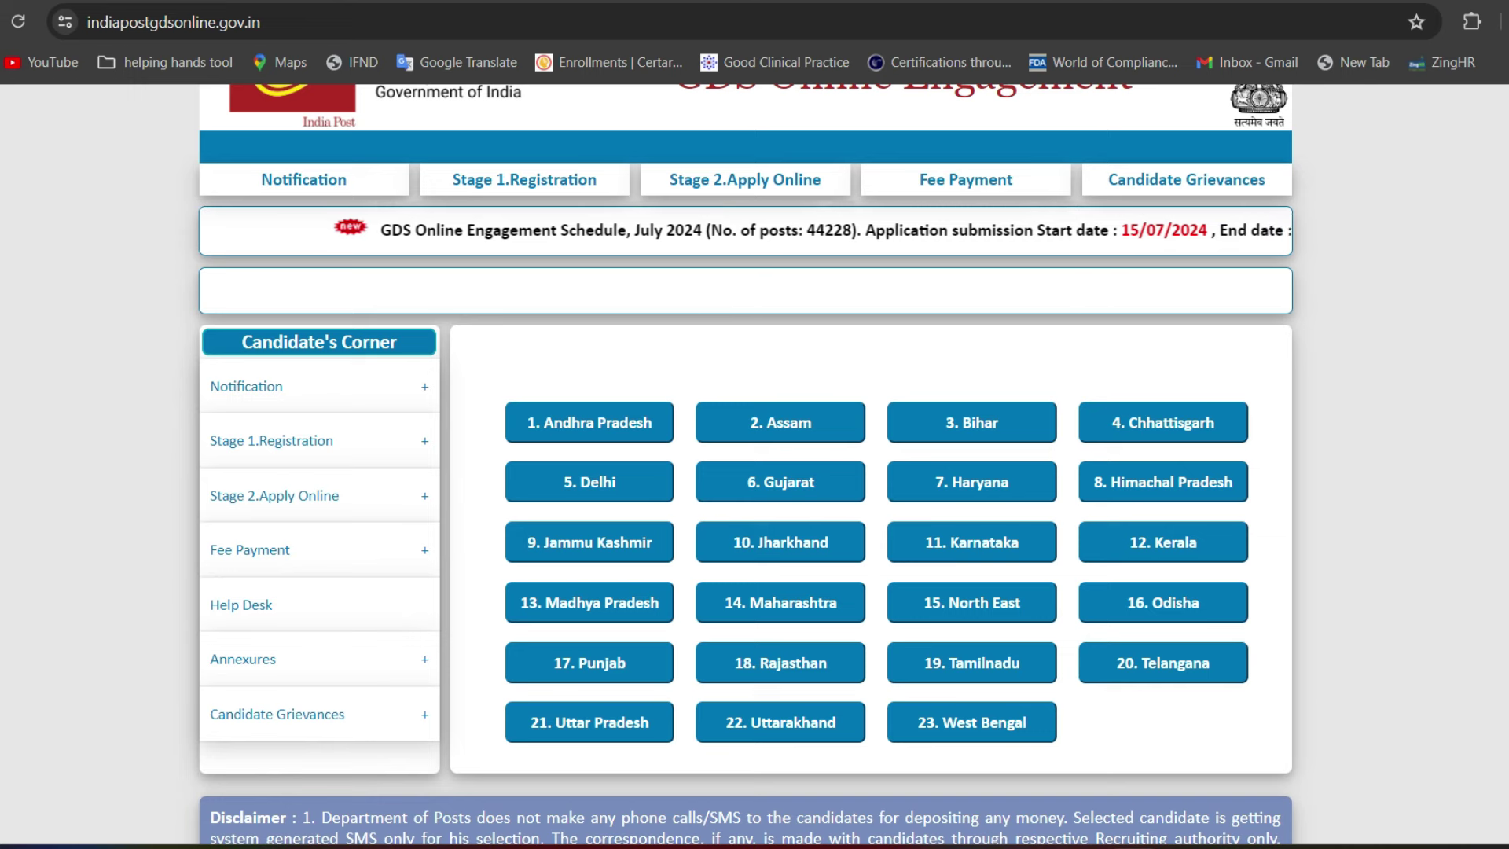
pyautogui.moveTo(310, 445)
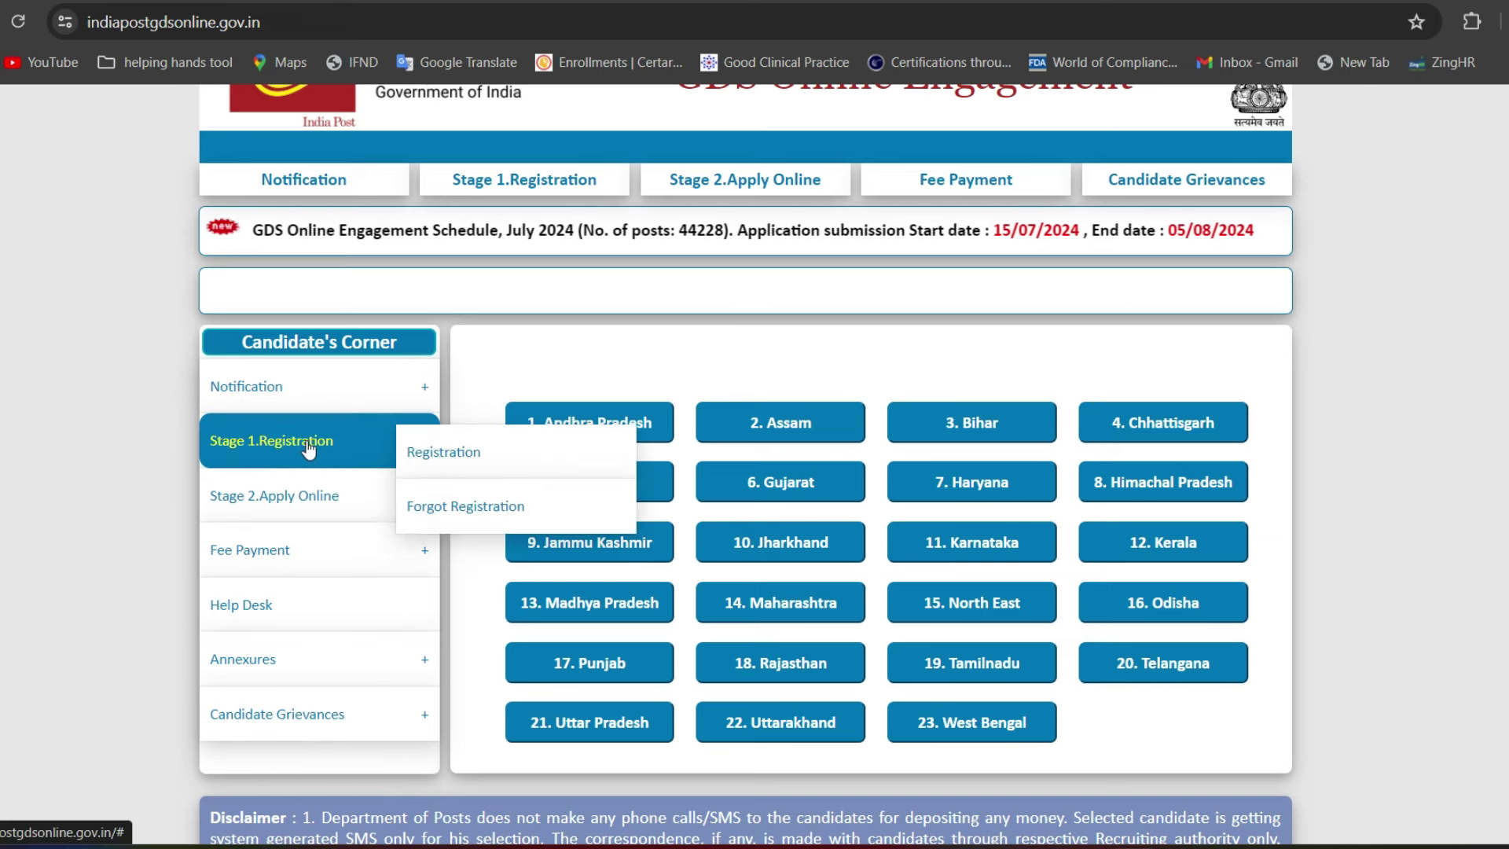
# Step: Open the Registration form from the Stage 1.Registration menu
pyautogui.moveTo(520, 178)
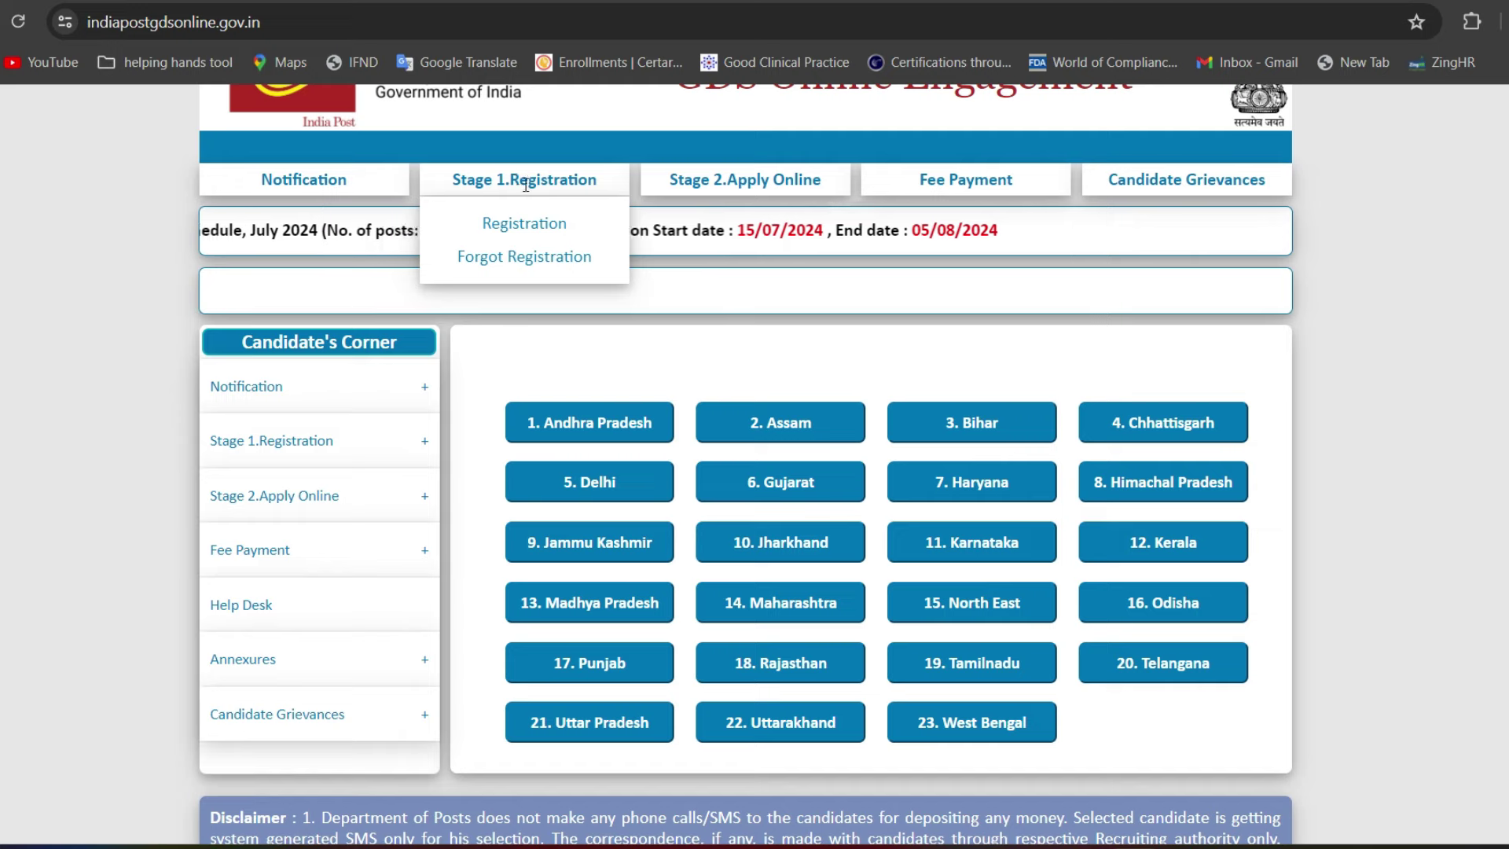
pyautogui.click(522, 235)
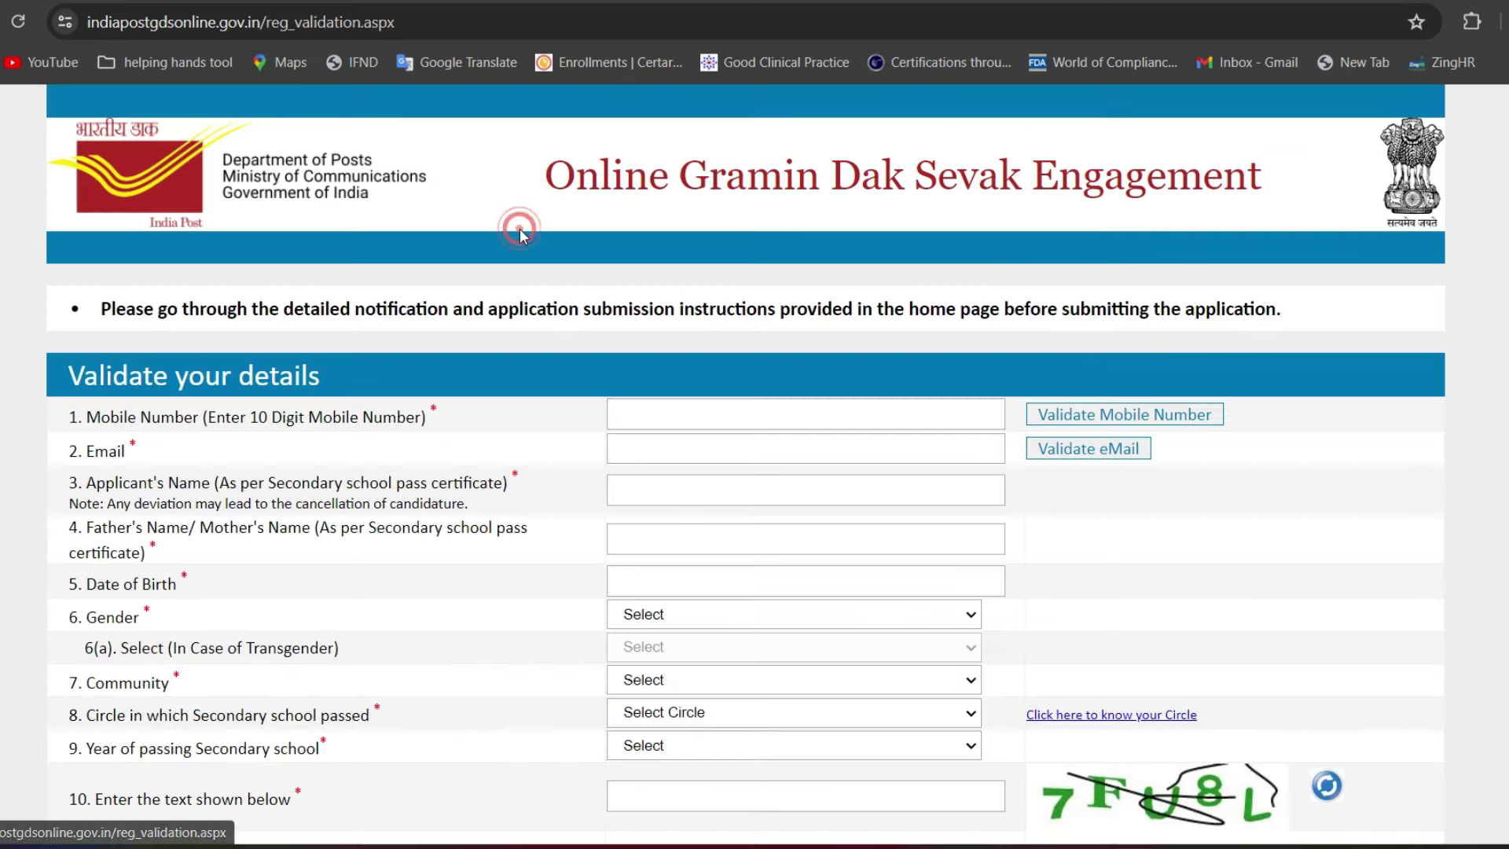
pyautogui.scroll(-1, 1289, 409)
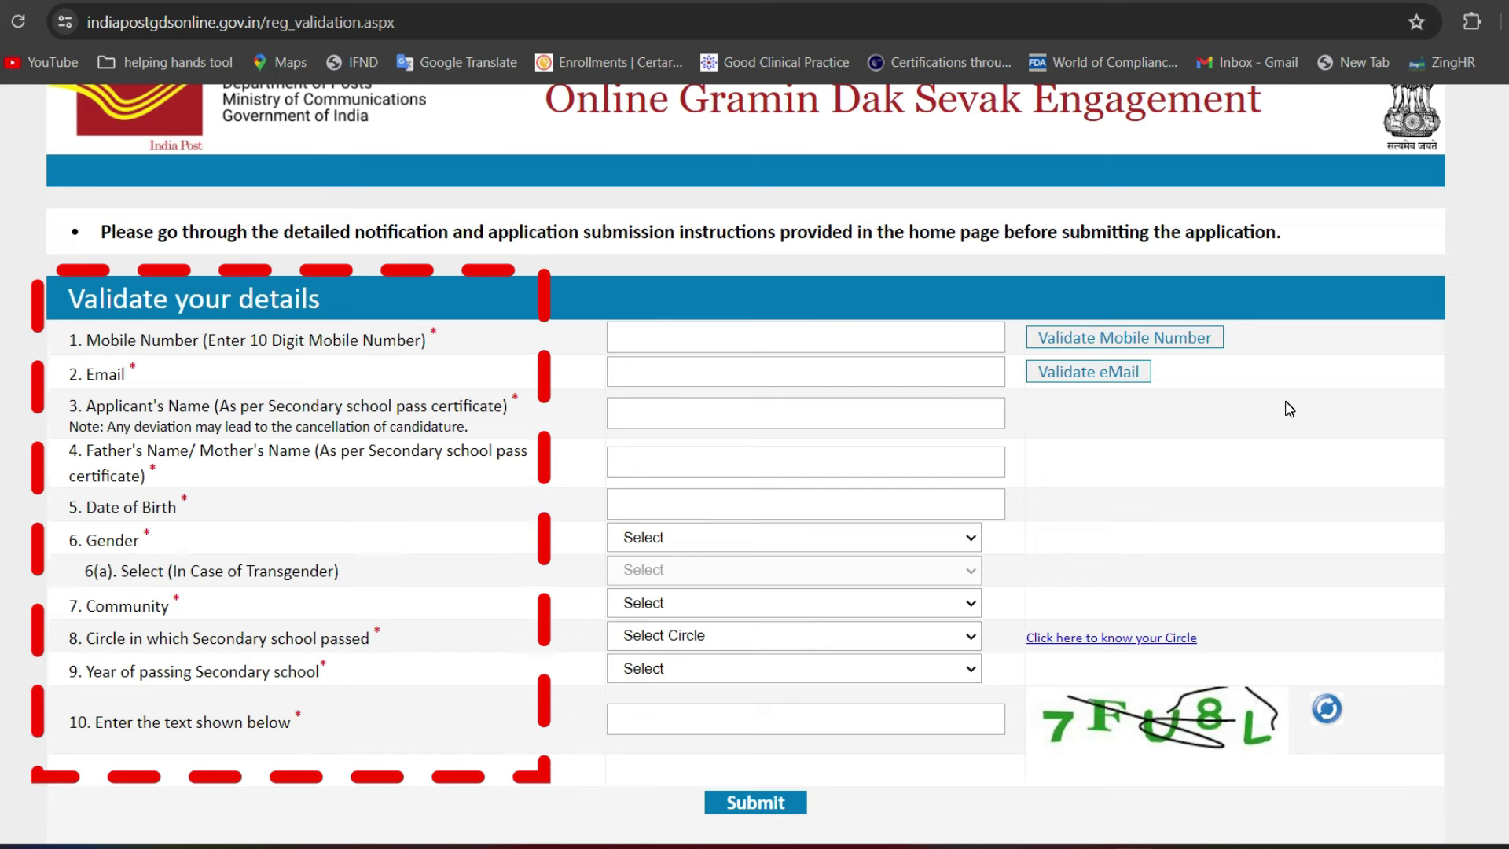
pyautogui.scroll(1, 627, 414)
# Step: Enter the applicant's mobile number, e-mail, name and parent's name
pyautogui.click(626, 414)
pyautogui.click(628, 449)
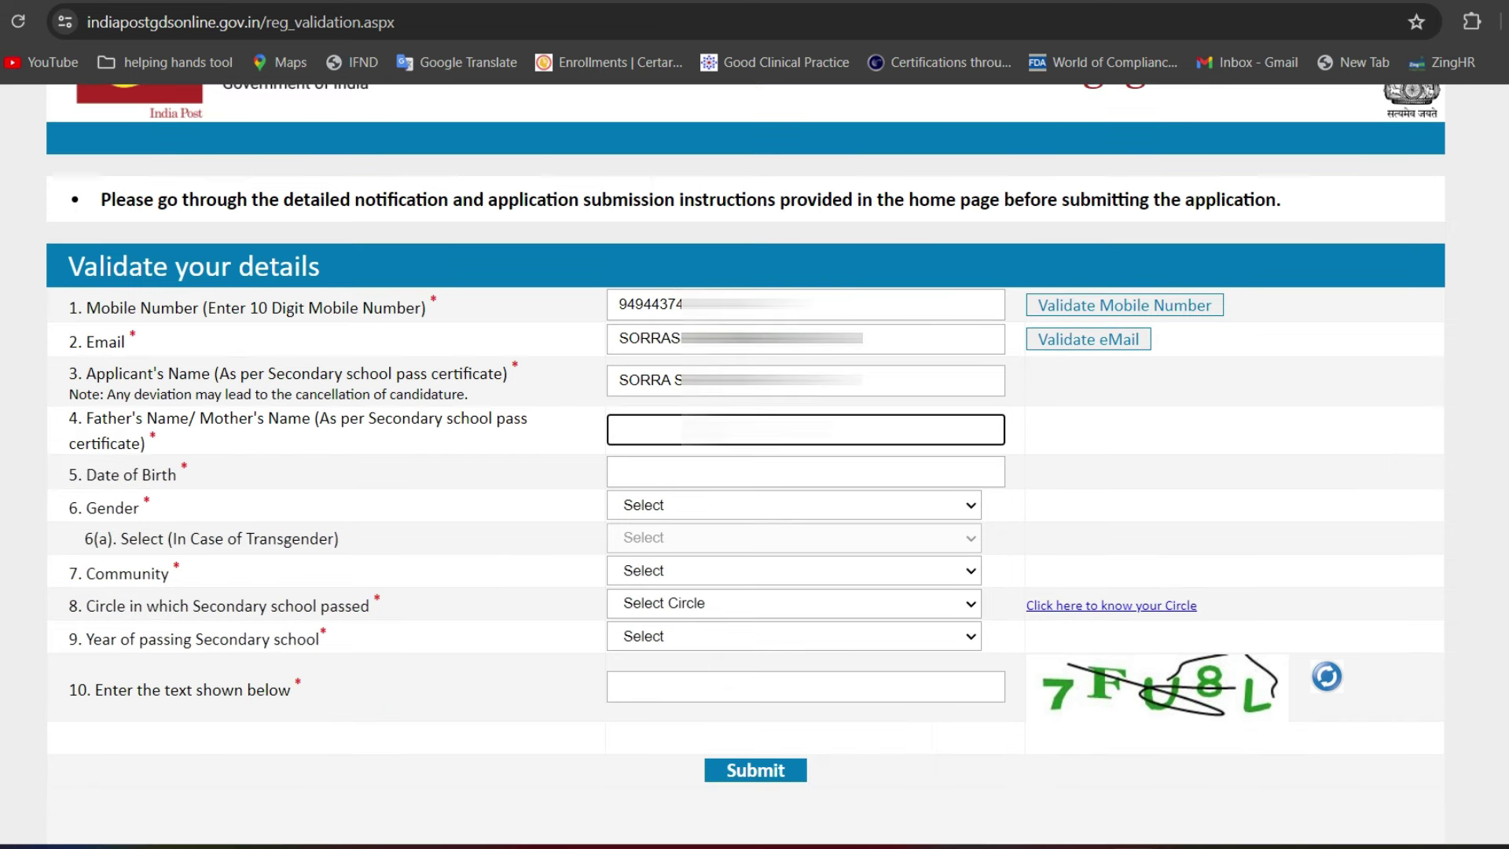
pyautogui.write('SORRA')
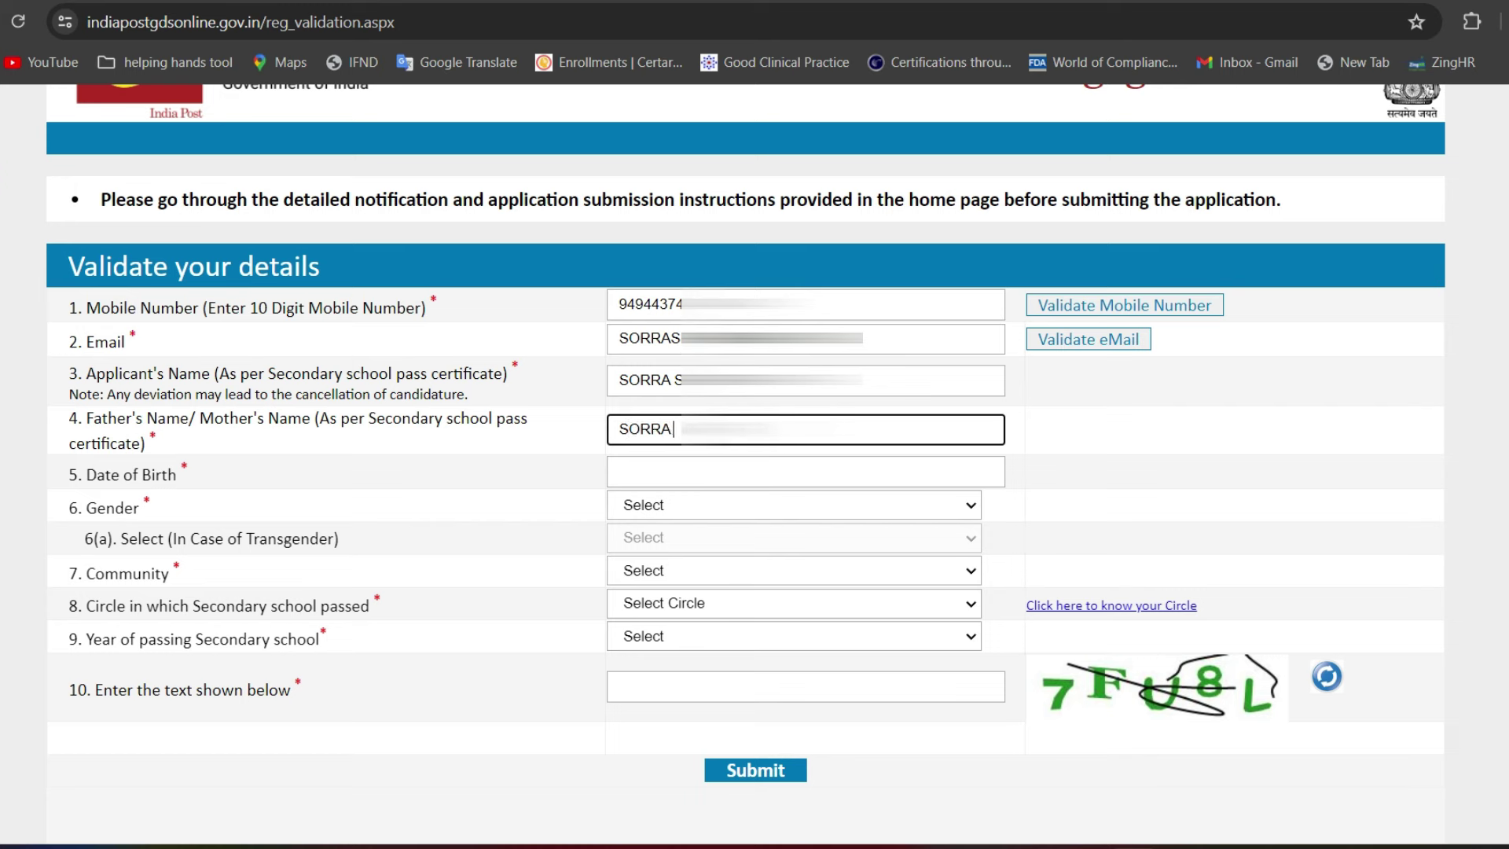
pyautogui.write(' D')
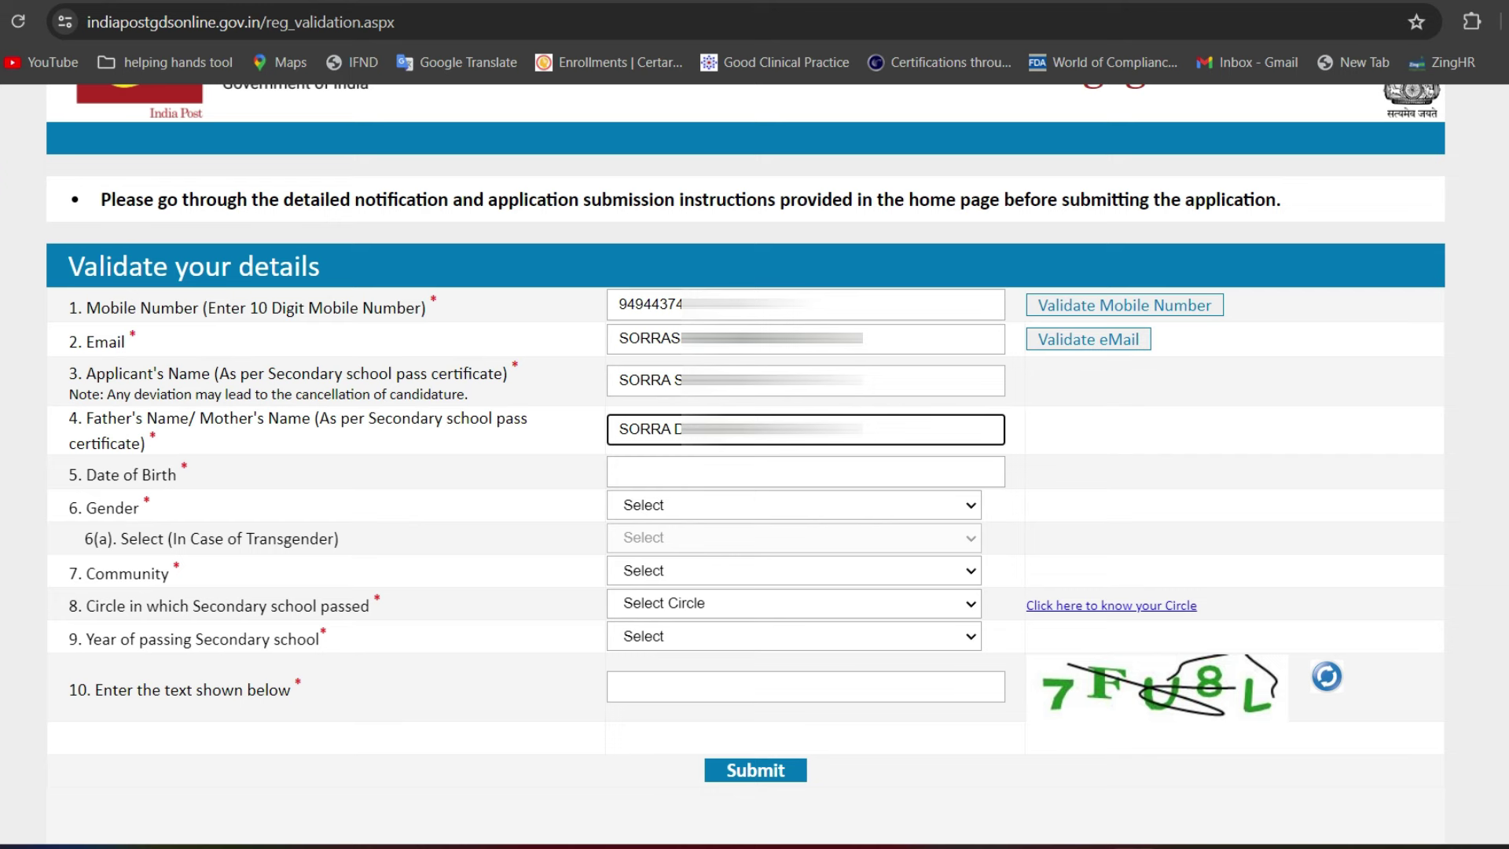
# Step: Set the date of birth to 25 June 1995 in the calendar
pyautogui.click(688, 466)
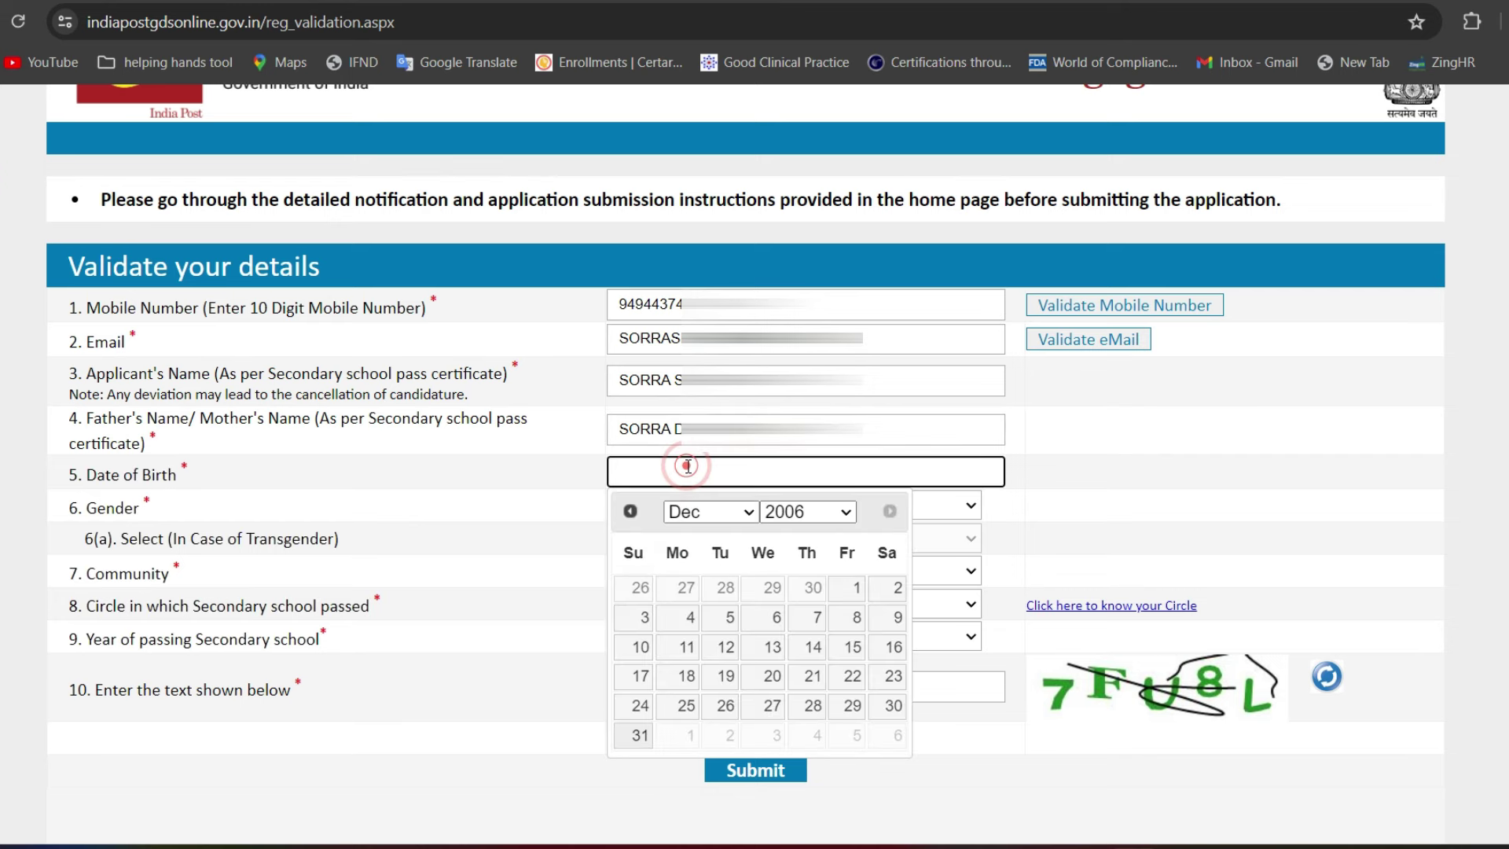
pyautogui.click(807, 512)
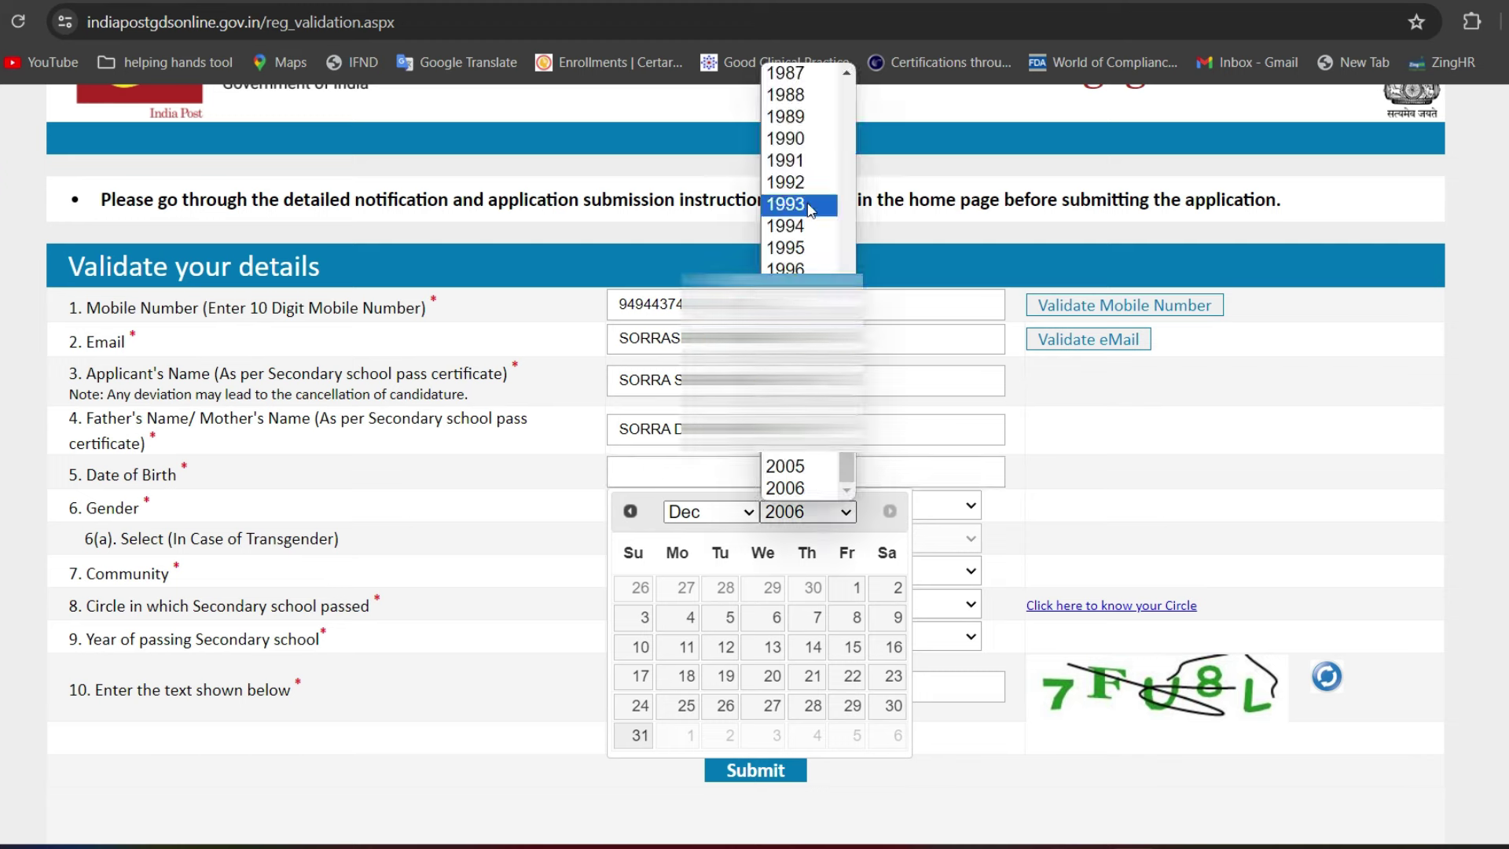
pyautogui.click(786, 248)
pyautogui.click(747, 414)
pyautogui.click(684, 633)
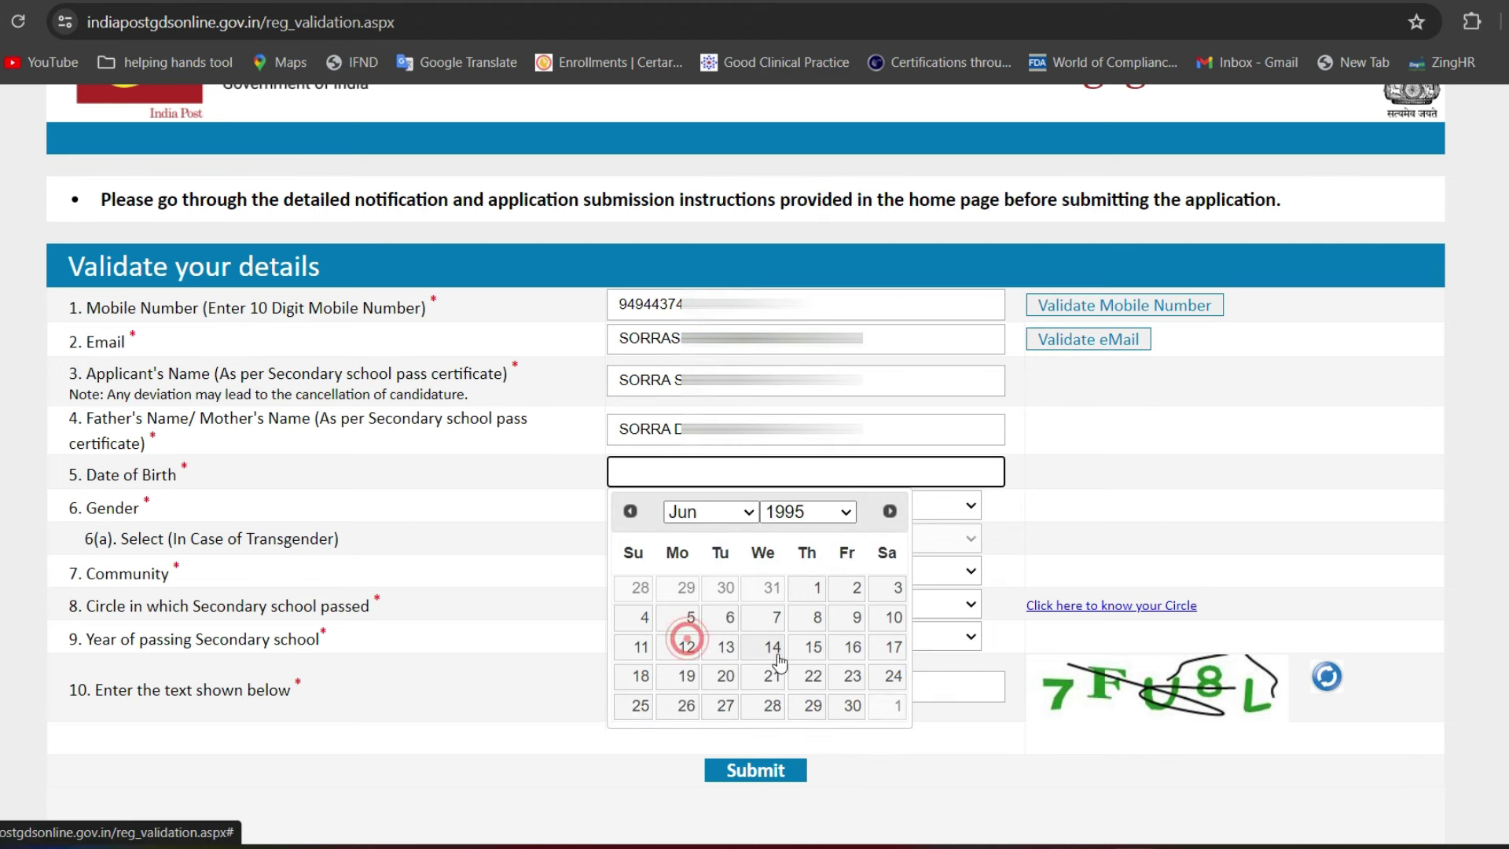
pyautogui.click(641, 706)
# Step: Set gender to Male and community to OBC
pyautogui.click(732, 504)
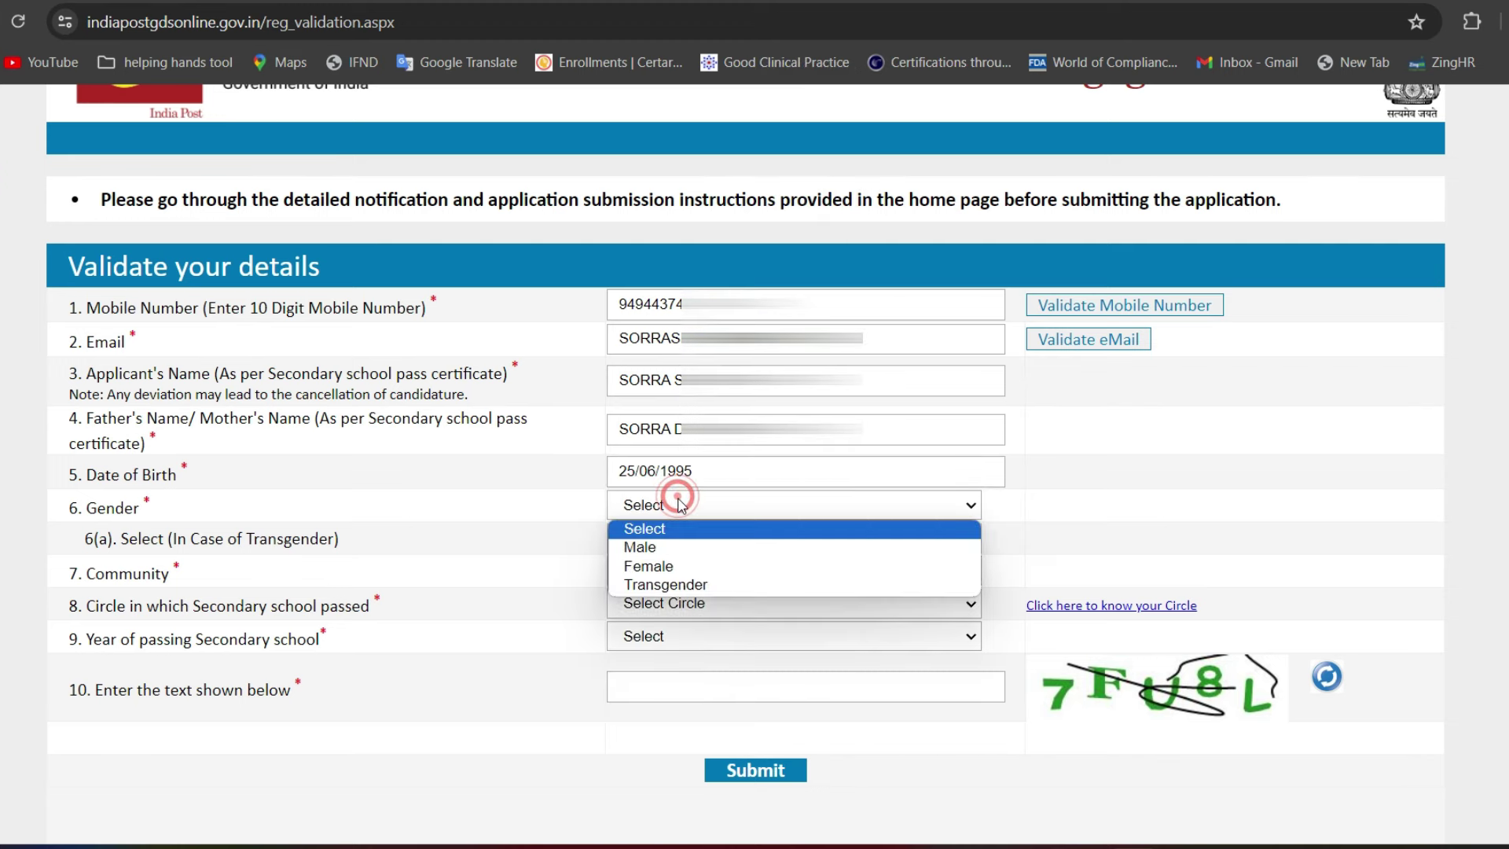
pyautogui.click(661, 550)
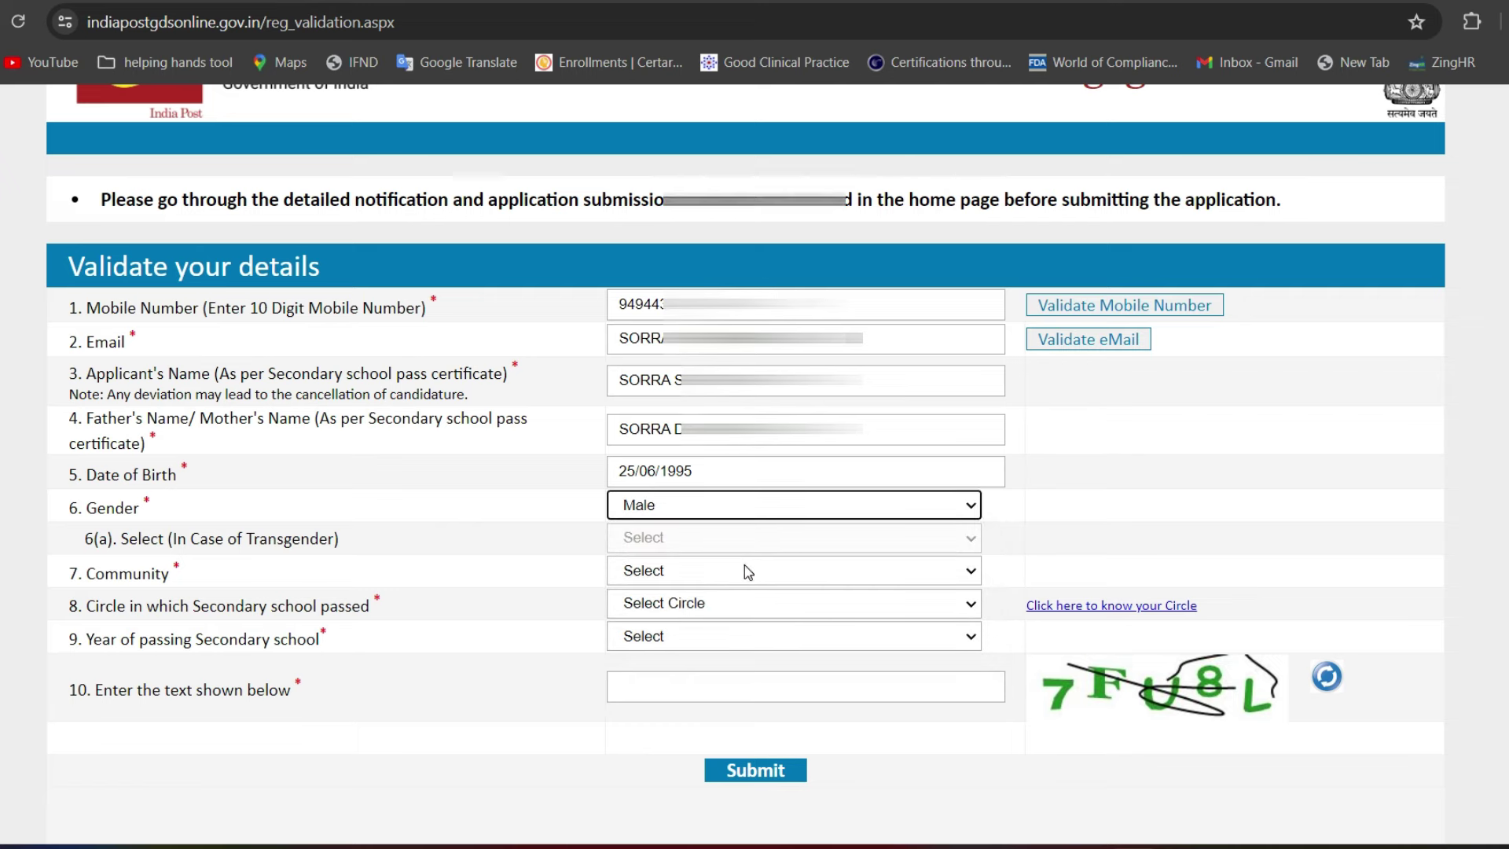
pyautogui.scroll(-1, 747, 572)
pyautogui.click(726, 460)
pyautogui.click(658, 538)
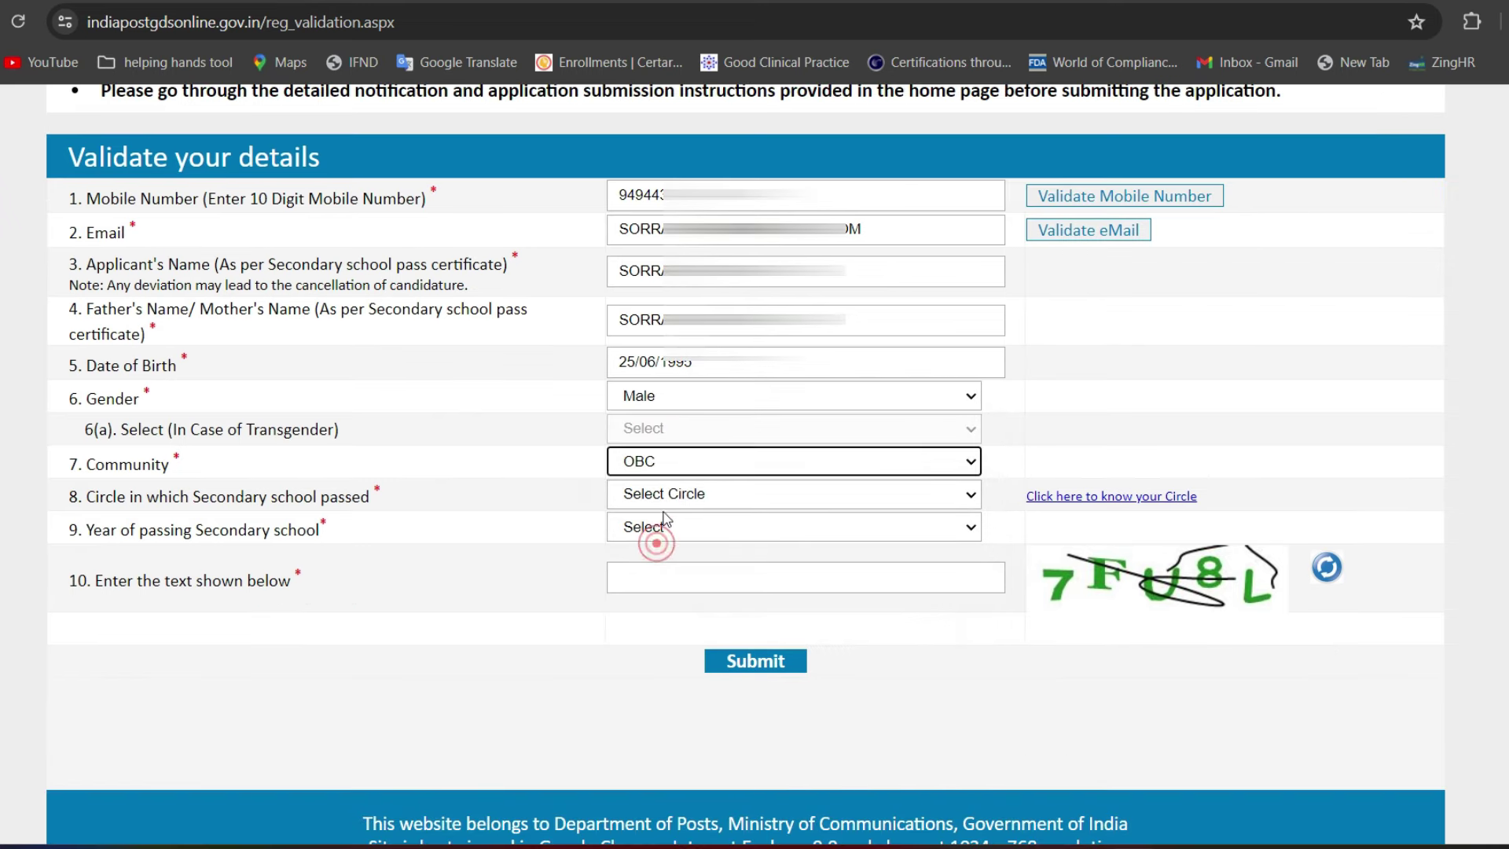
# Step: Set the secondary school circle to Andhra Pradesh and passing year to 2010
pyautogui.click(966, 495)
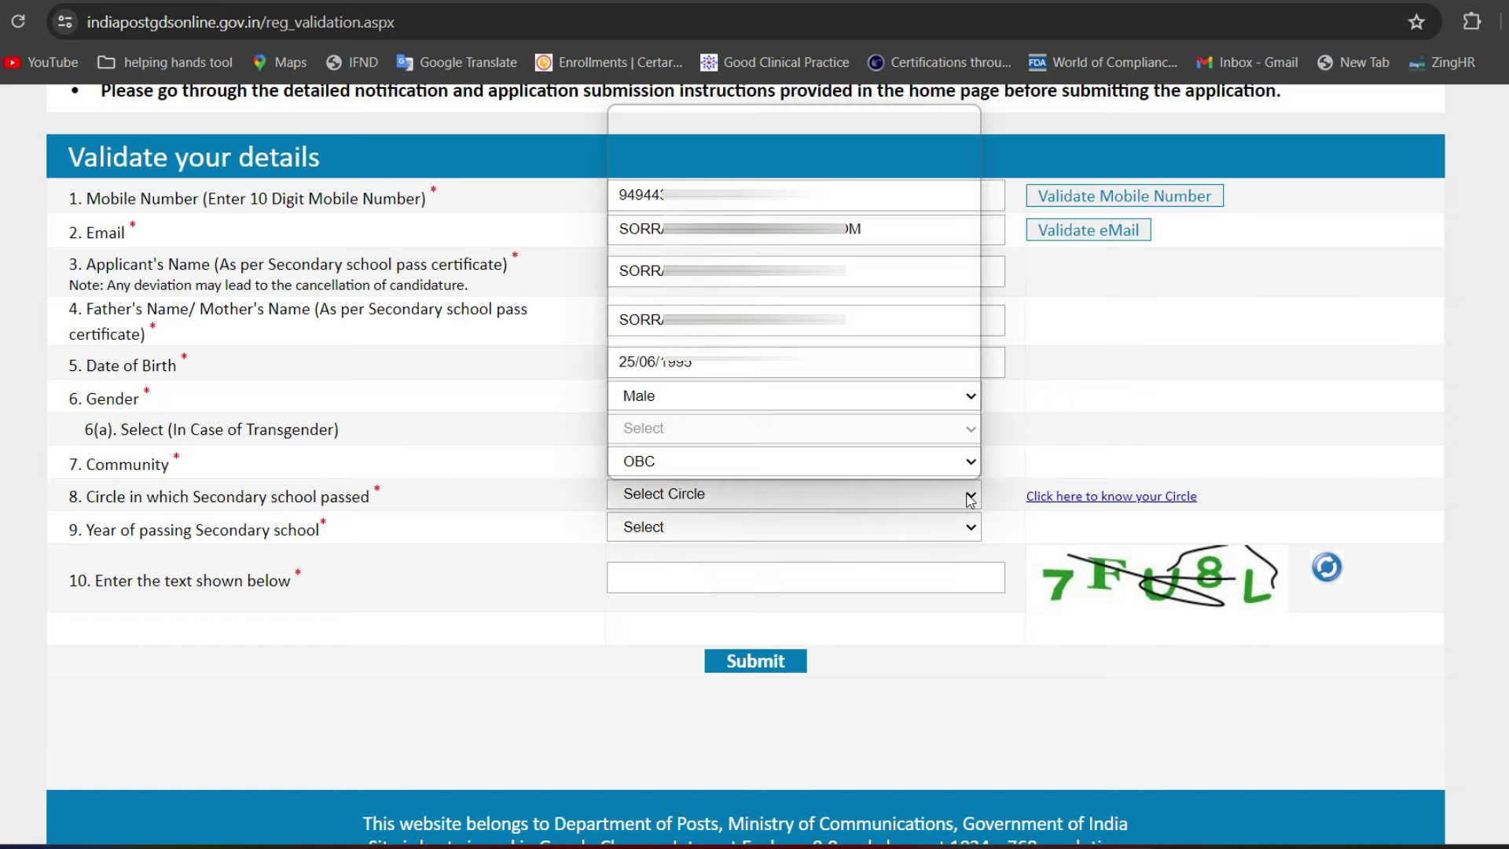
pyautogui.click(967, 495)
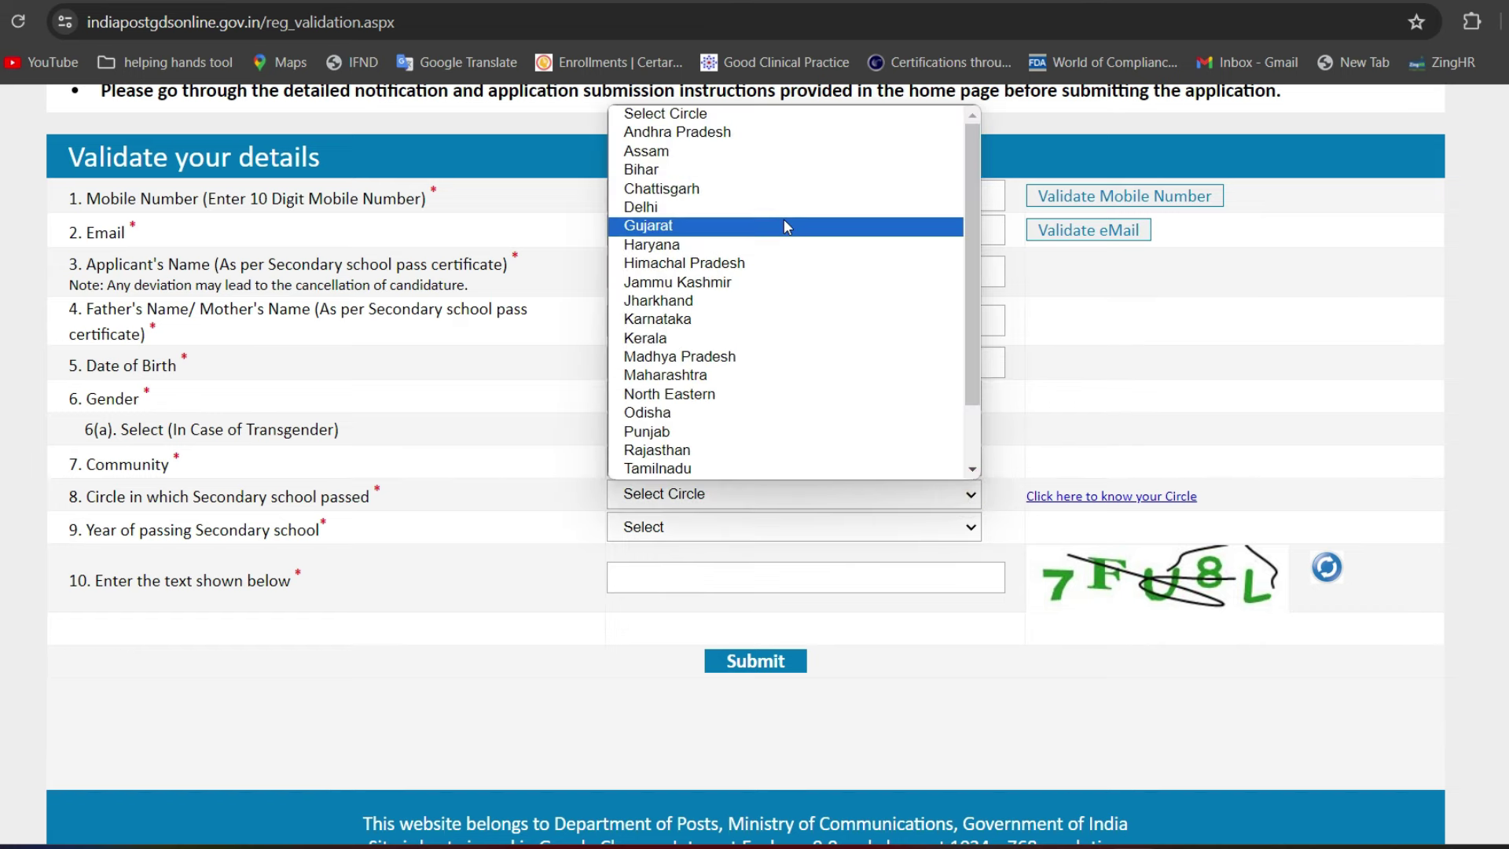
pyautogui.click(753, 133)
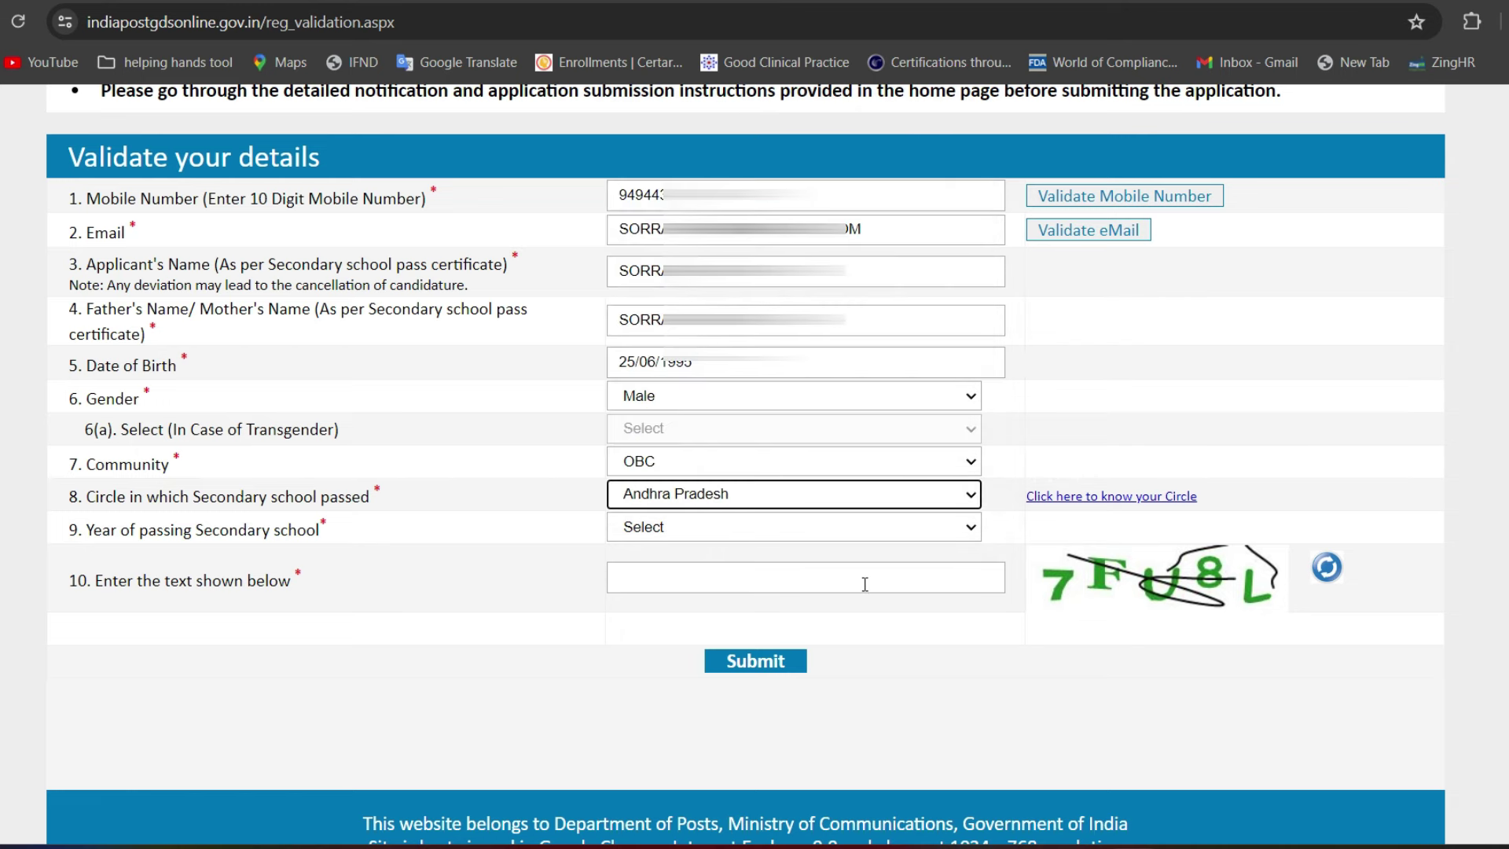
pyautogui.click(969, 528)
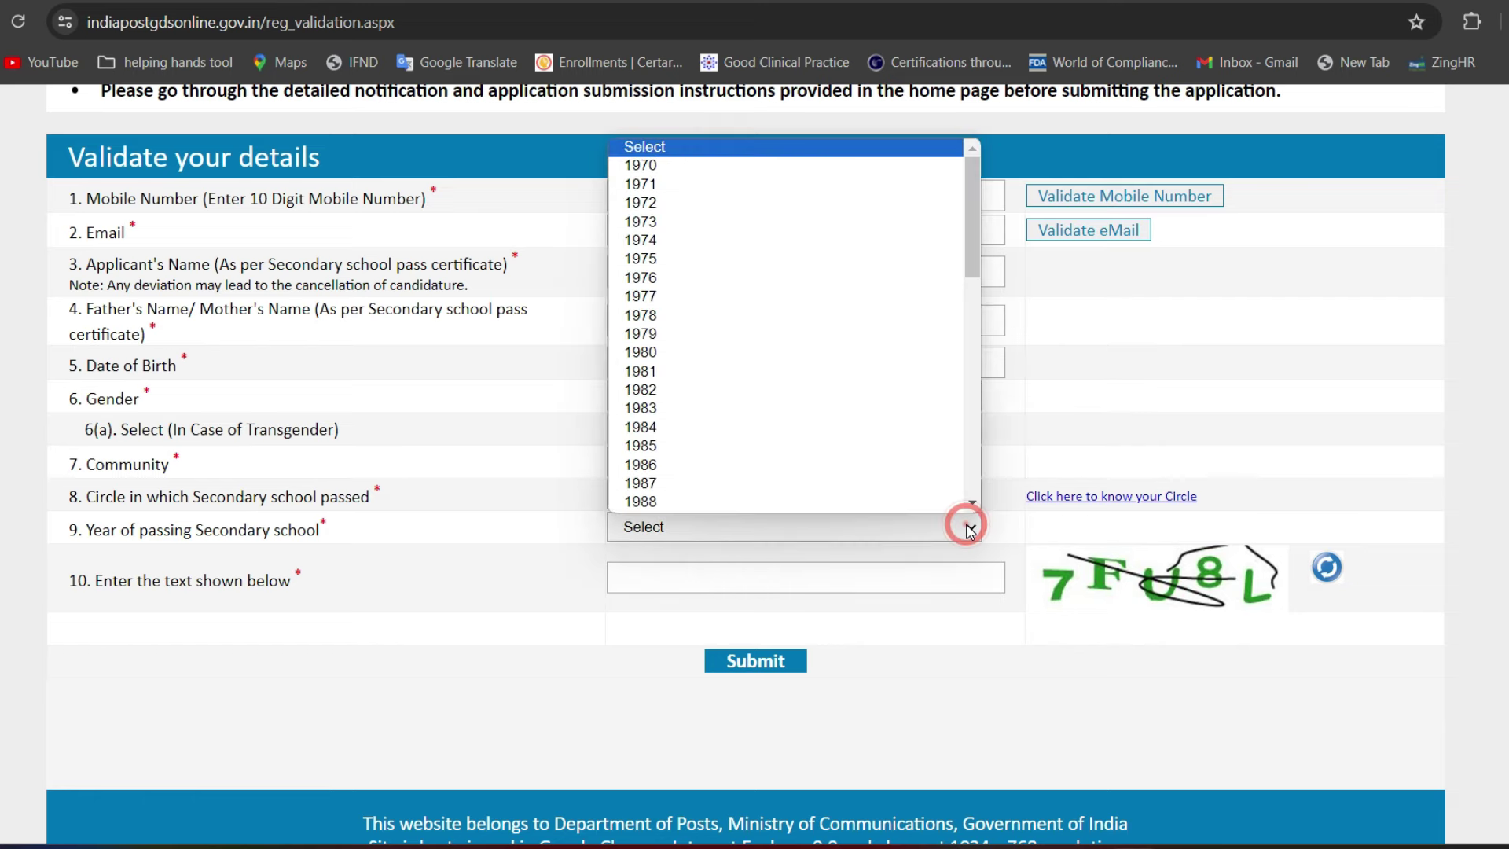
pyautogui.scroll(-10, 728, 327)
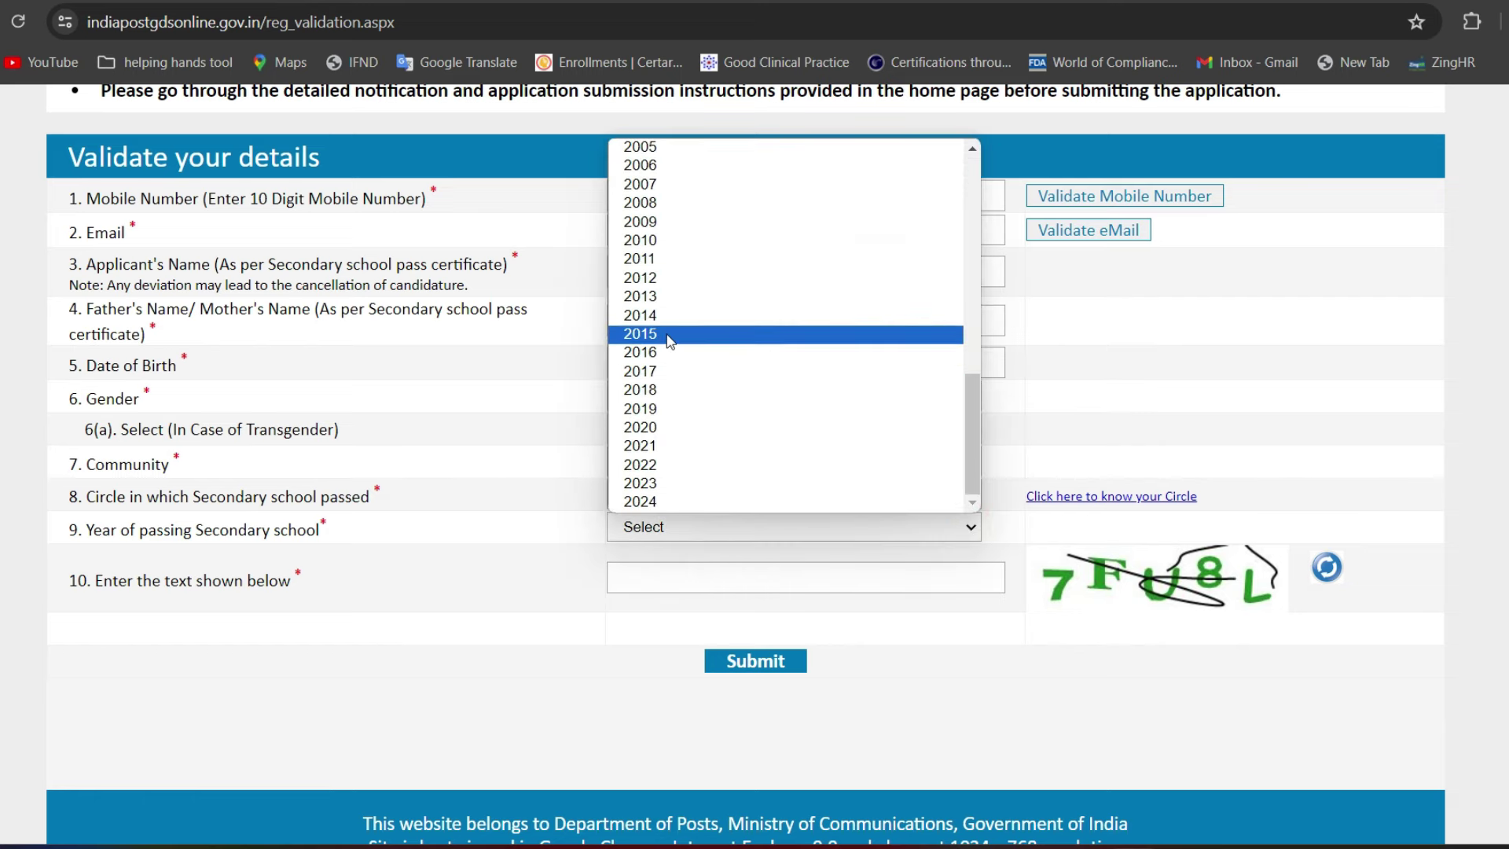
pyautogui.click(653, 241)
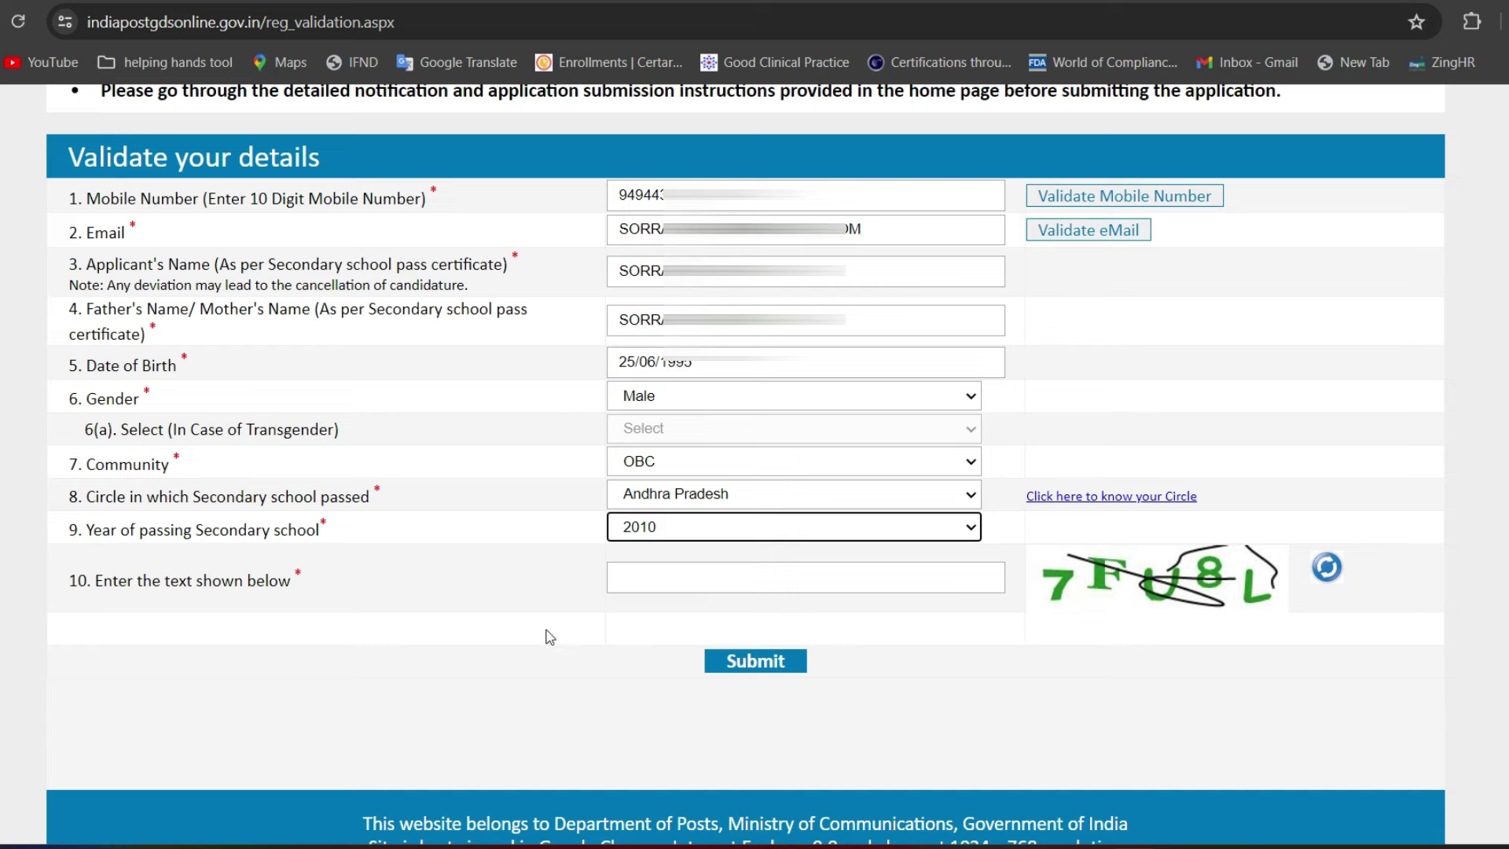
# Step: Validate the mobile number by requesting and entering its OTP
pyautogui.press('Tab')
pyautogui.scroll(1, 886, 301)
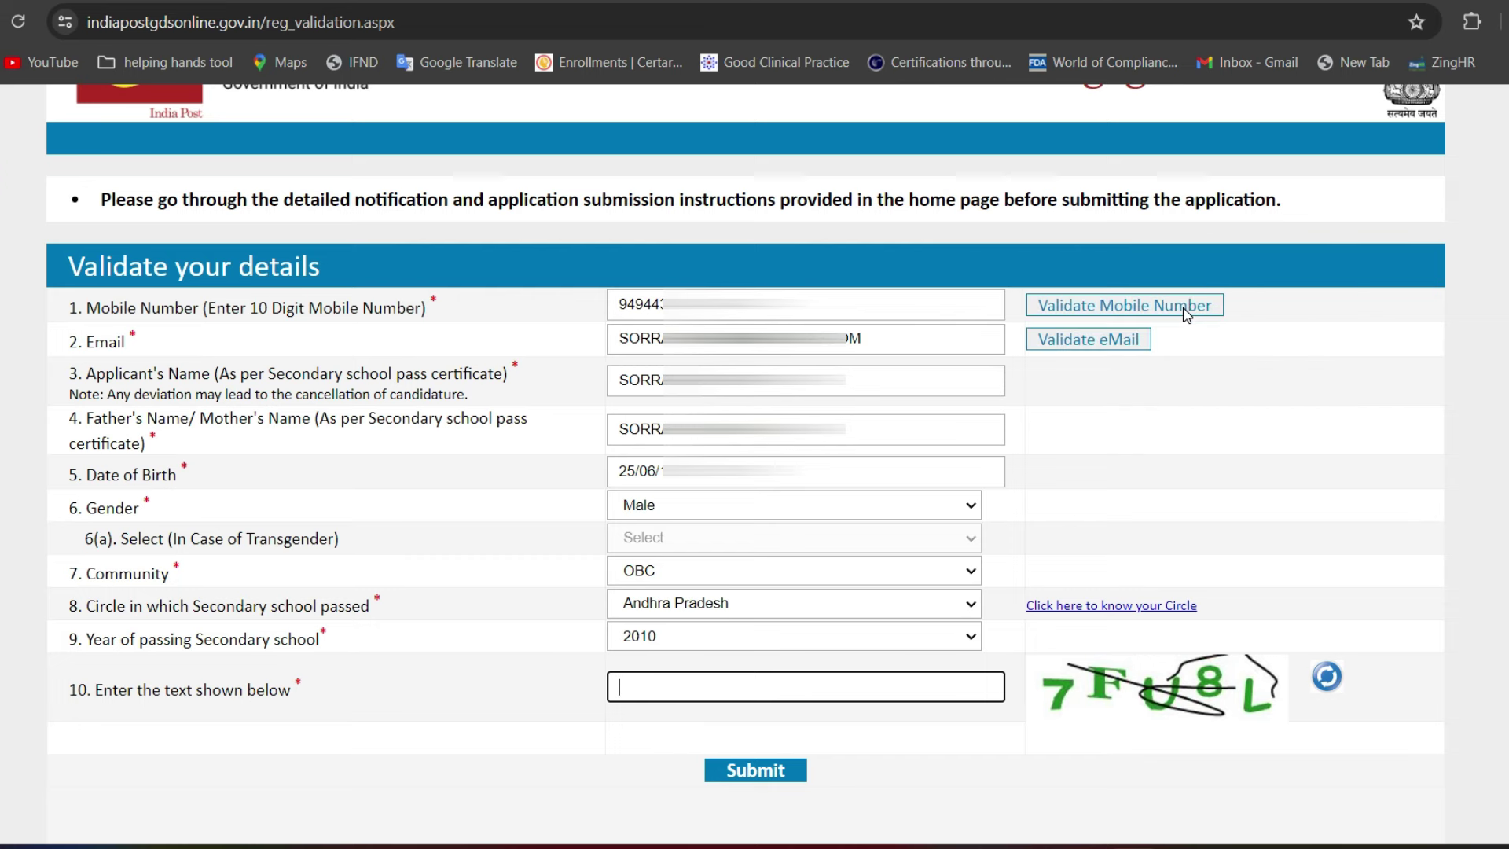
pyautogui.click(1186, 314)
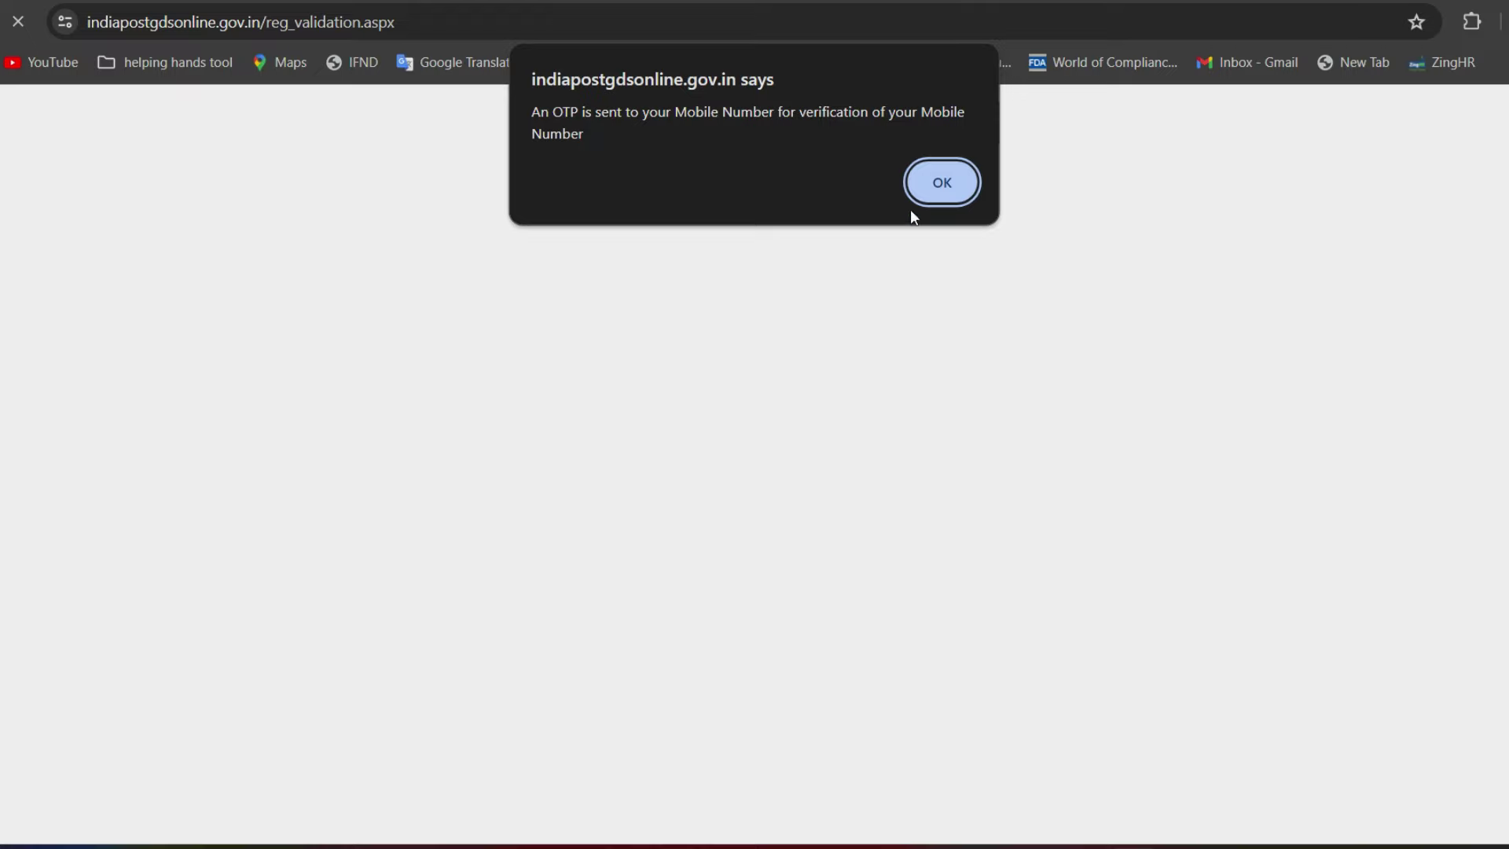
pyautogui.click(967, 188)
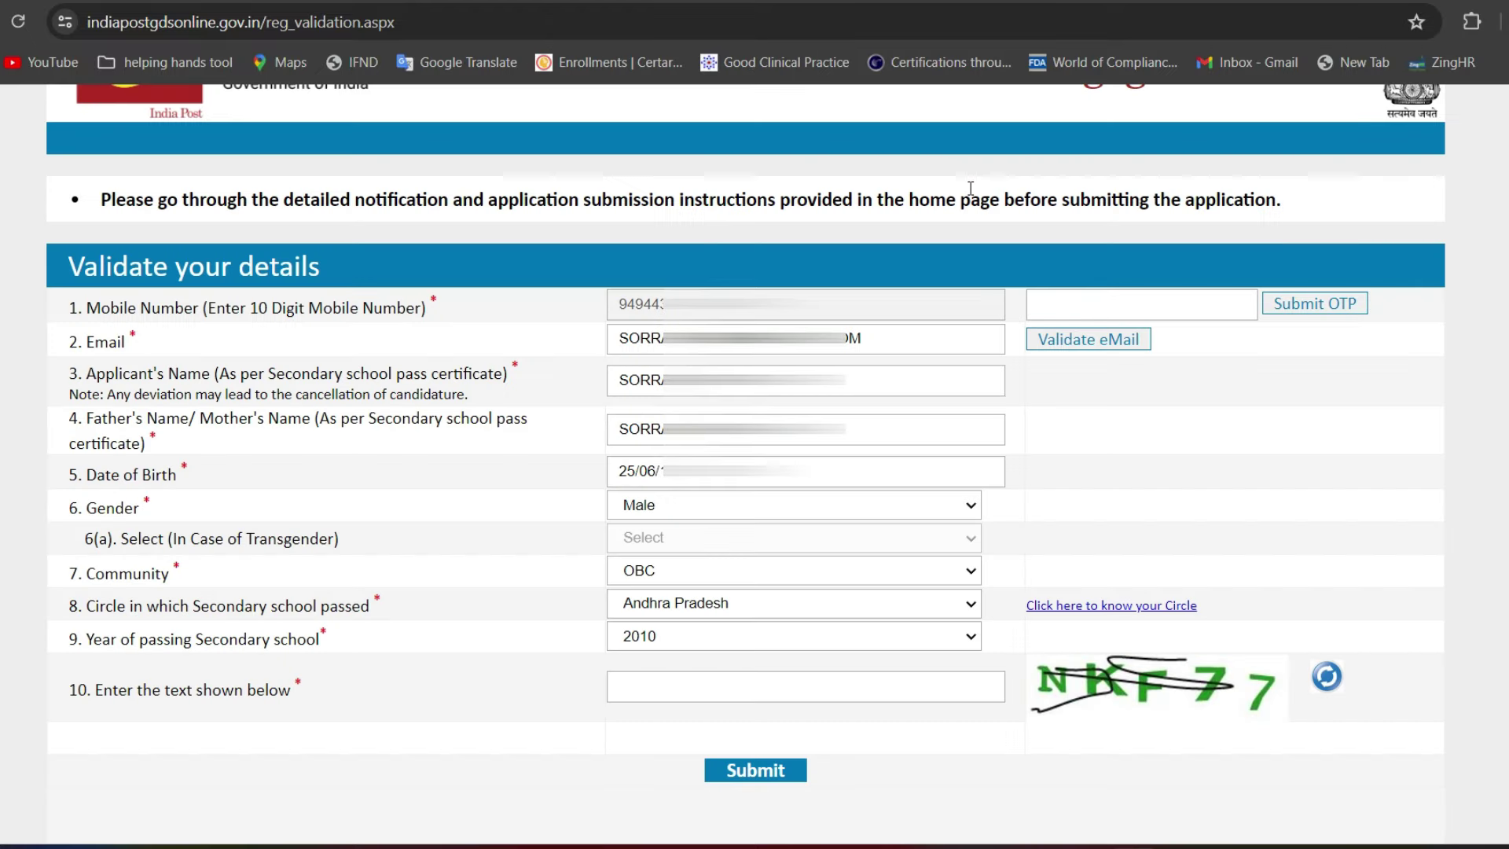
pyautogui.click(1101, 310)
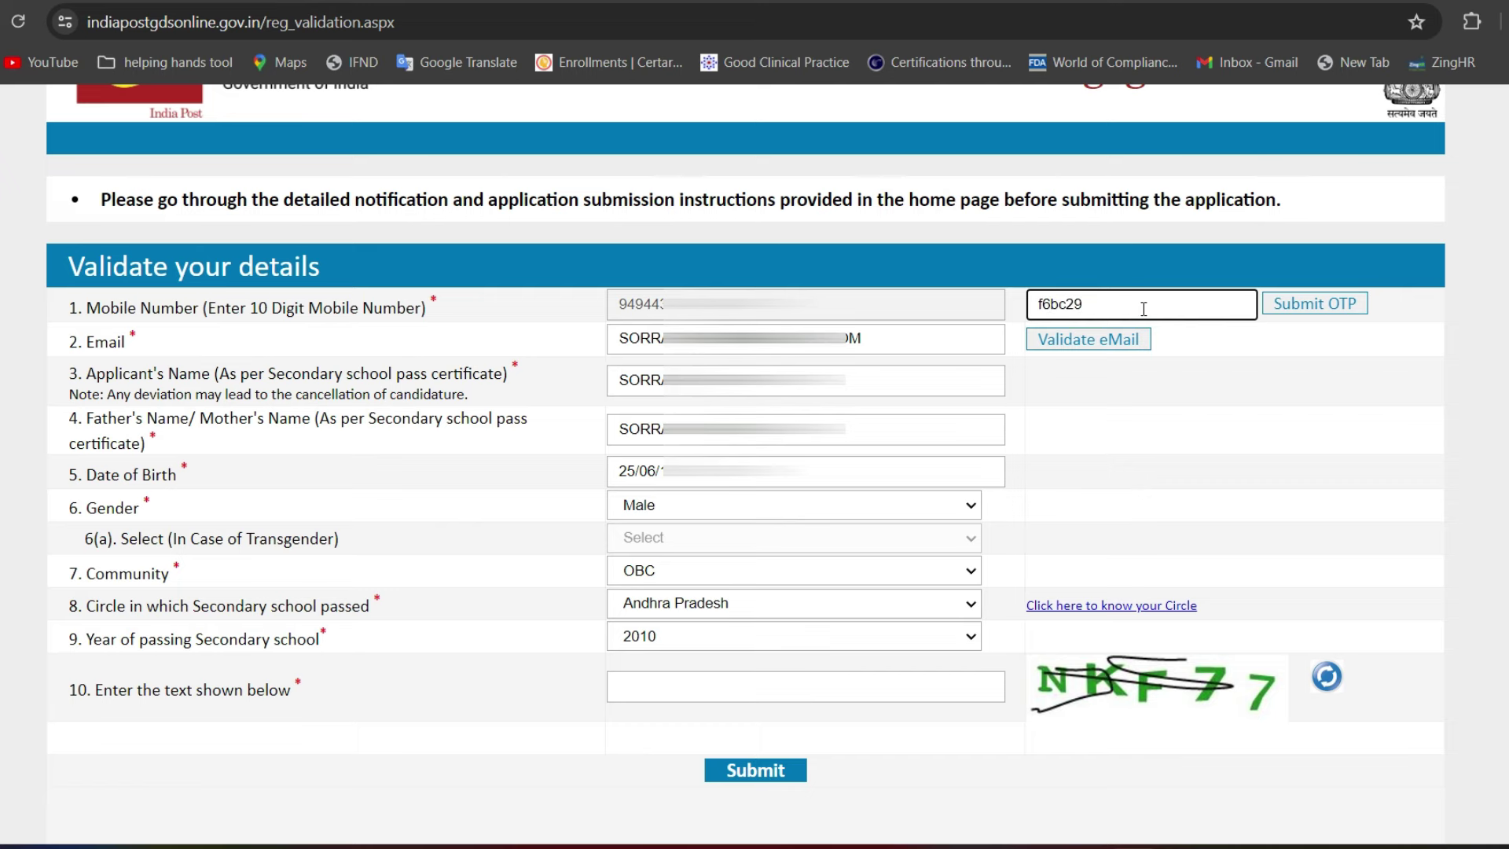
pyautogui.click(1323, 305)
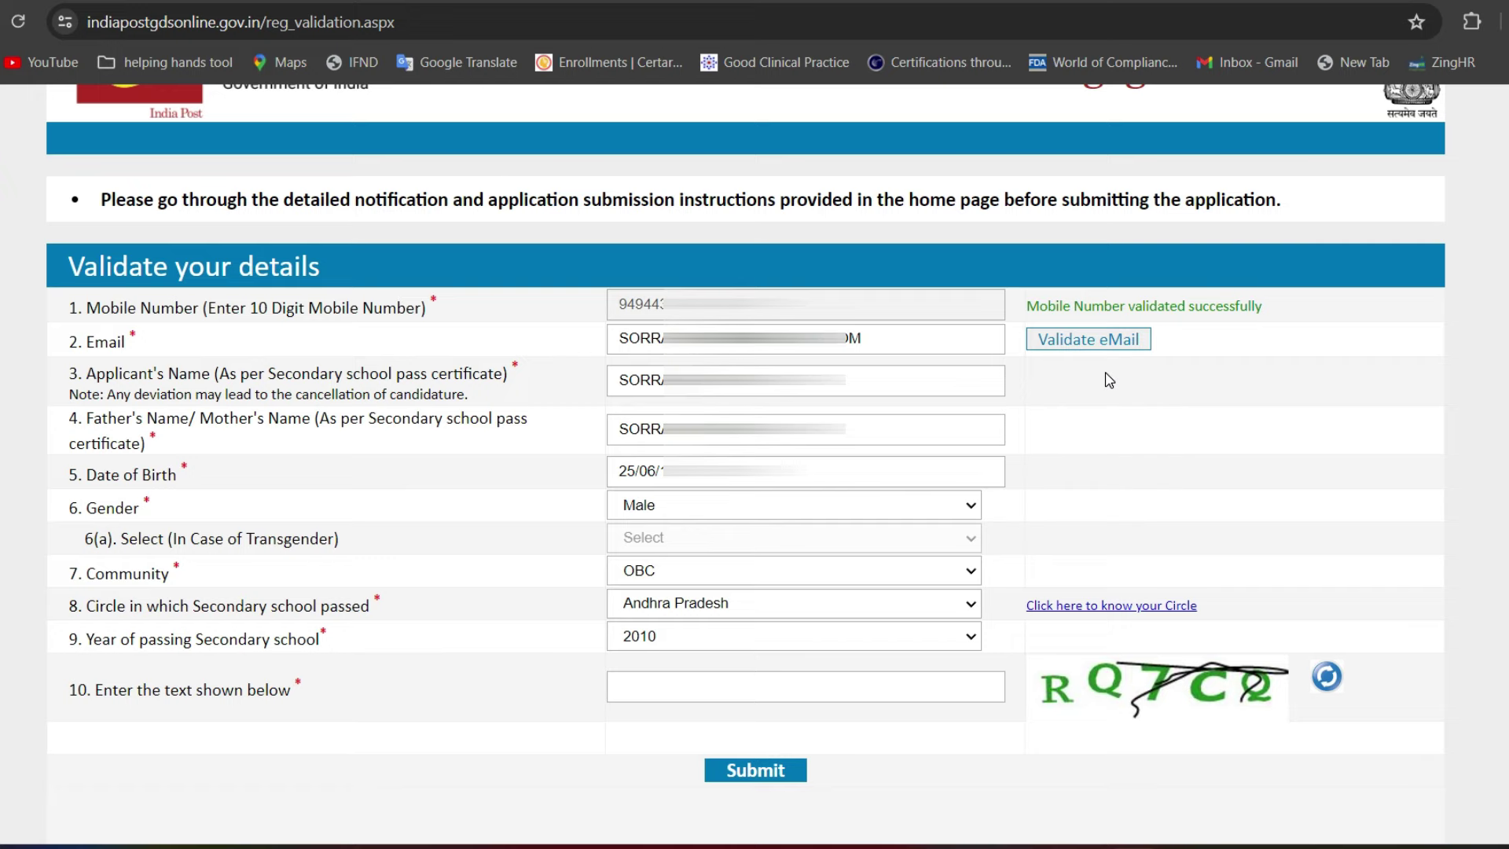
# Step: Validate the e-mail address by requesting and submitting its OTP
pyautogui.click(1087, 340)
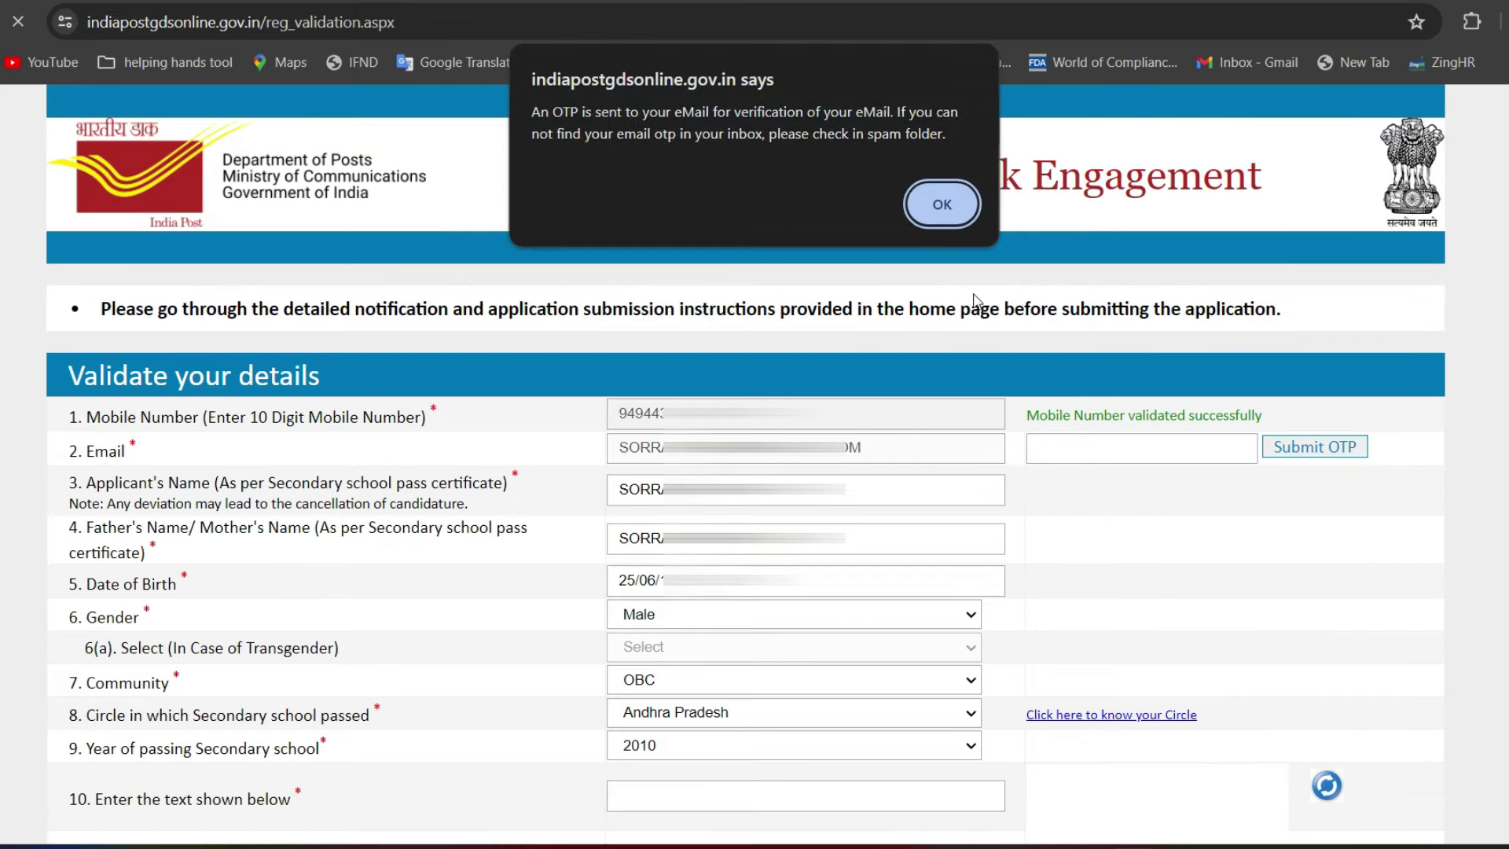
pyautogui.click(943, 204)
pyautogui.click(1070, 336)
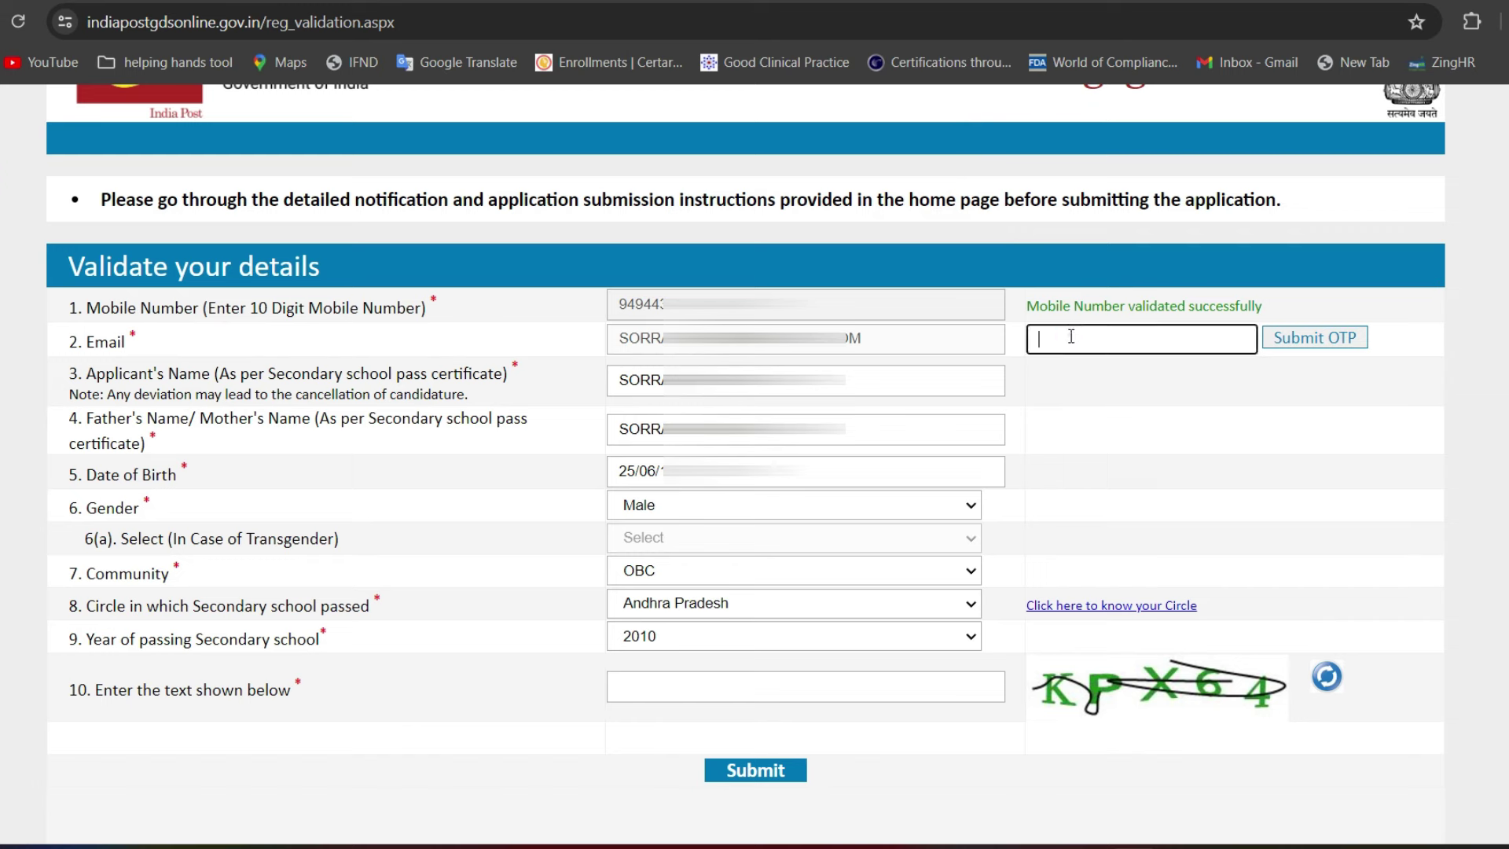
pyautogui.press('Return')
pyautogui.scroll(-3, 1182, 357)
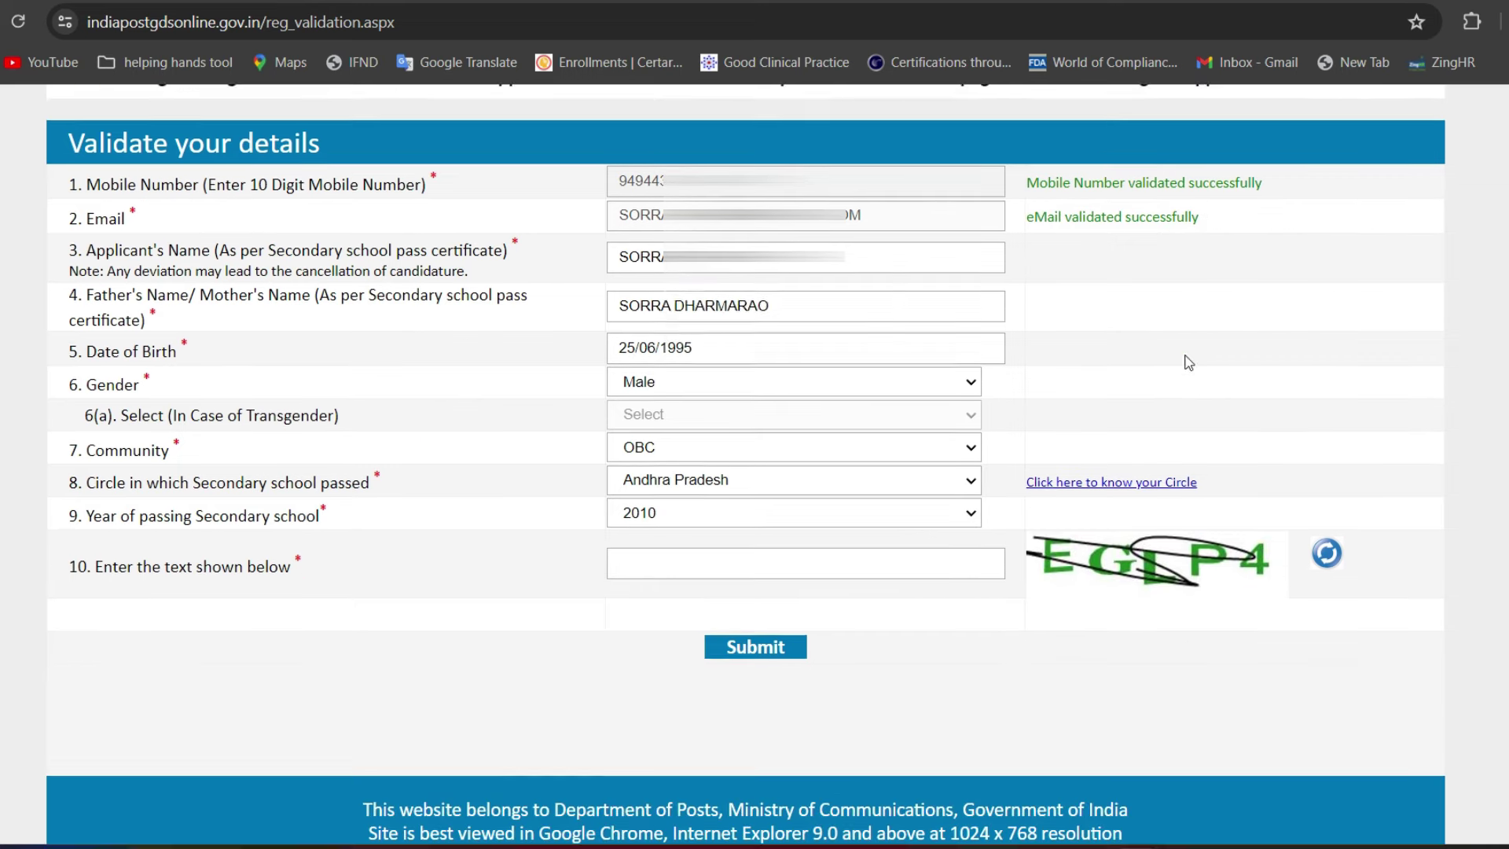
# Step: Enter the captcha text EGLP4, correcting mistyped characters
pyautogui.click(630, 504)
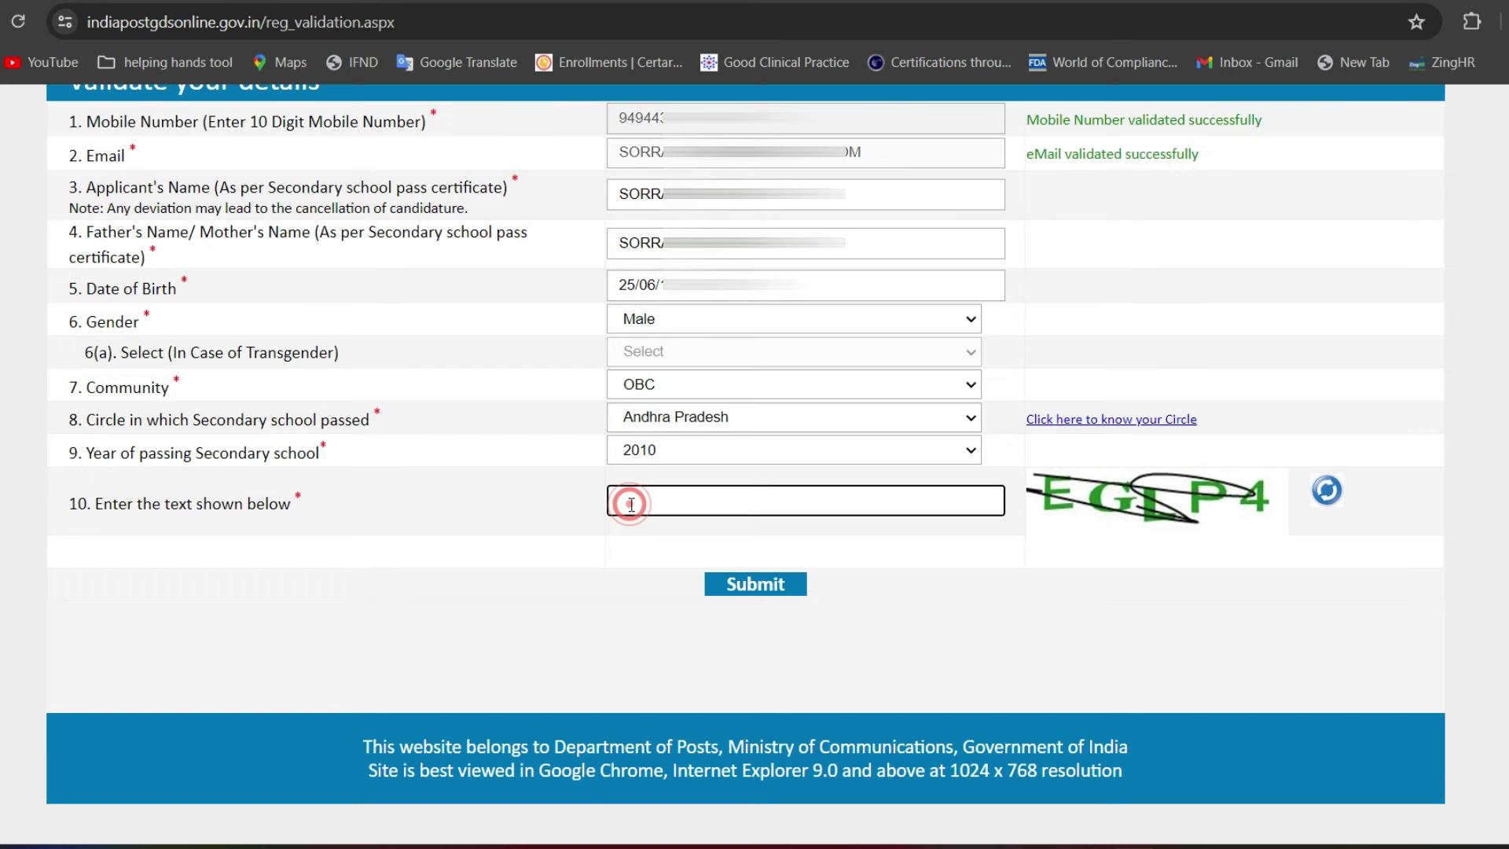
pyautogui.write('E')
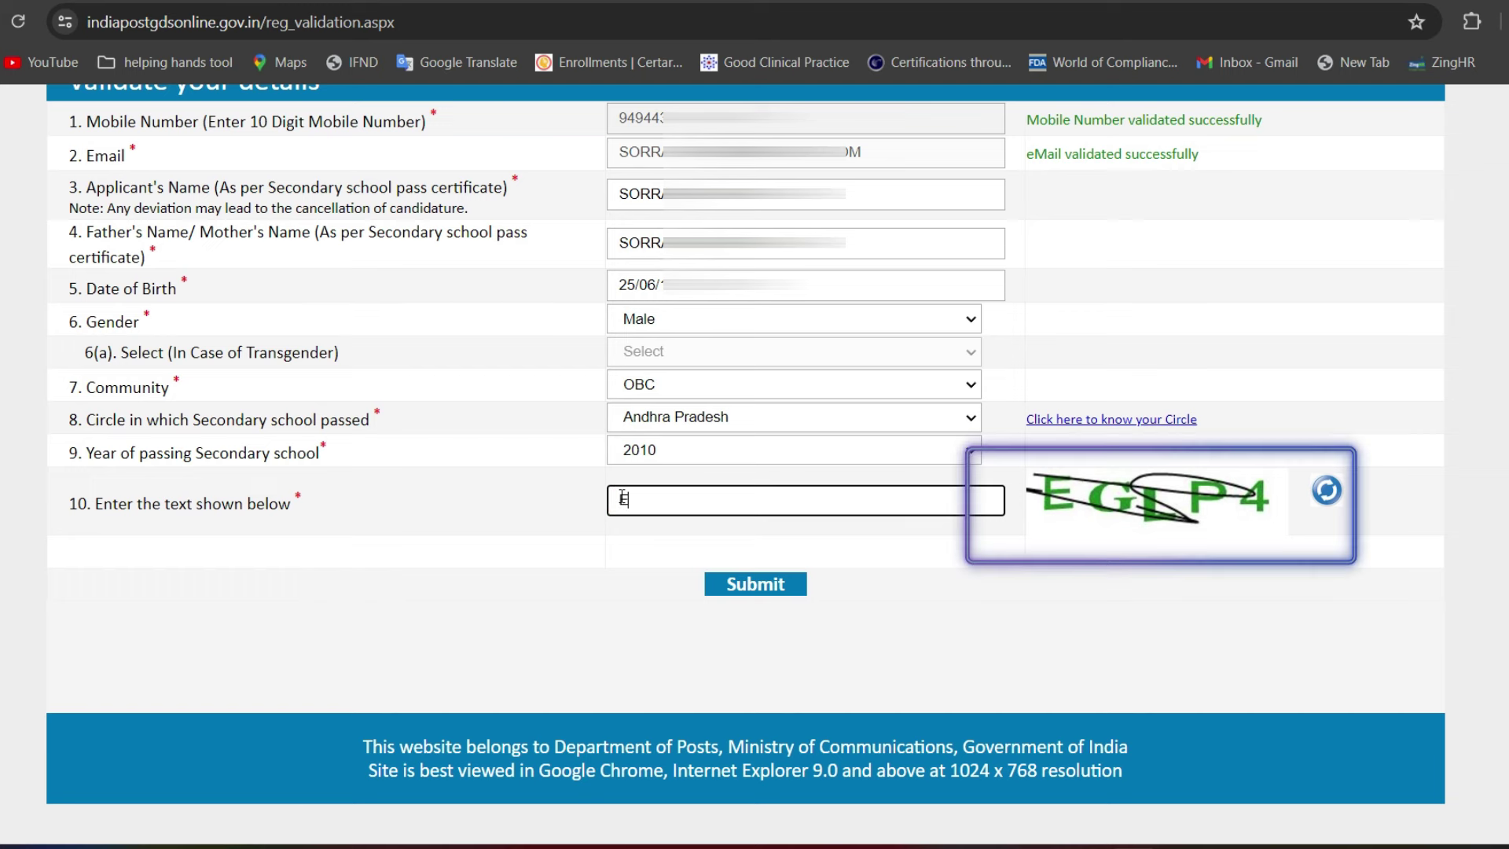
pyautogui.moveTo(669, 495); pyautogui.dragTo(612, 505)
pyautogui.press('BackSpace')
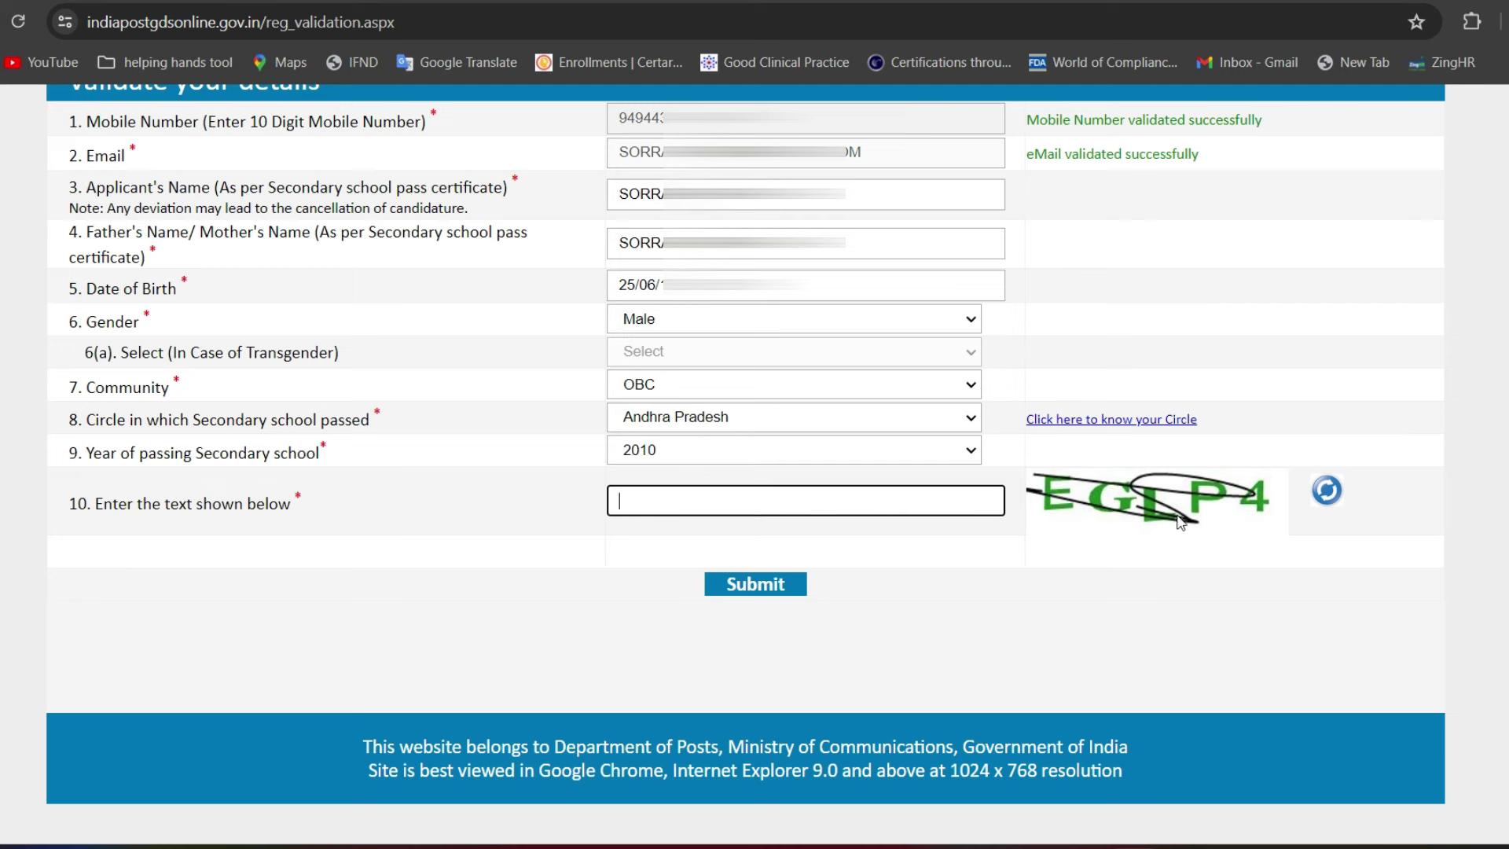
pyautogui.click(1095, 539)
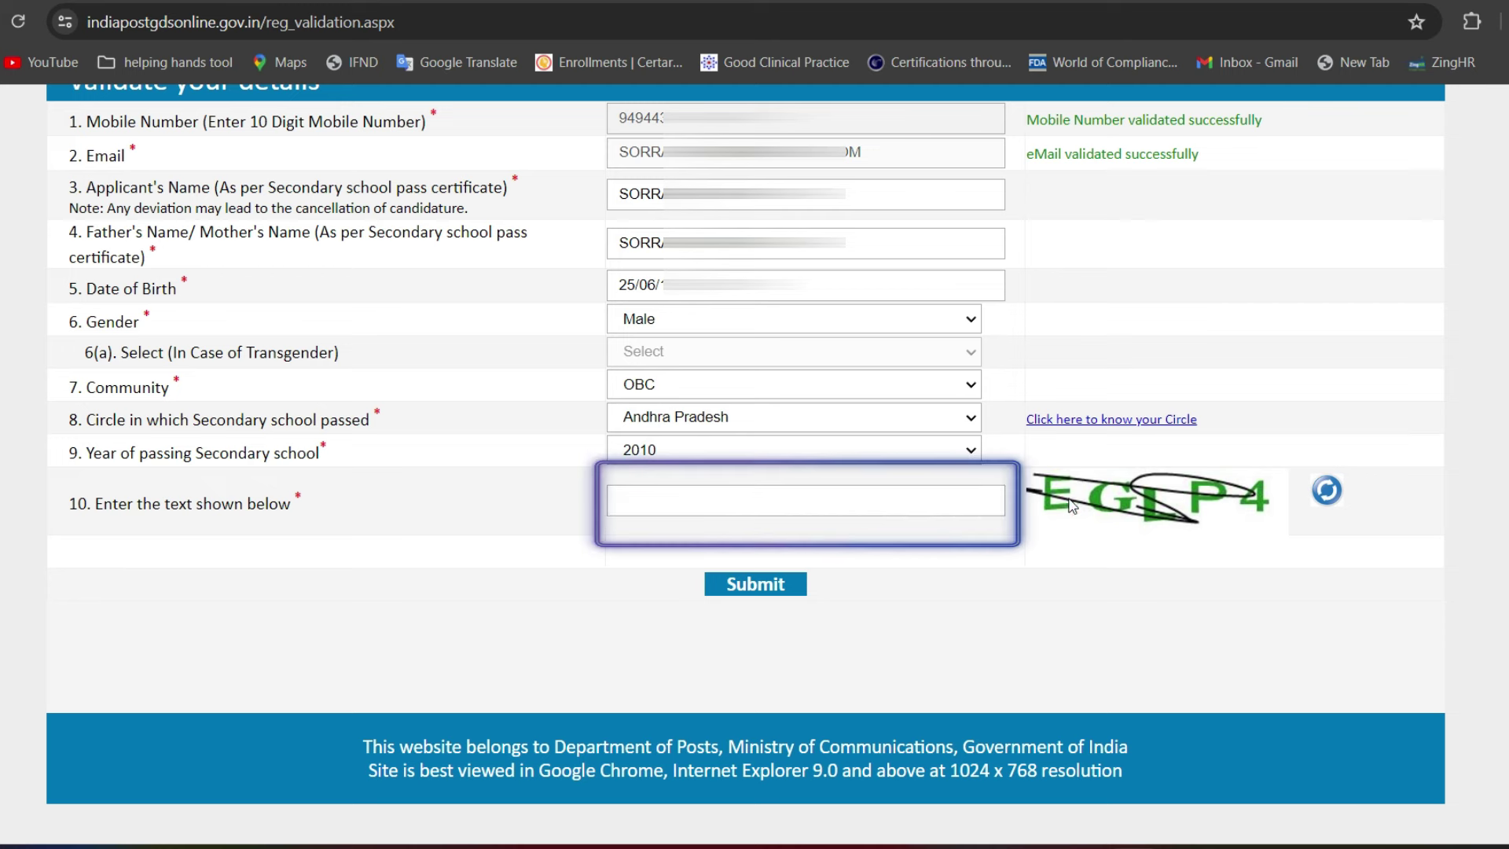
pyautogui.click(632, 501)
pyautogui.write('E')
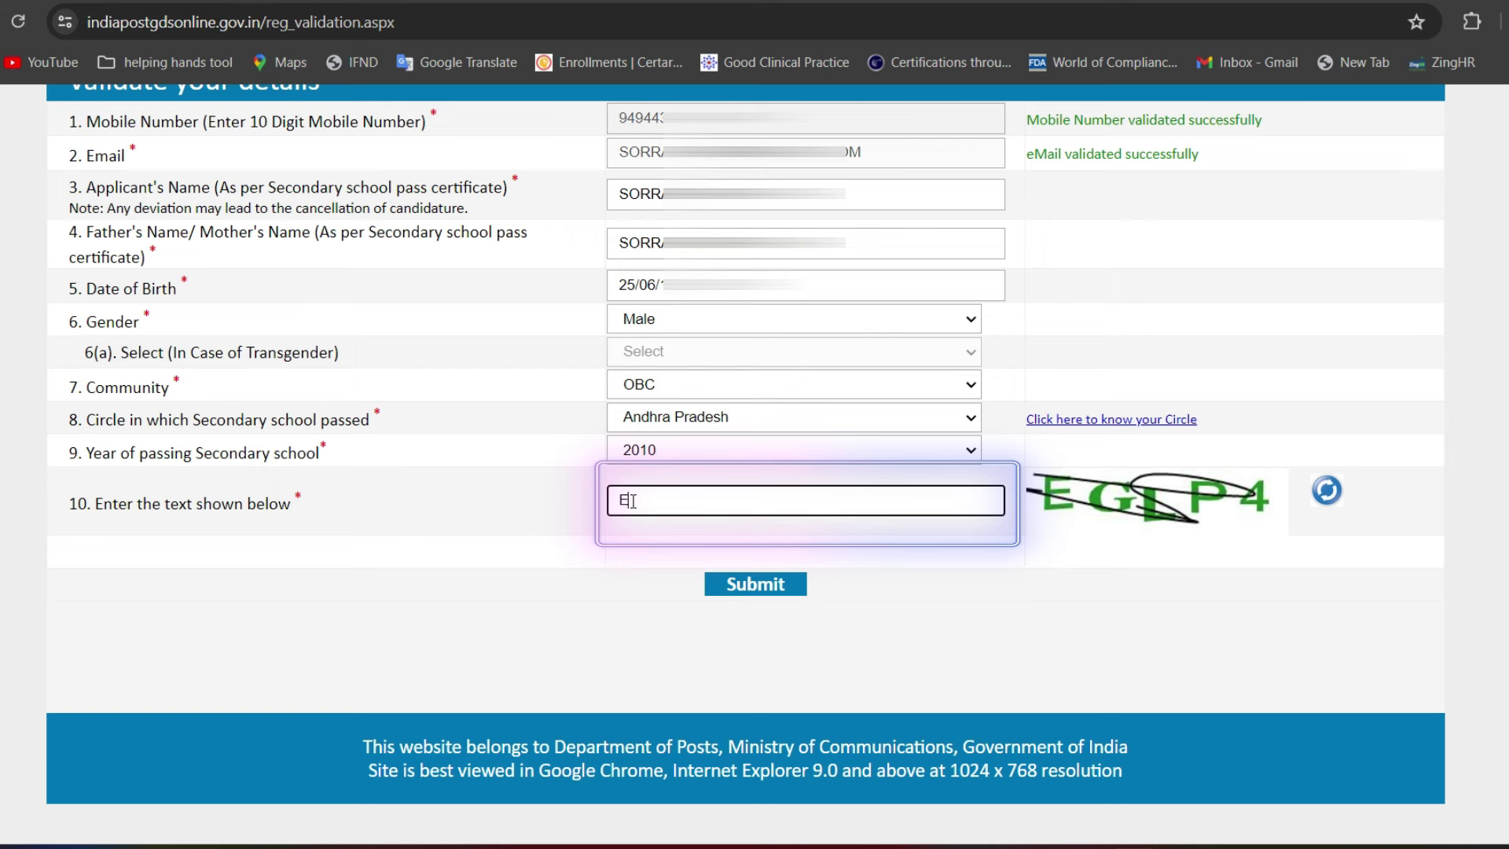
pyautogui.write('G')
pyautogui.write('L')
pyautogui.write('P')
pyautogui.write('S')
pyautogui.press('BackSpace')
pyautogui.write('4')
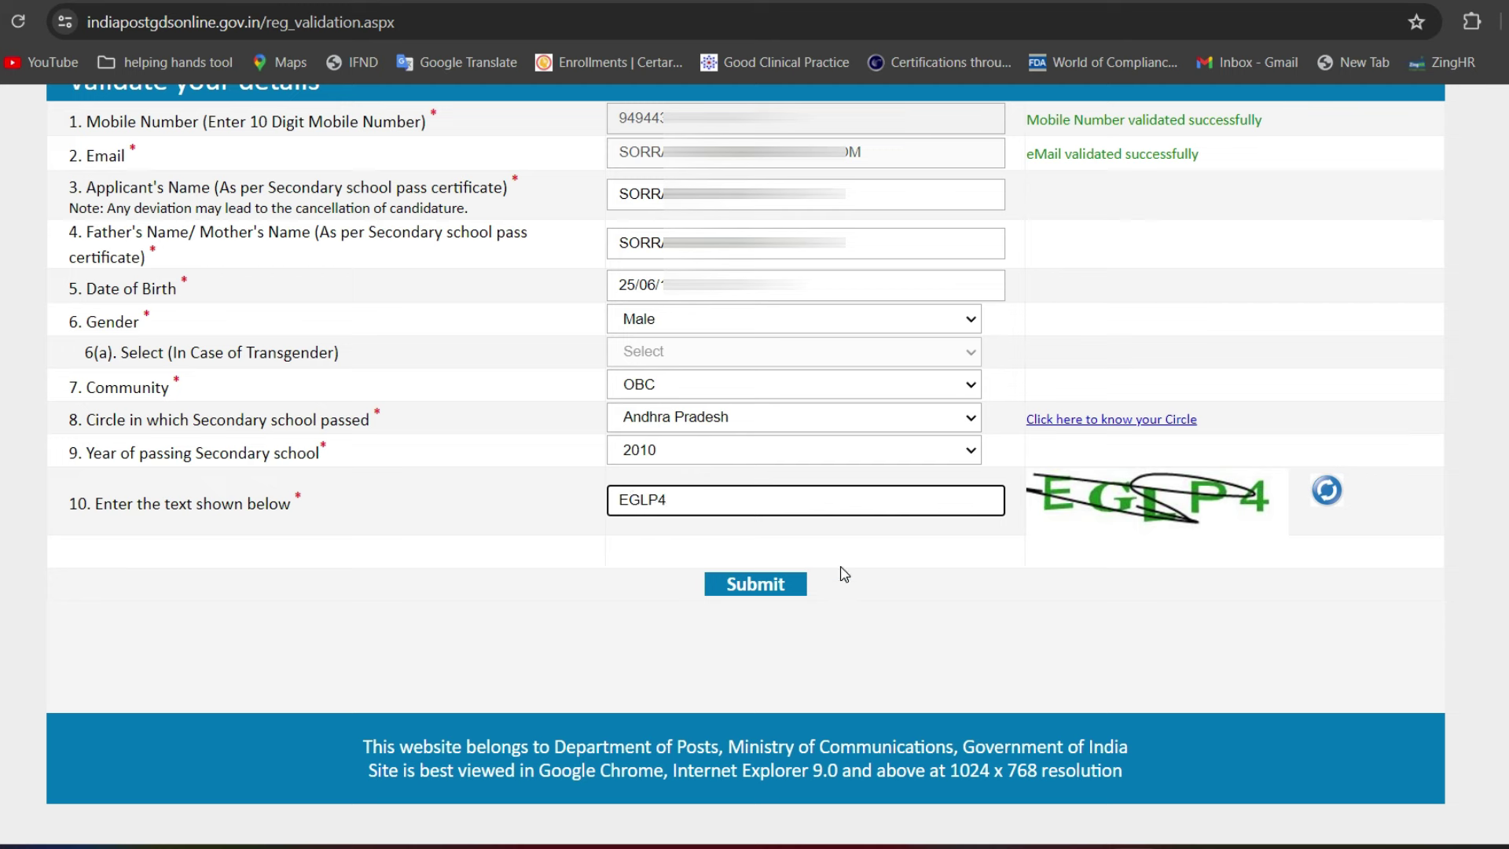
# Step: Submit the validated details, acknowledge the notice and enter the Aadhaar number
pyautogui.click(767, 592)
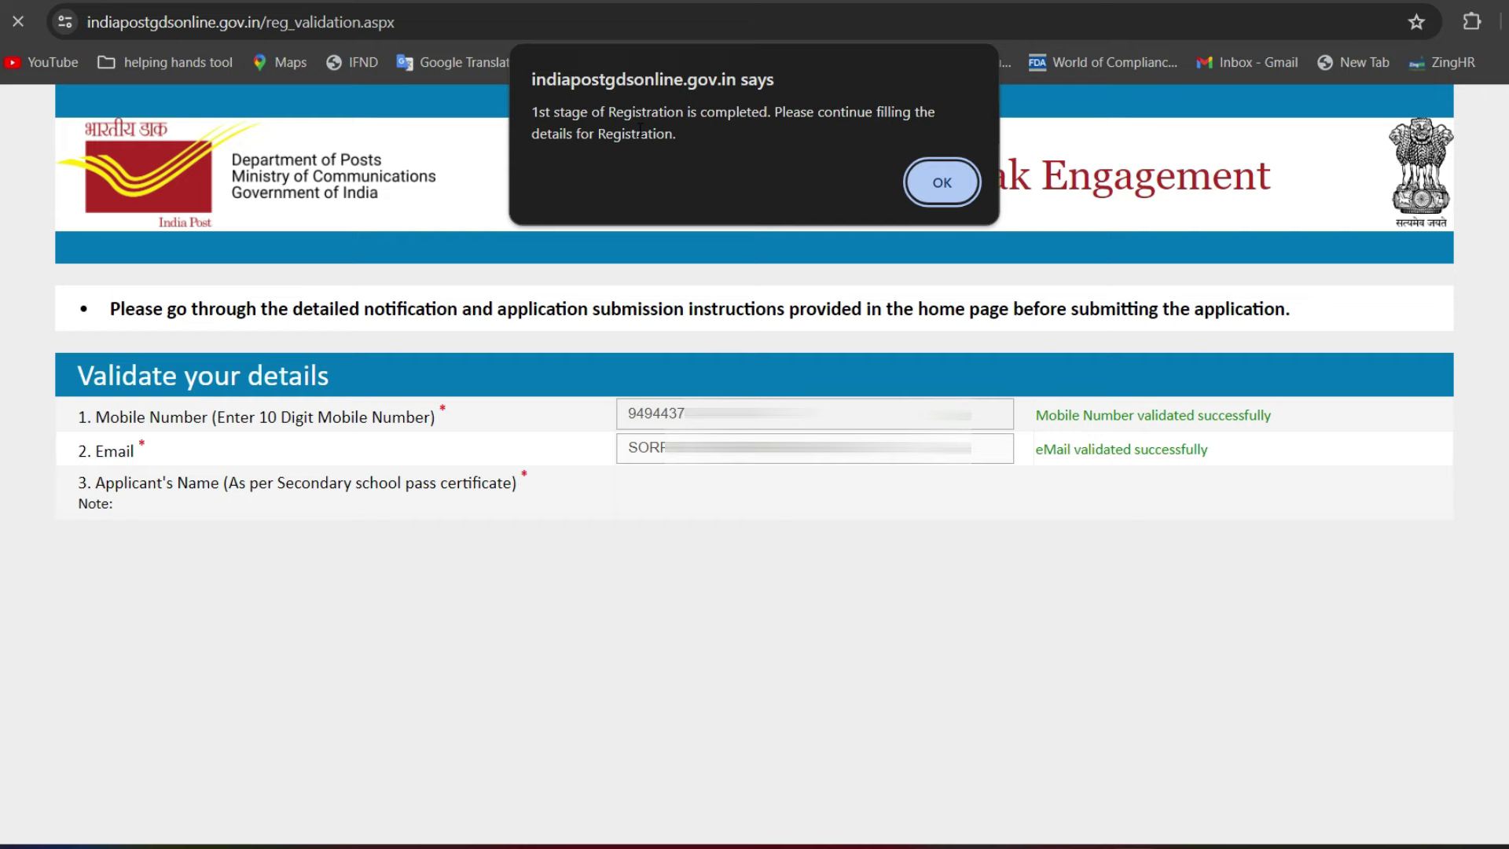
pyautogui.click(942, 183)
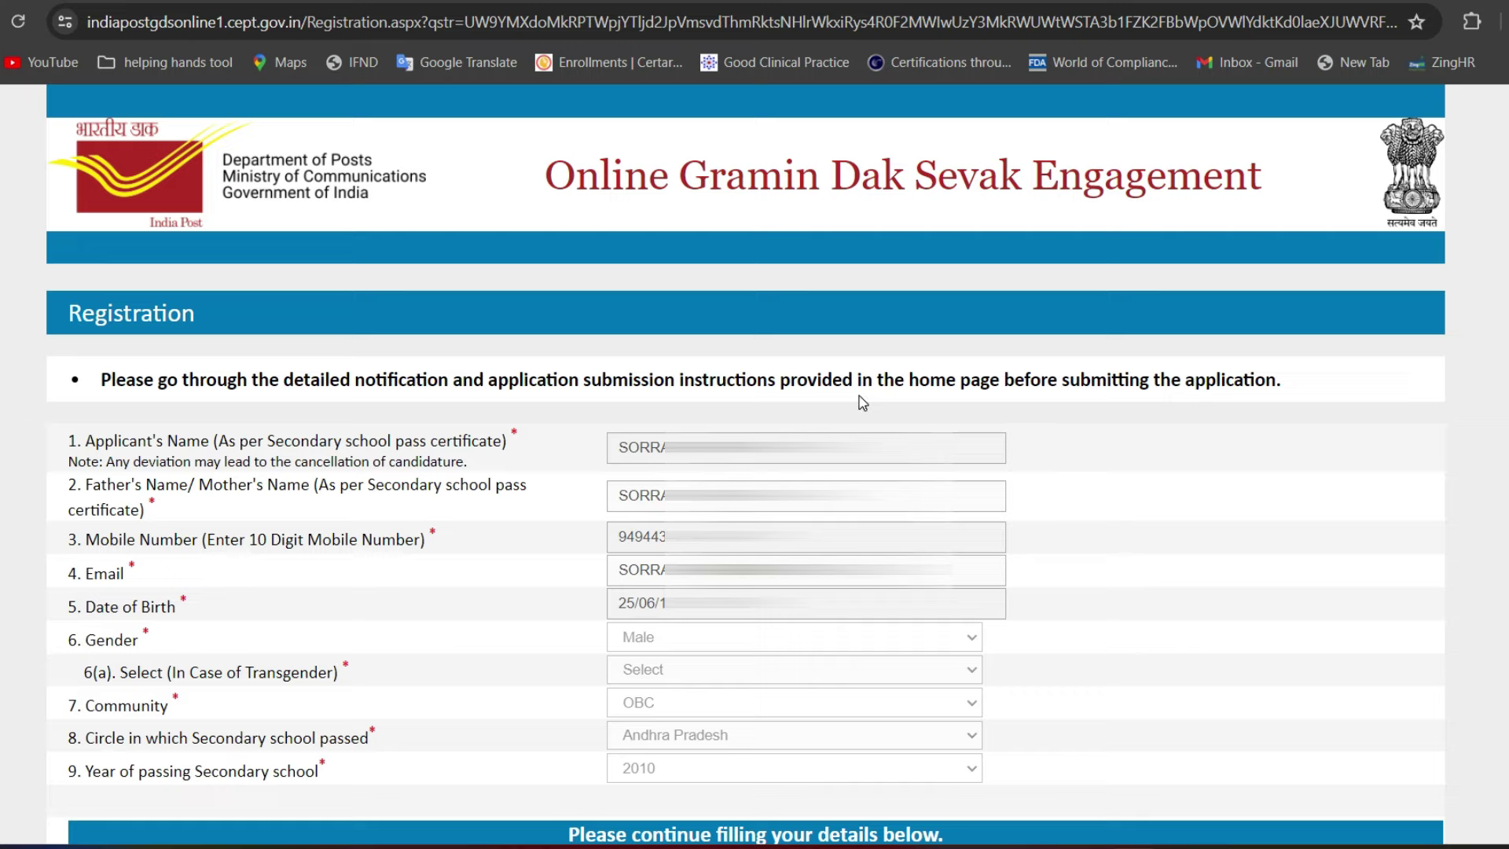
pyautogui.scroll(-3, 864, 403)
pyautogui.scroll(-4, 864, 404)
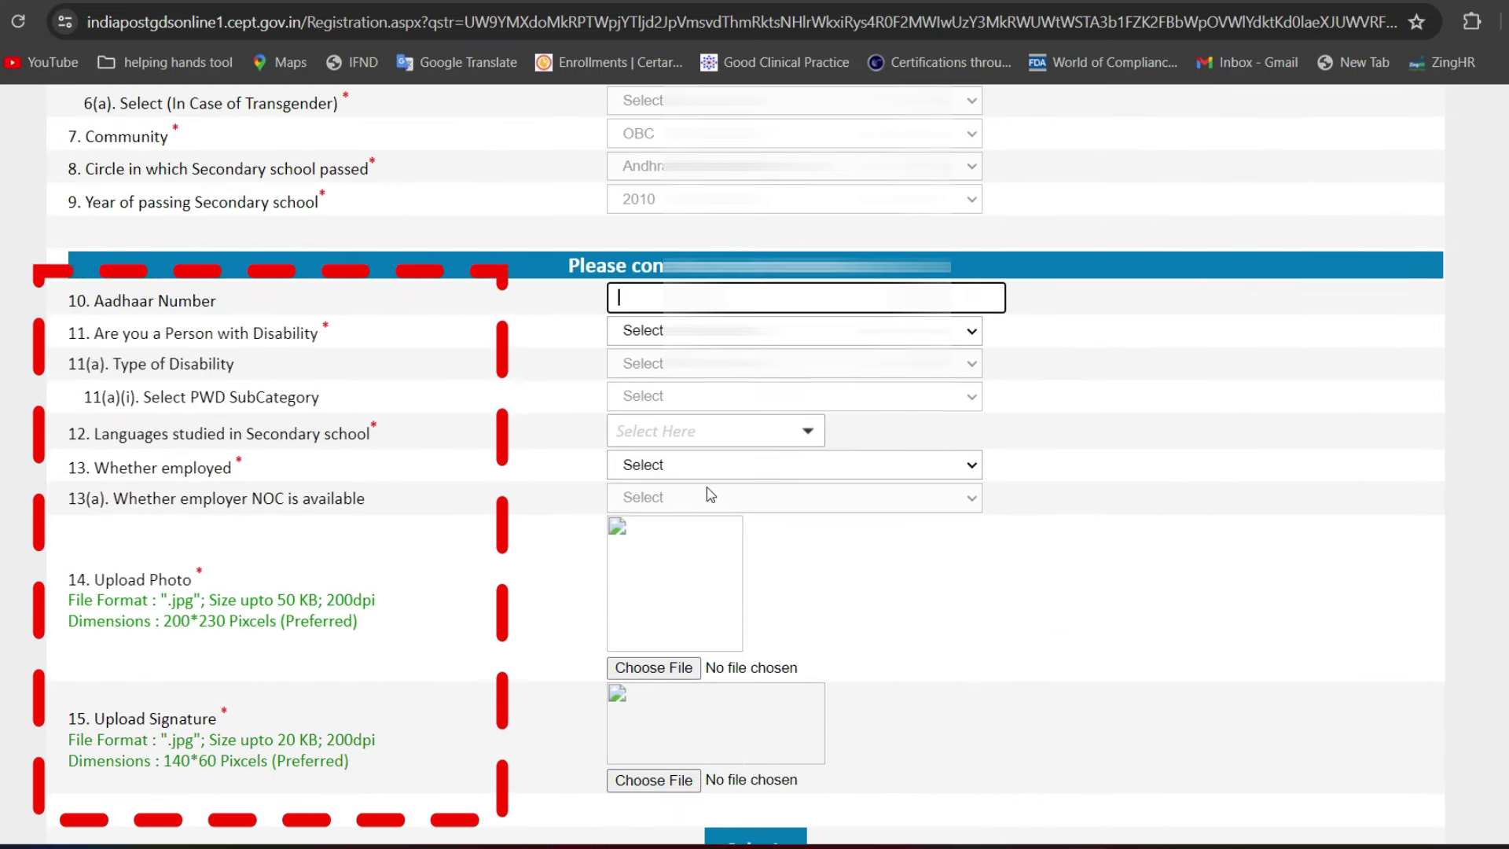
pyautogui.write('434')
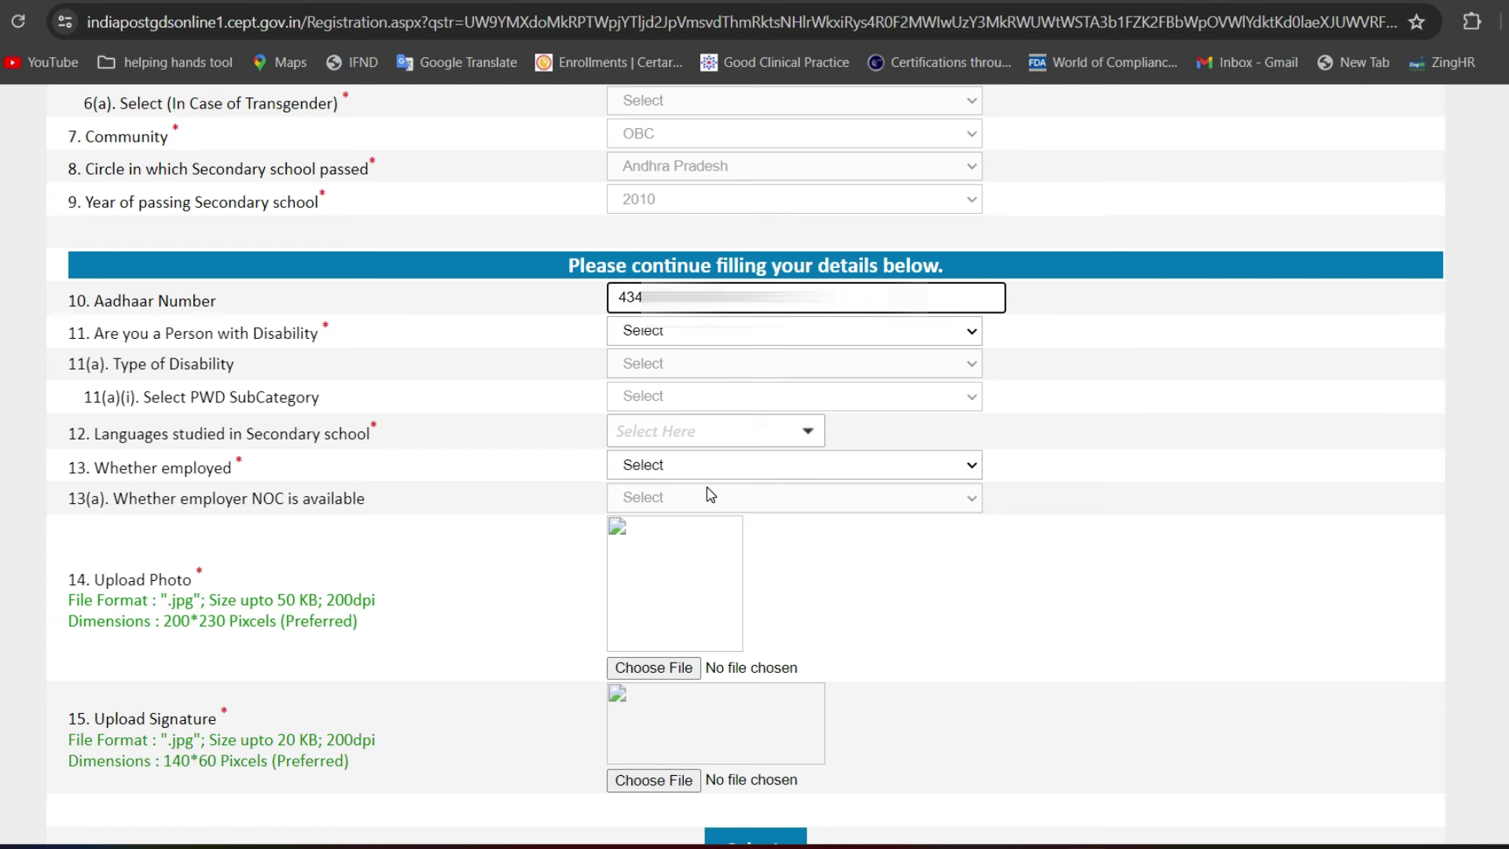
# Step: Set Disability to No, Languages to English and Whether employed to No
pyautogui.click(651, 334)
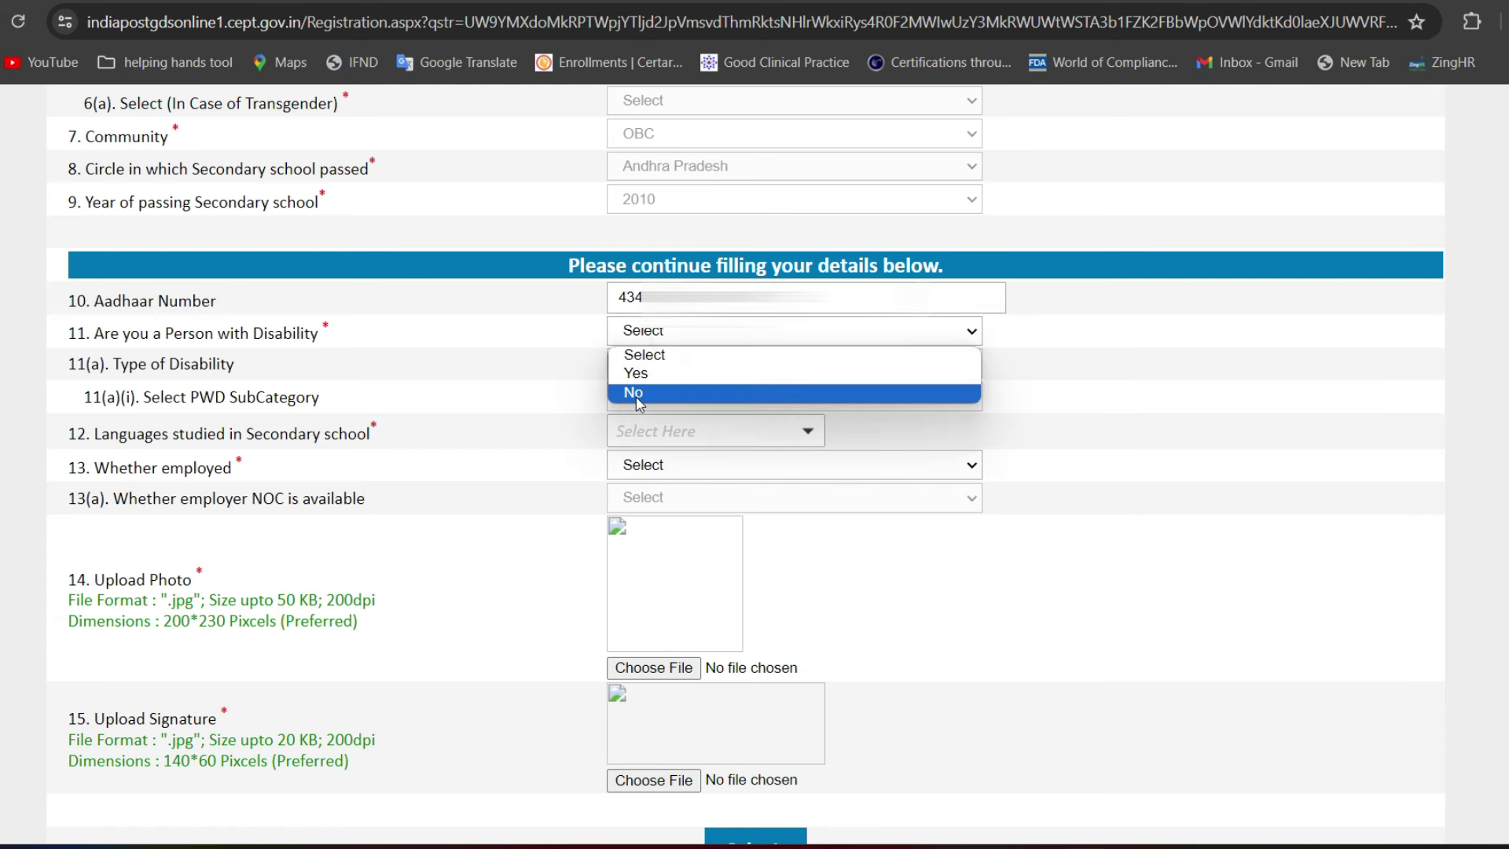
pyautogui.click(637, 393)
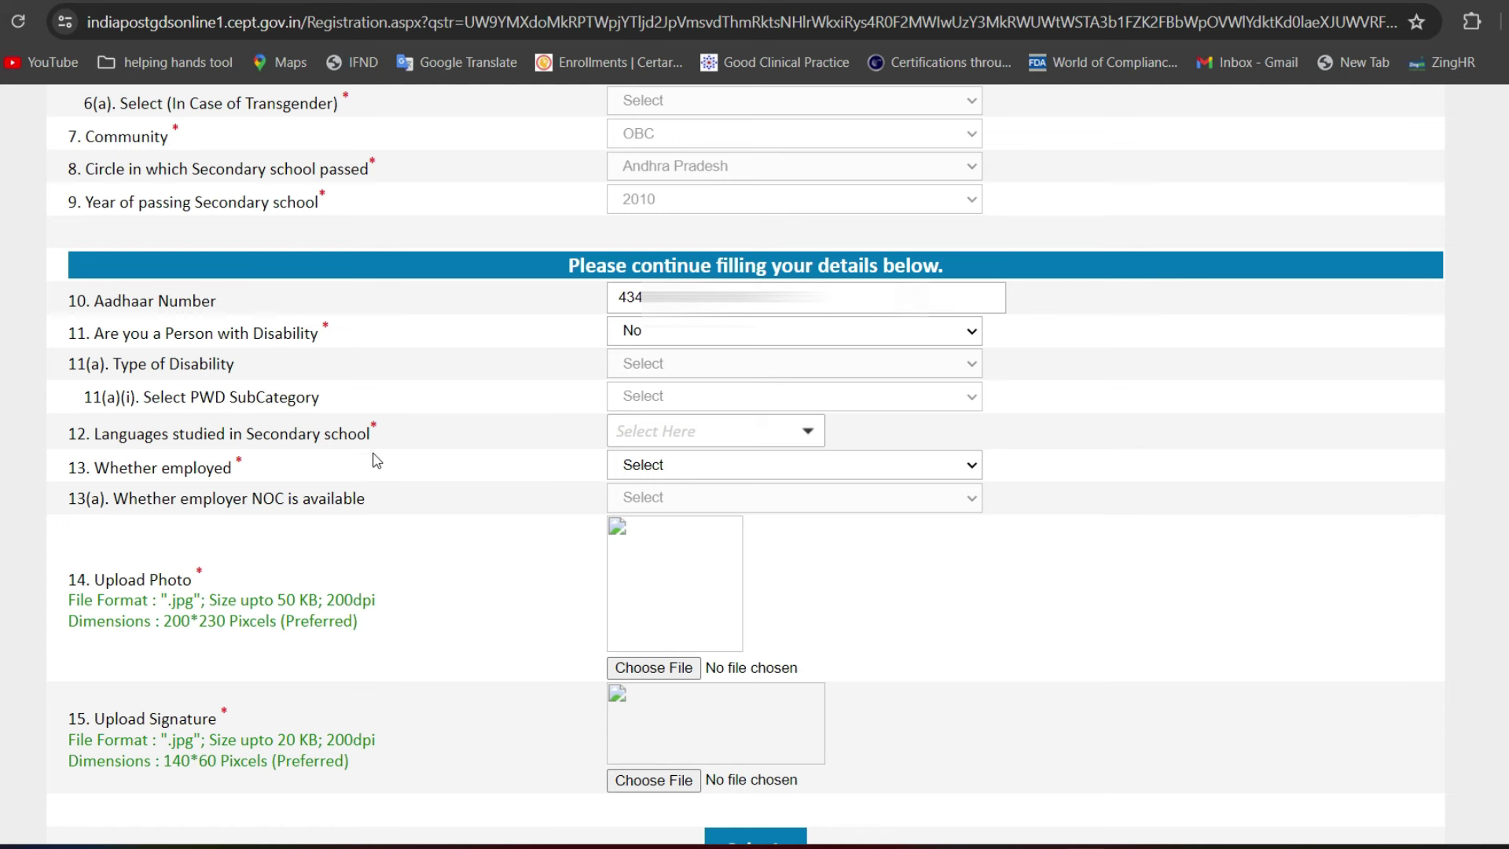
pyautogui.click(808, 432)
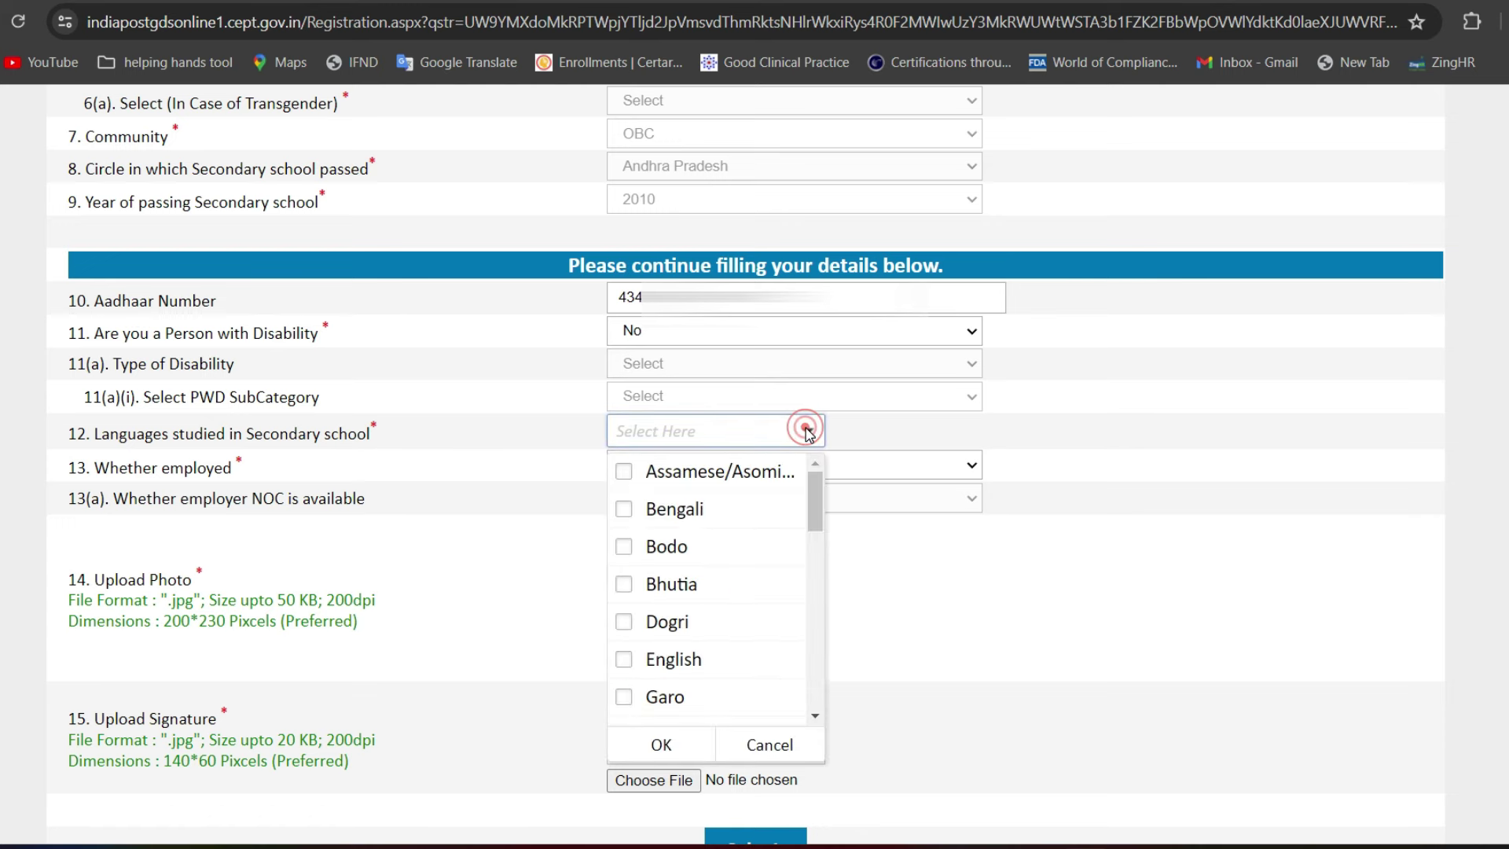
pyautogui.click(670, 662)
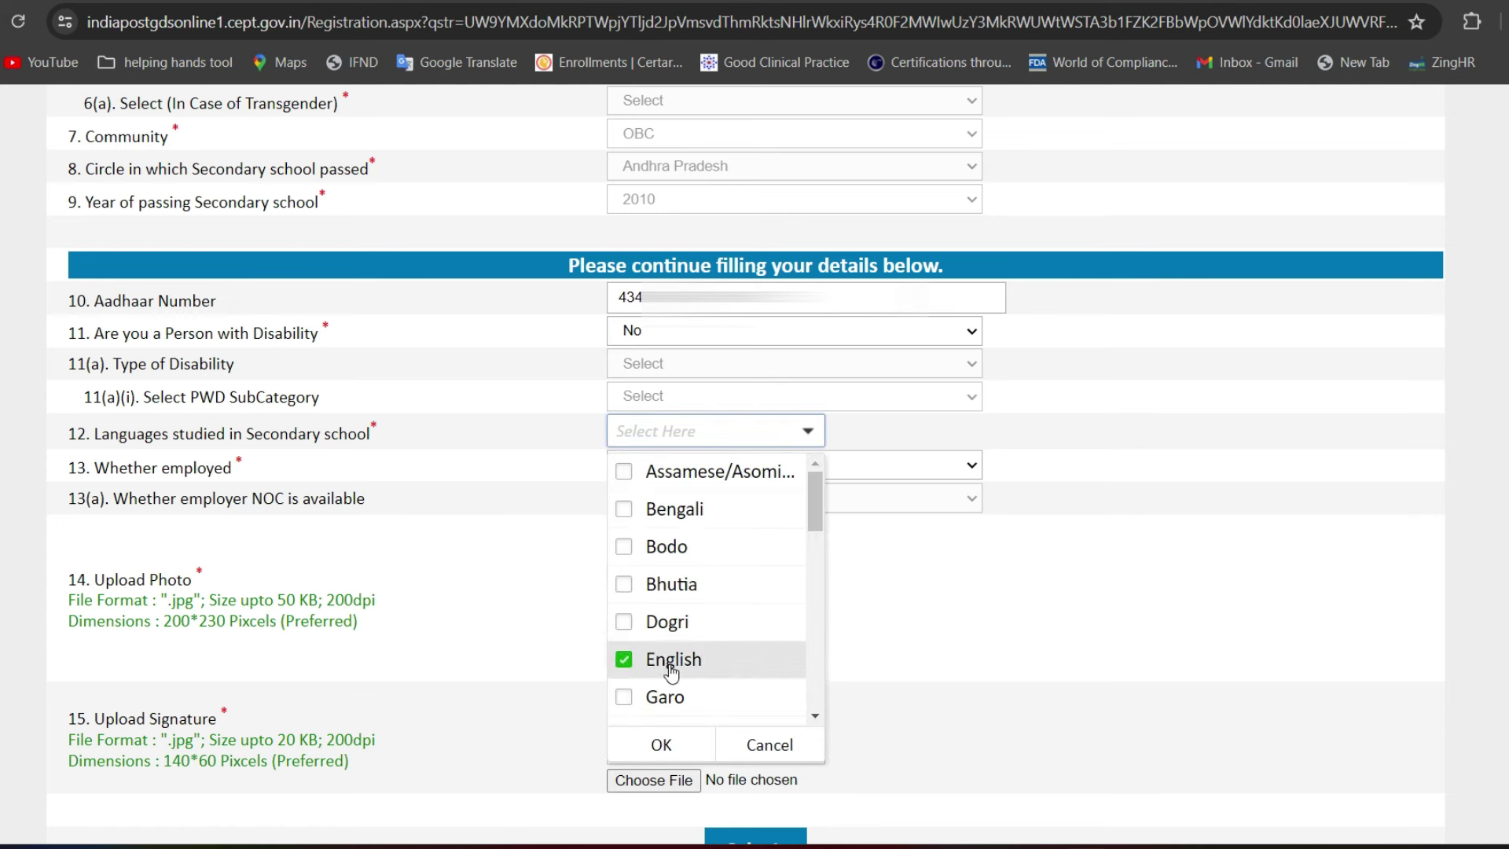
pyautogui.click(670, 751)
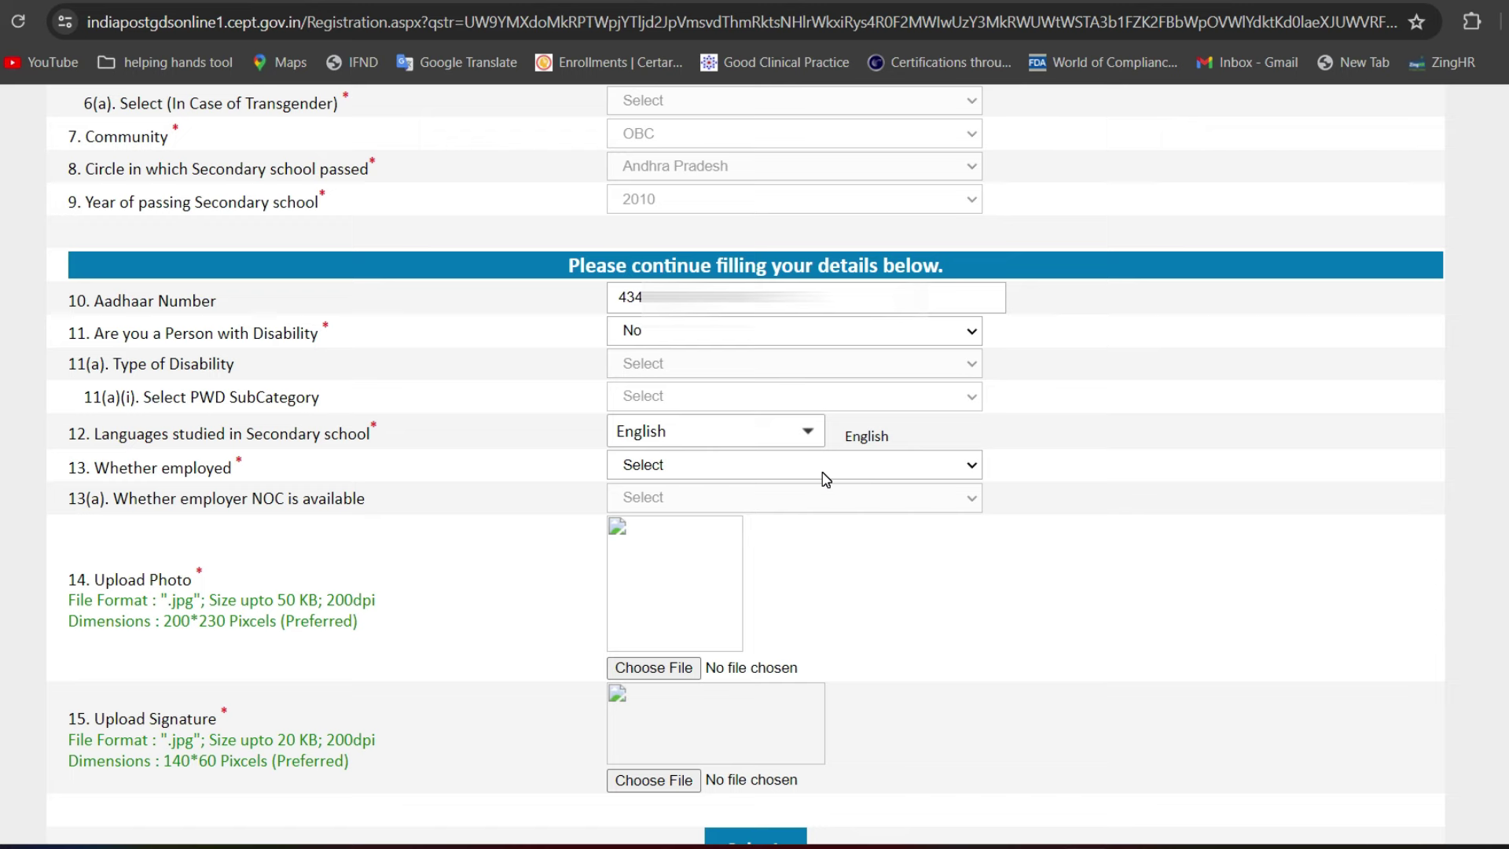
pyautogui.click(825, 476)
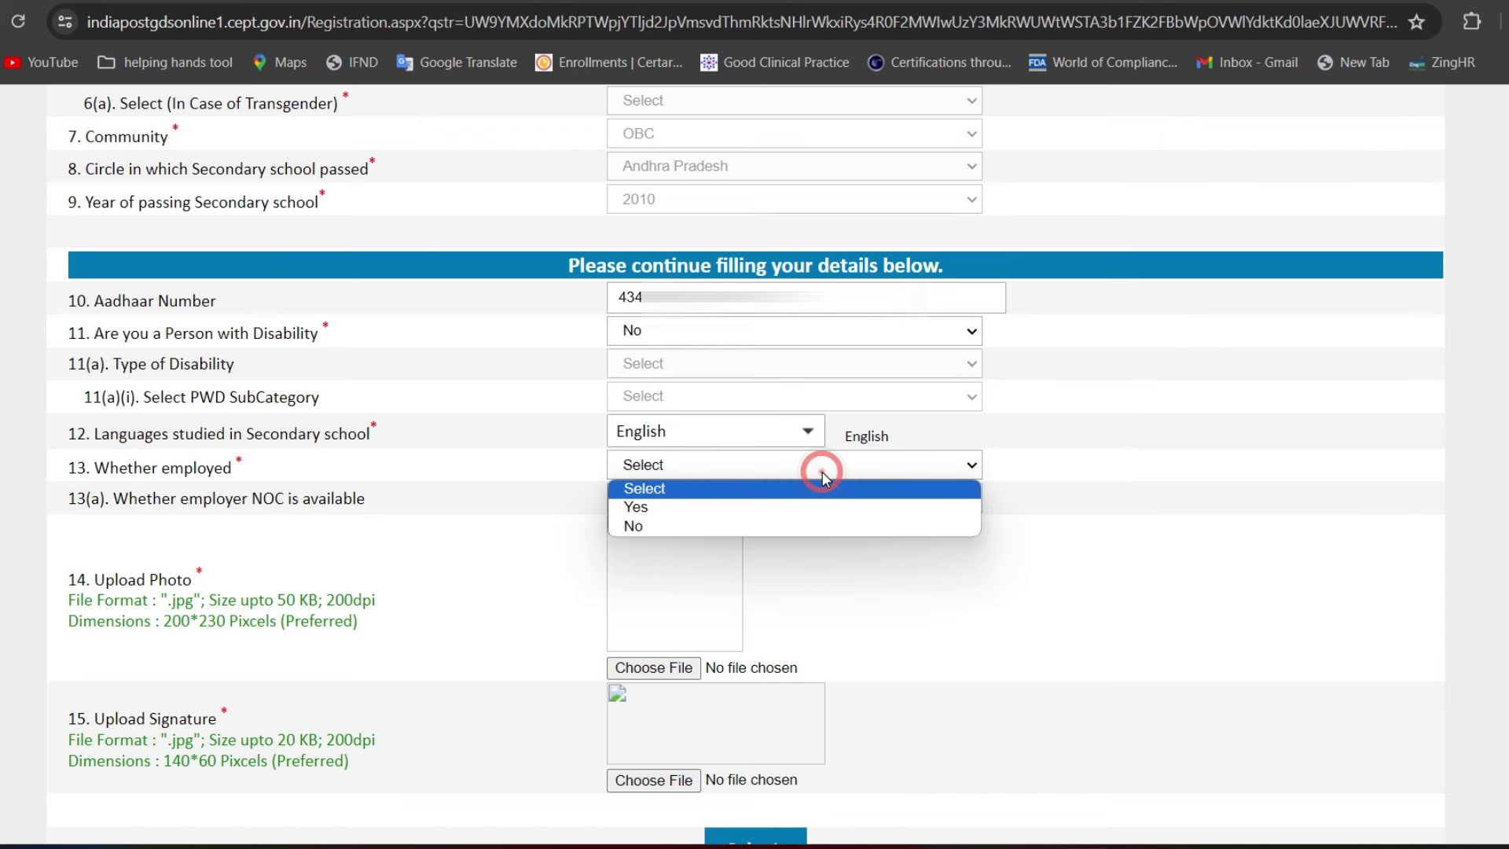
pyautogui.scroll(1, 755, 519)
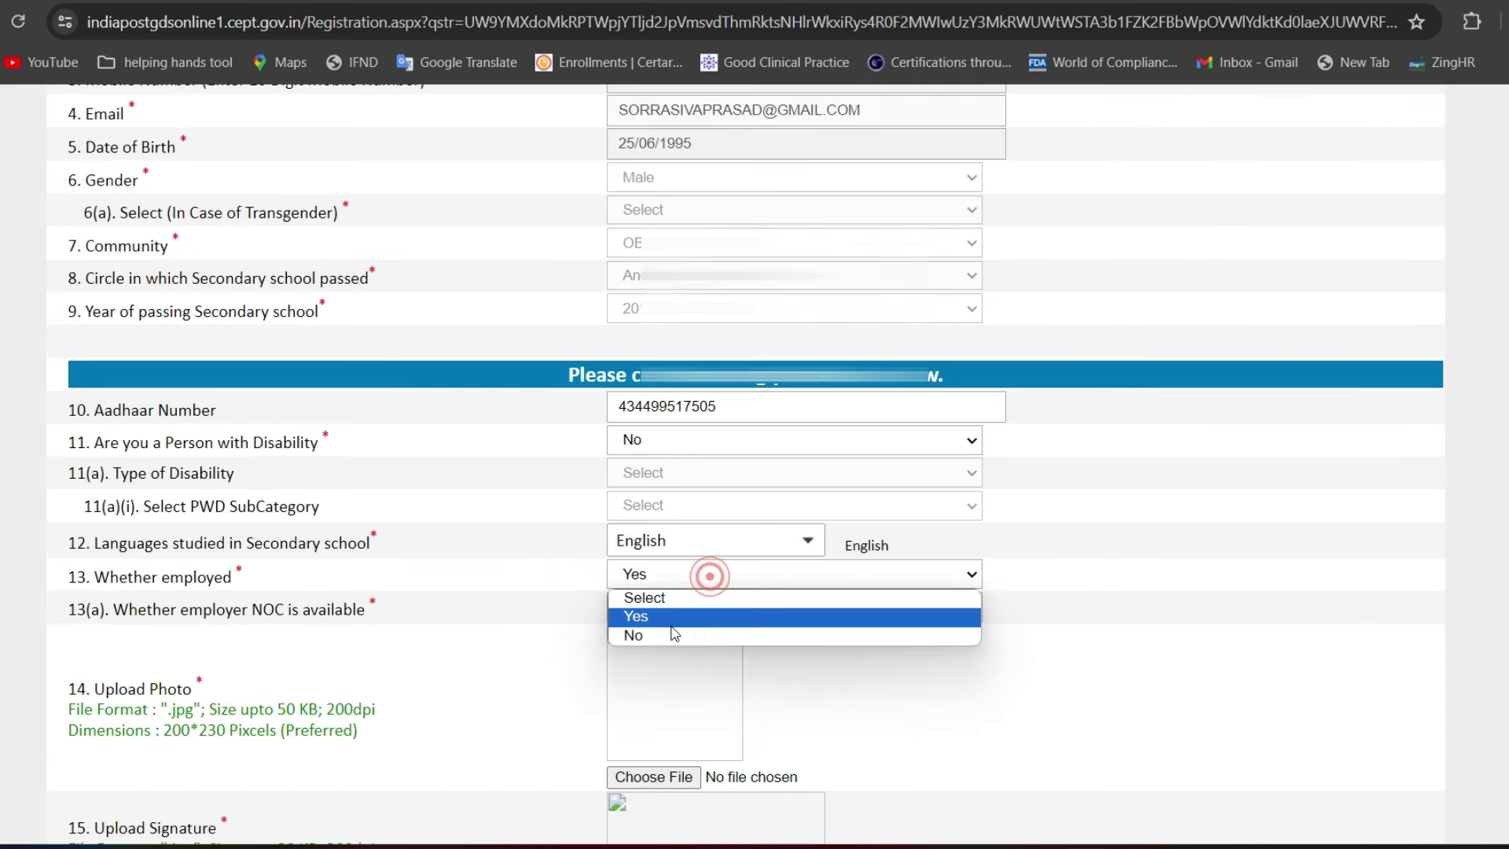
pyautogui.click(662, 637)
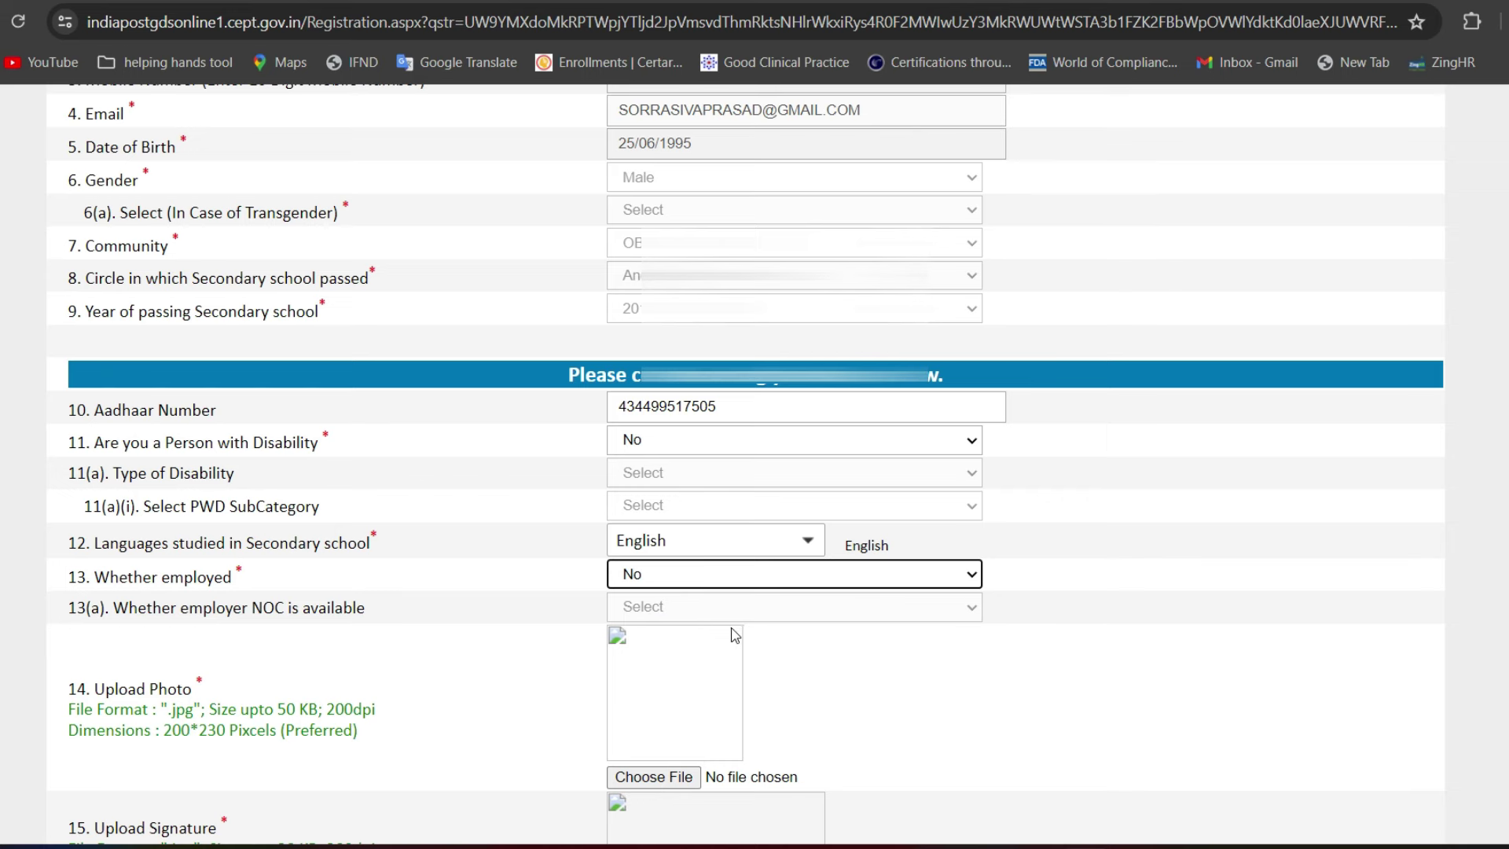
pyautogui.scroll(-1, 797, 648)
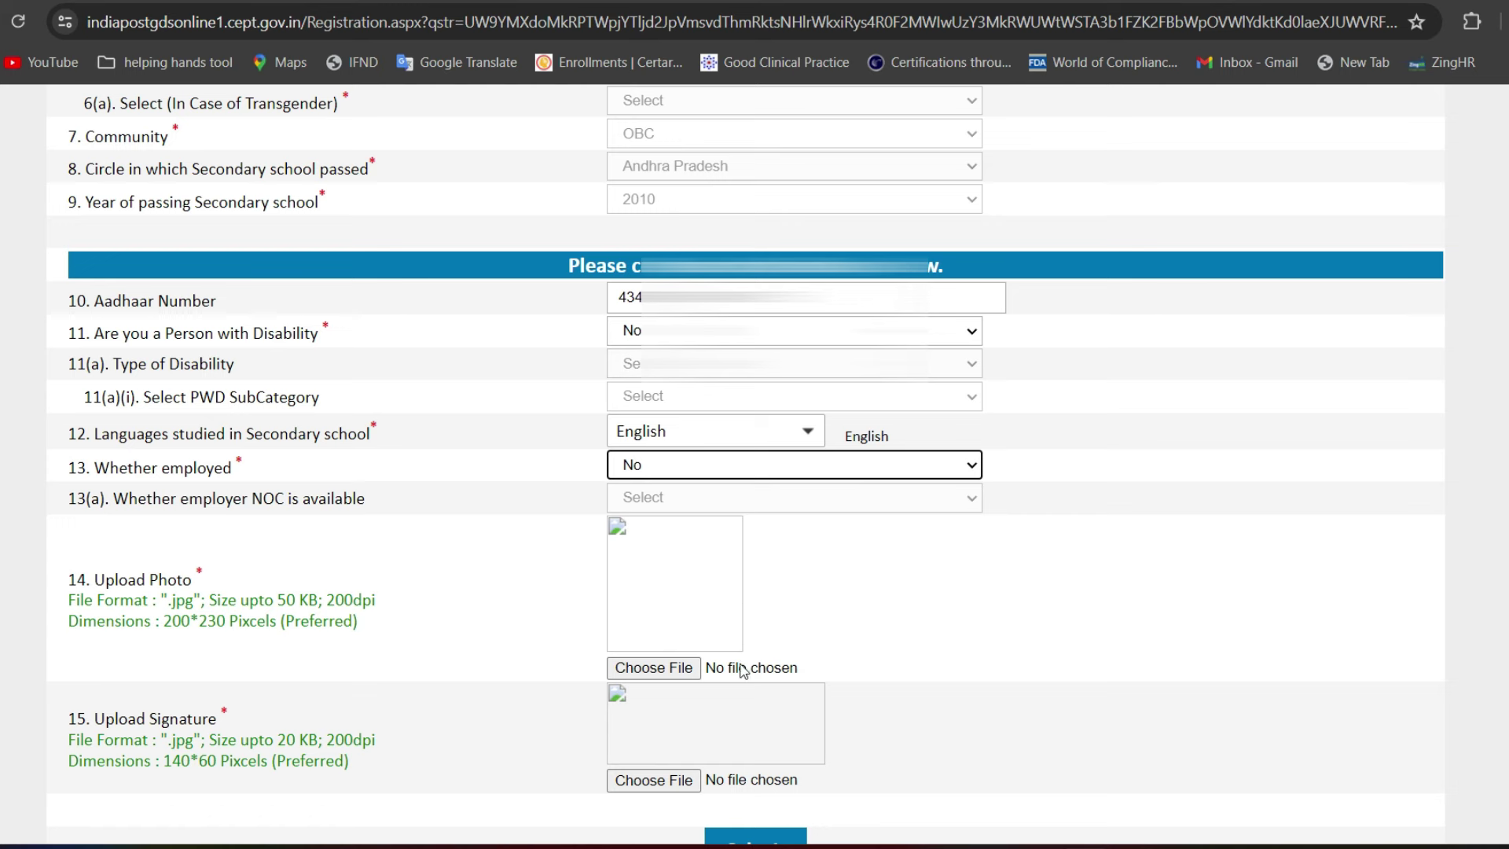
# Step: Upload the applicant's photo file under Upload Photo
pyautogui.click(655, 669)
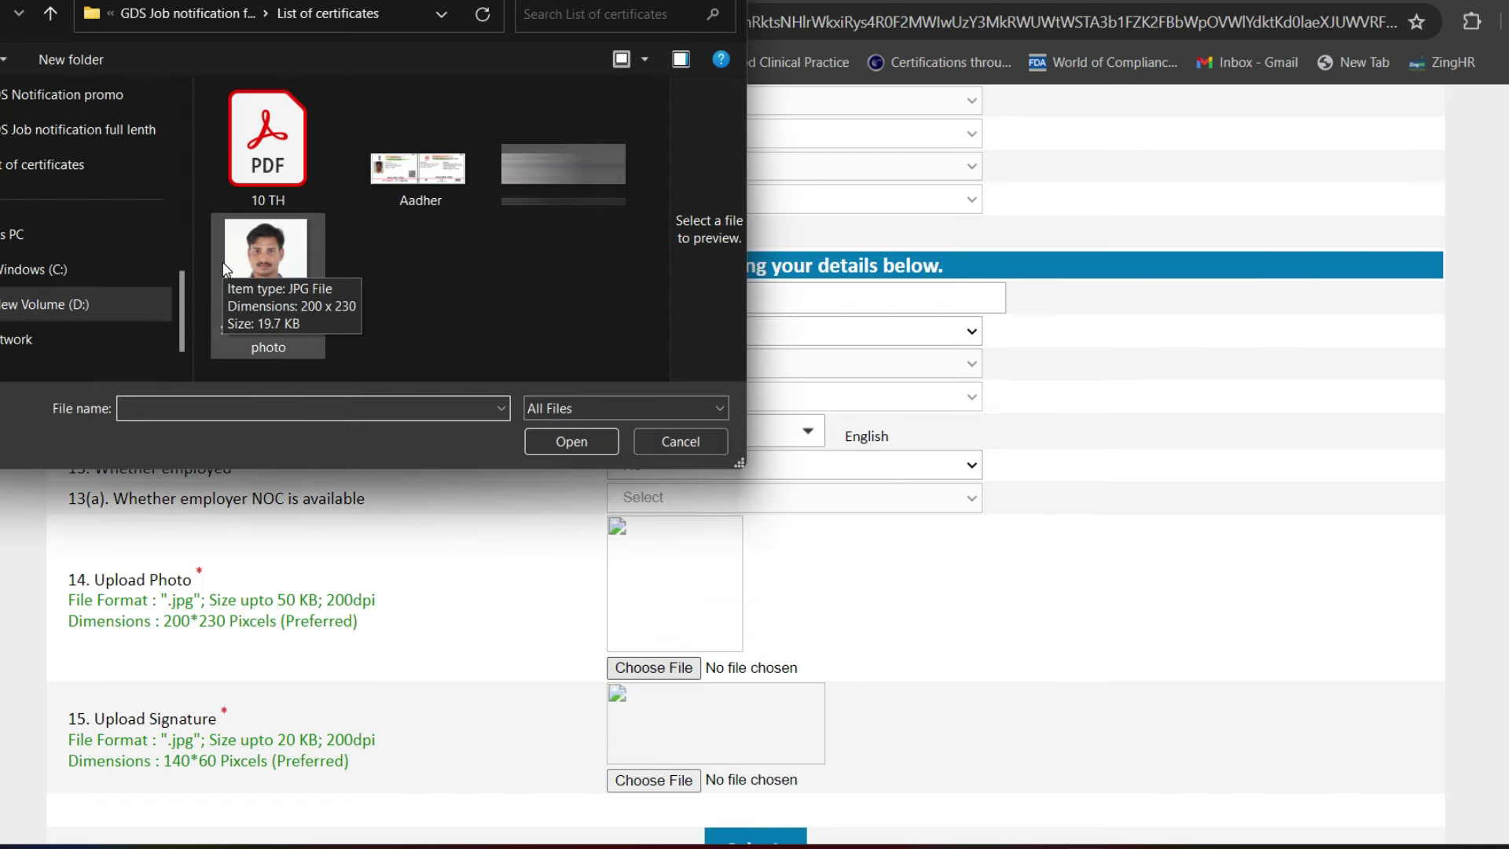
pyautogui.click(267, 260)
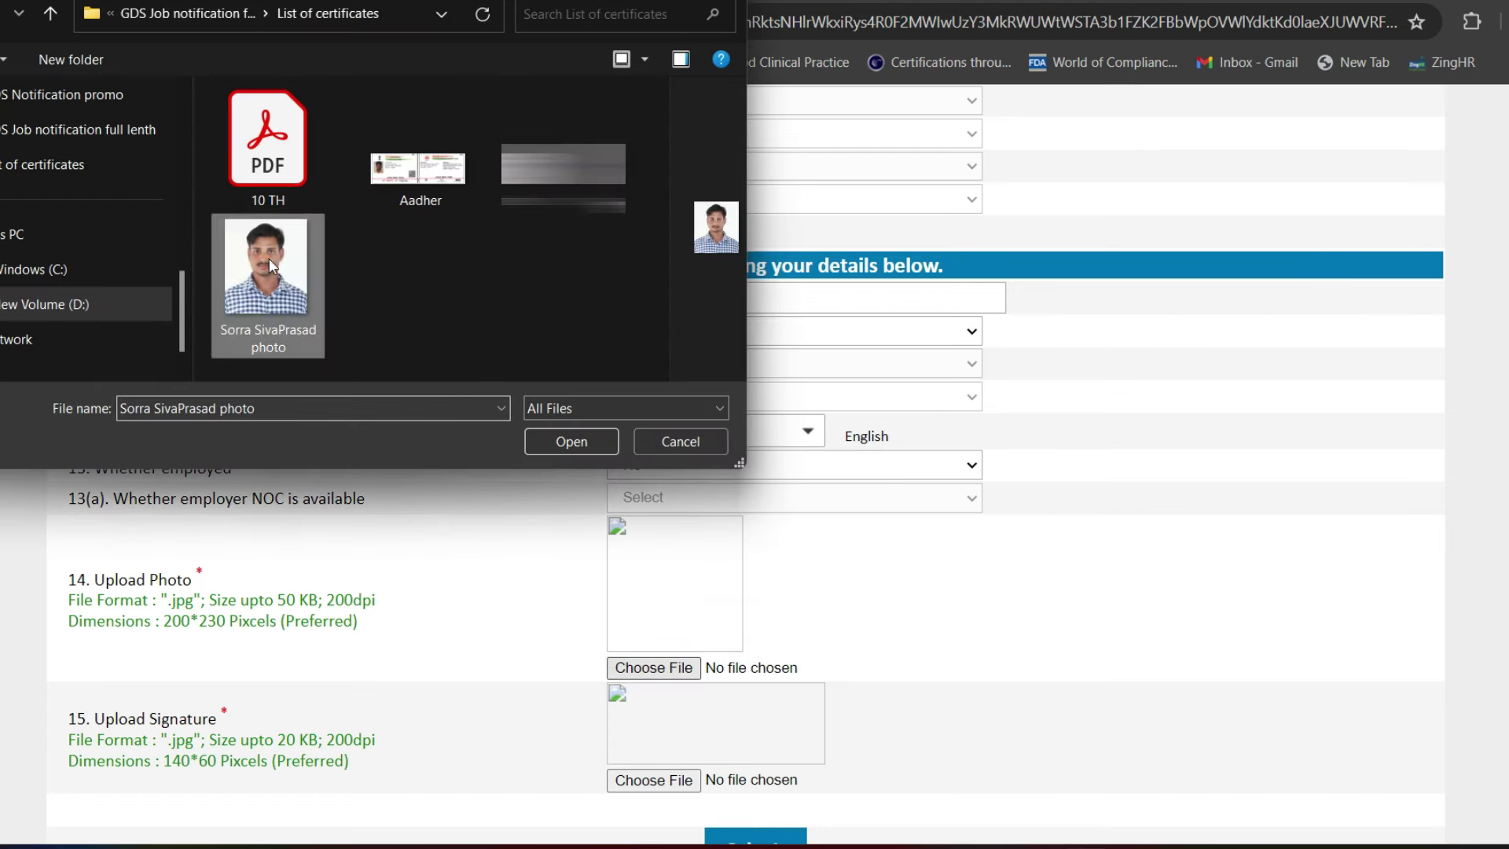
pyautogui.click(568, 439)
pyautogui.scroll(-1, 978, 621)
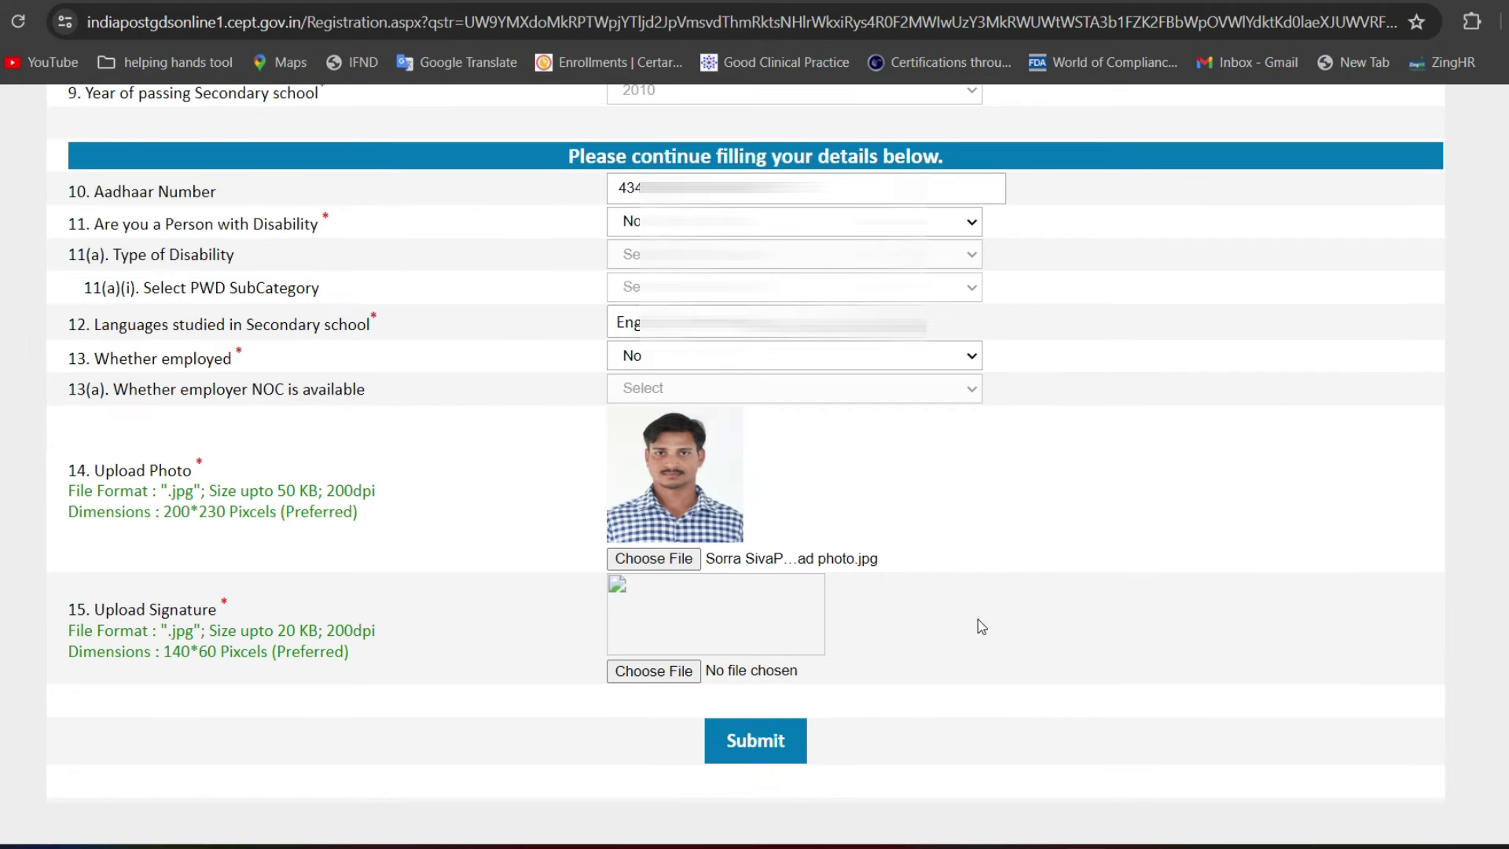
# Step: Upload Signature.jpg under Upload Signature
pyautogui.click(663, 673)
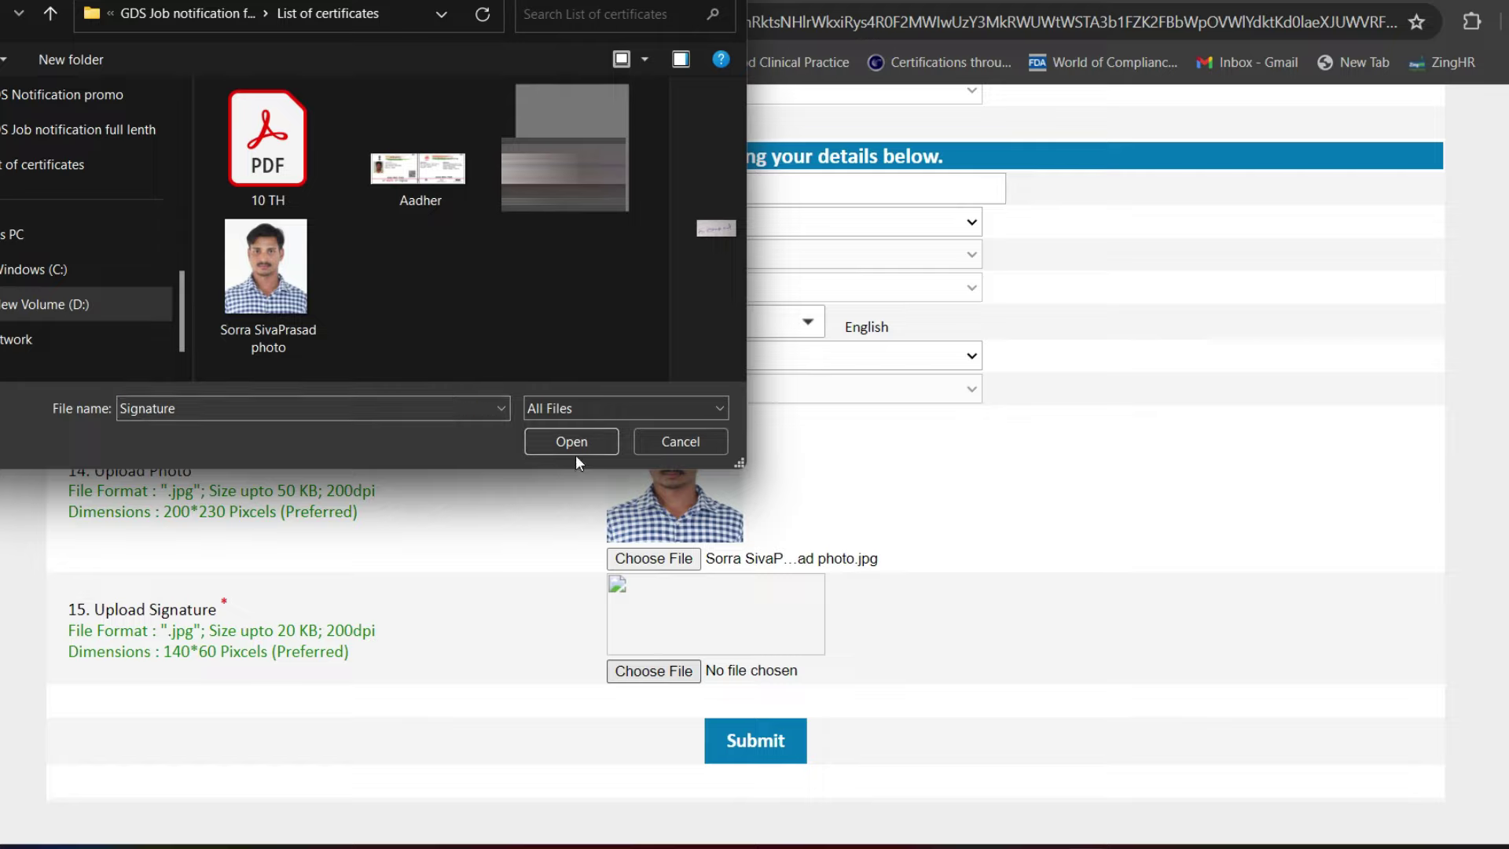
pyautogui.click(568, 443)
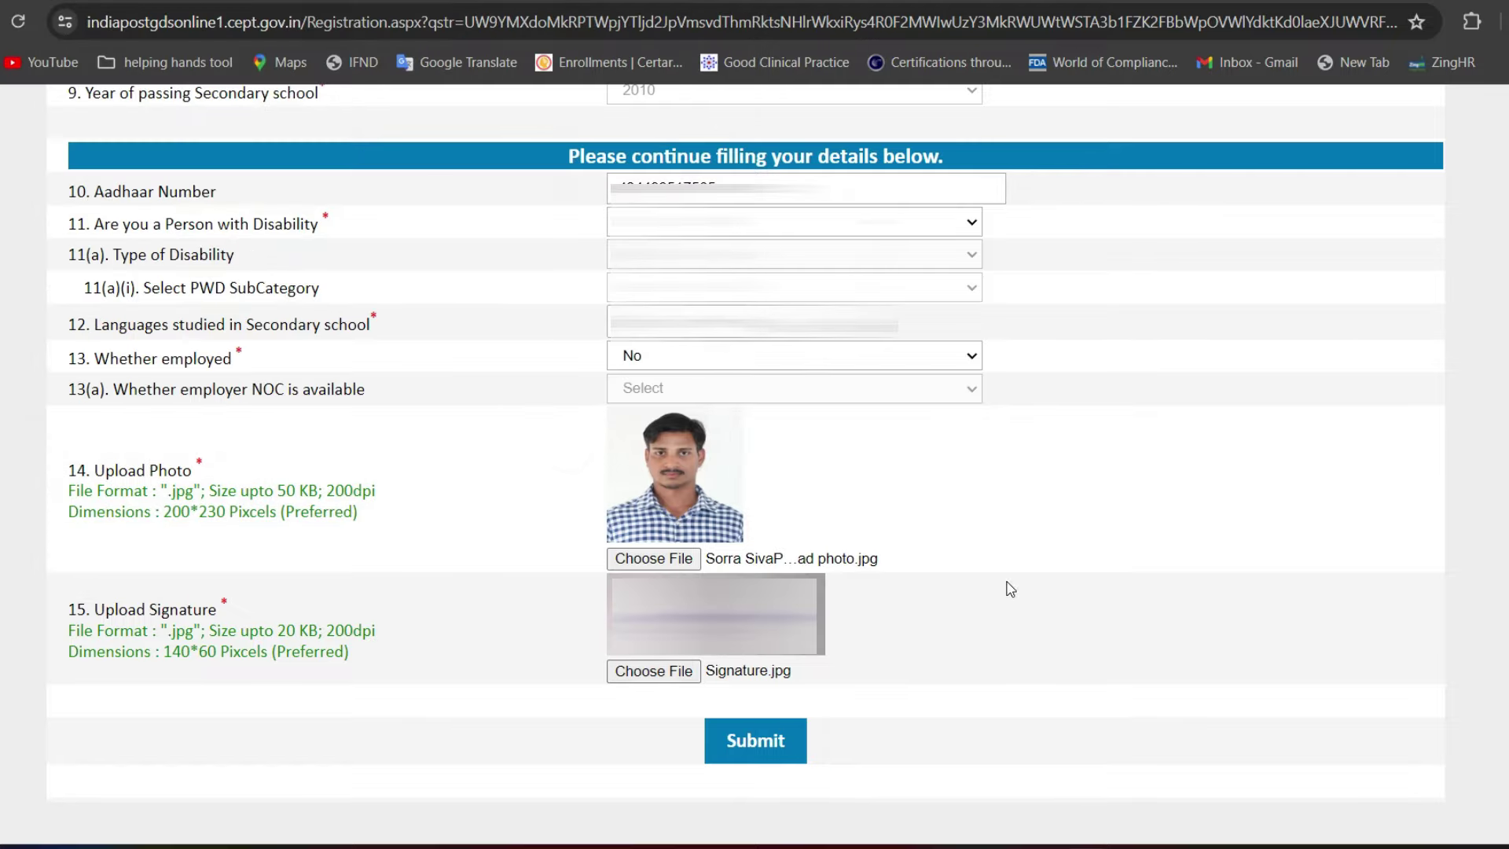
pyautogui.scroll(7, 1010, 590)
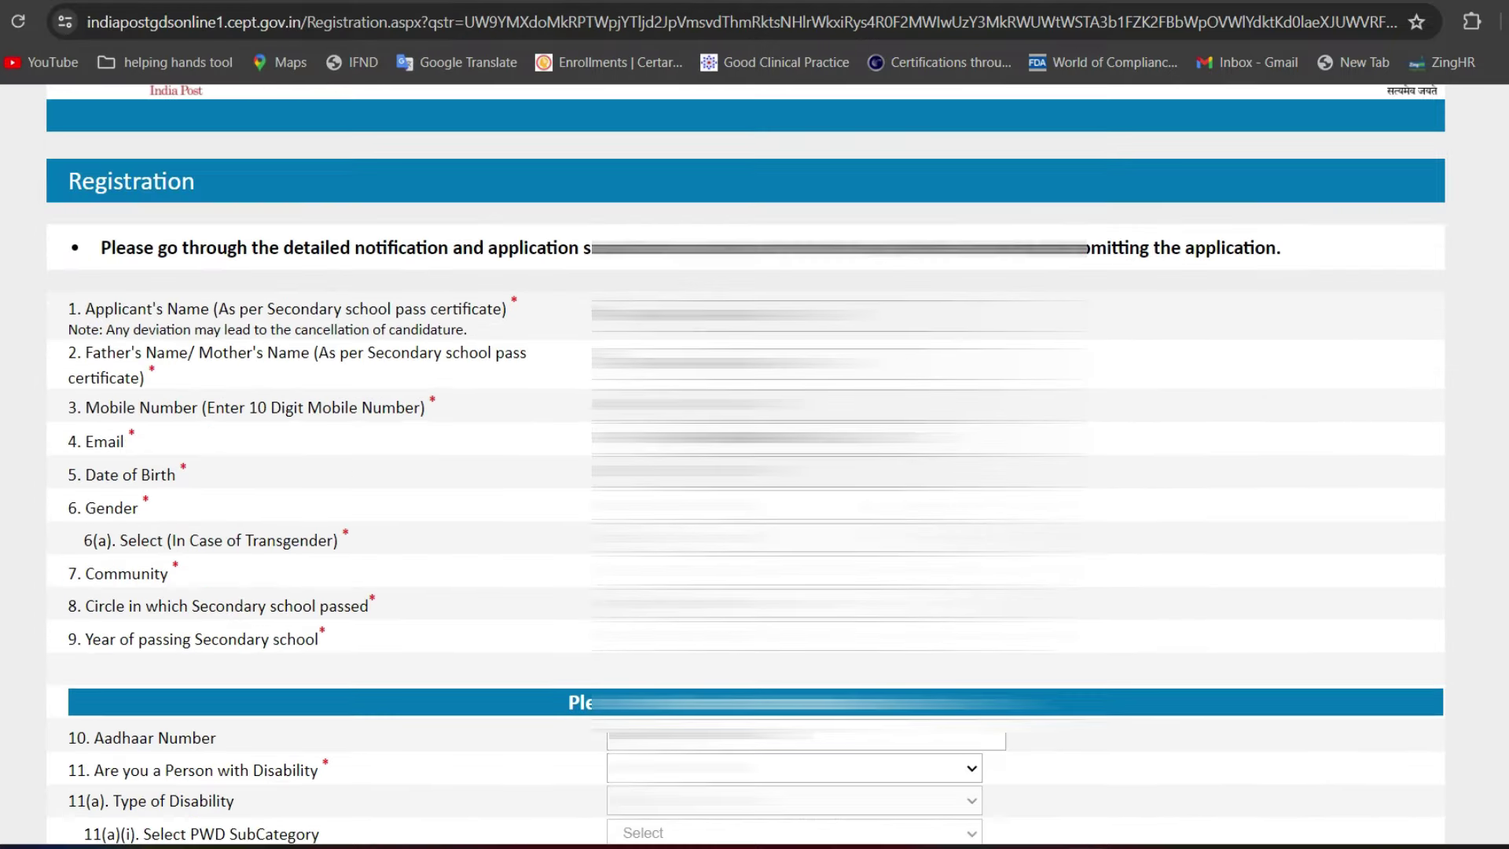
pyautogui.scroll(-7, 845, 507)
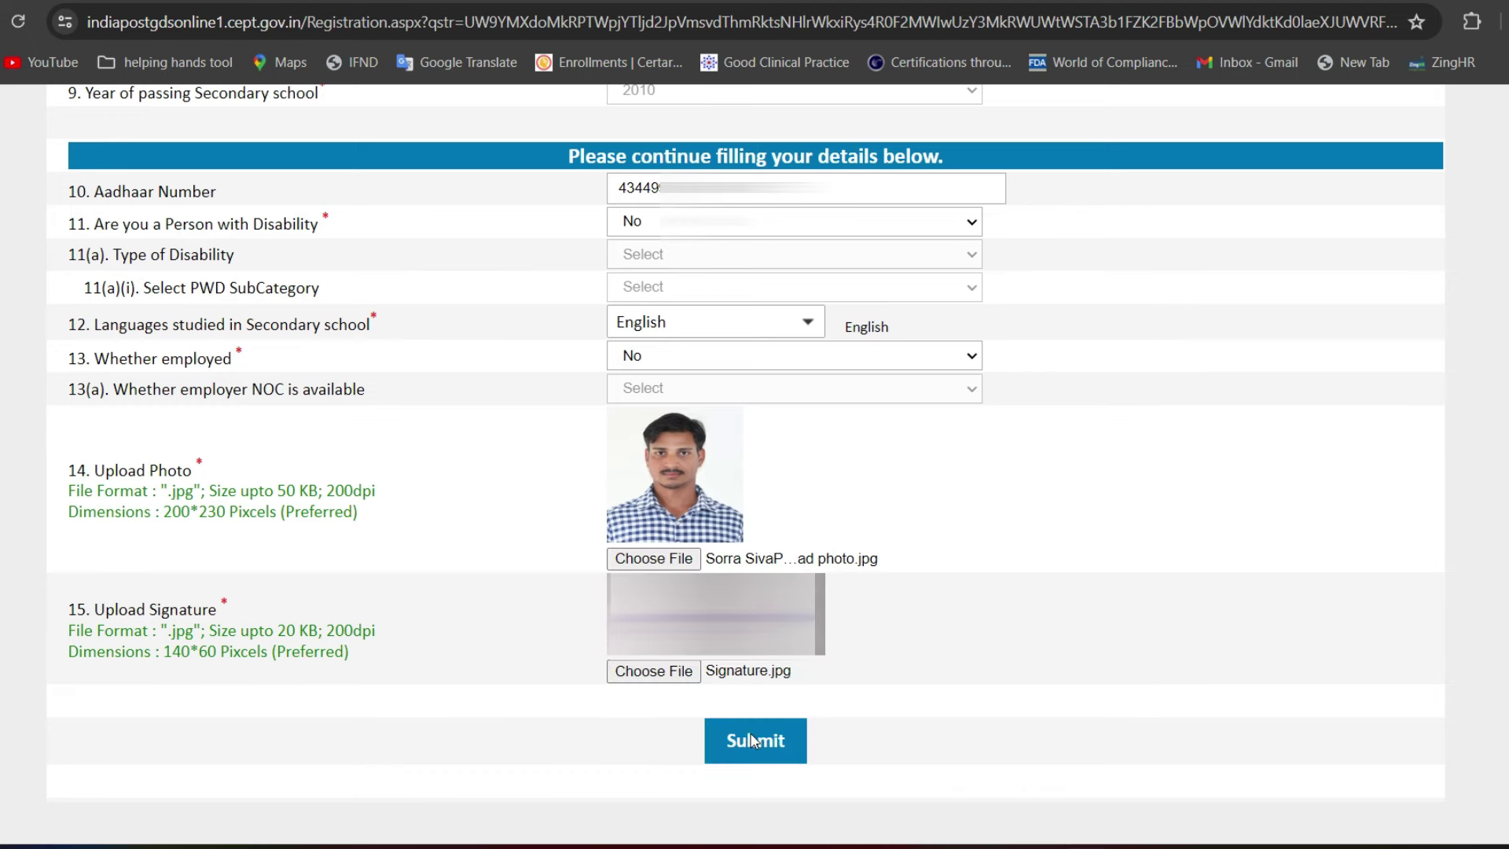
# Step: Submit the registration with the duplicate-registration declaration ticked, then continue on to the application
pyautogui.click(752, 743)
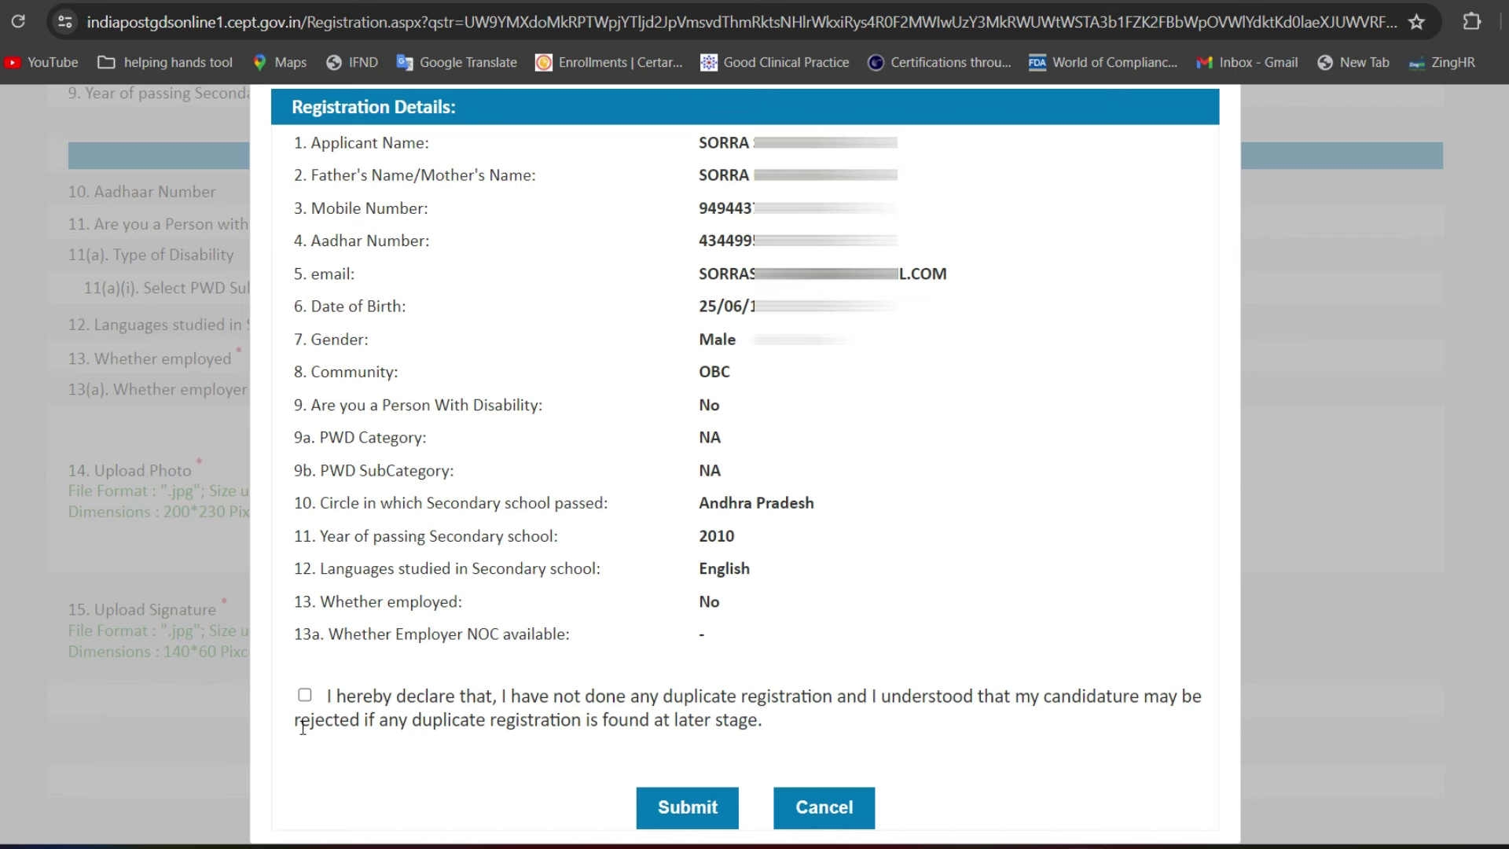
pyautogui.click(305, 695)
pyautogui.click(679, 810)
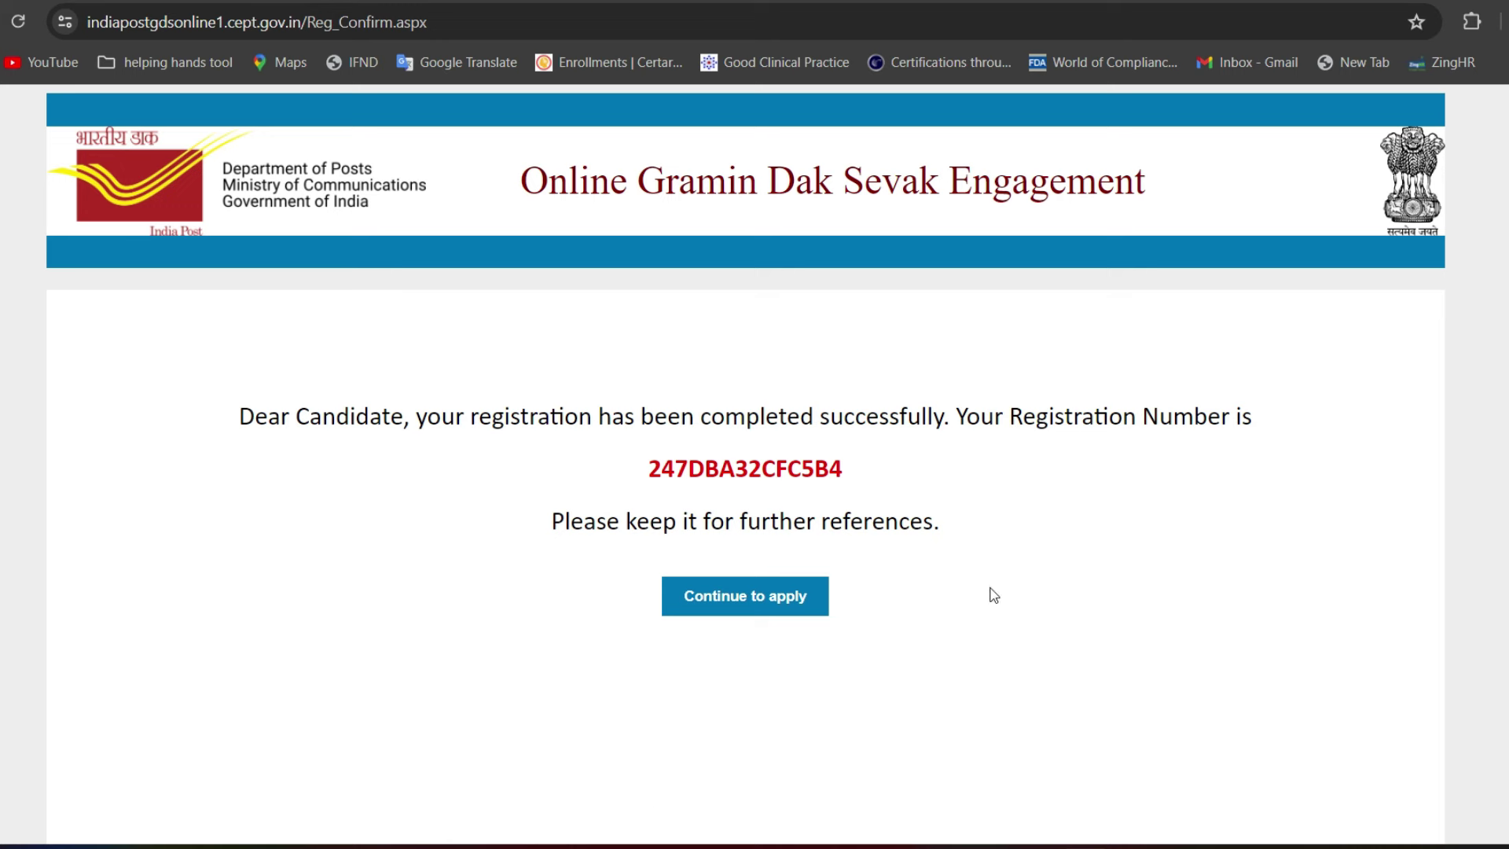
pyautogui.click(753, 603)
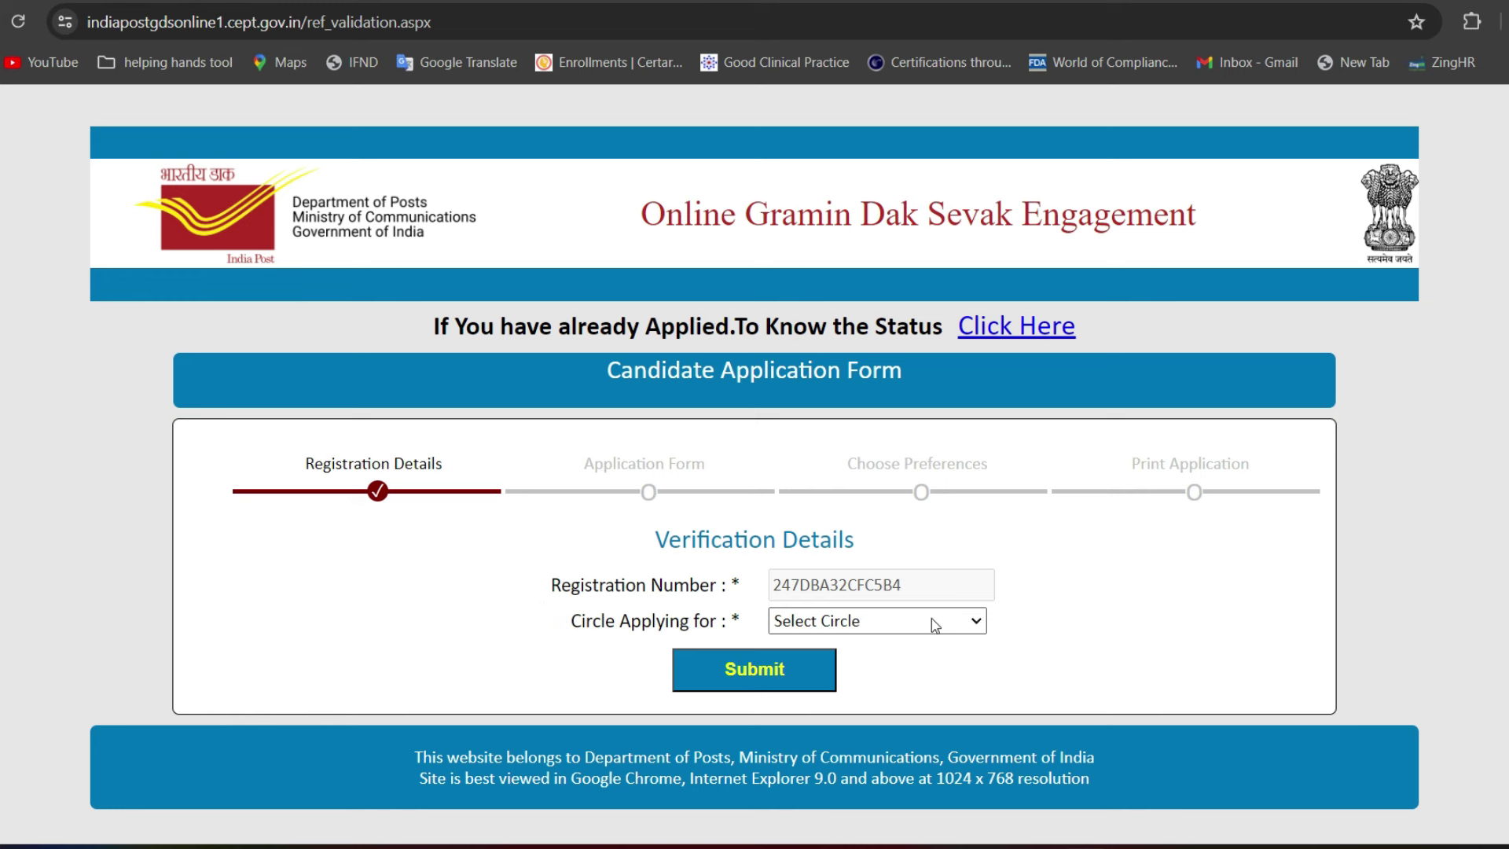
# Step: Select Andhra Pradesh as the circle applying for and submit to request an OTP
pyautogui.click(976, 624)
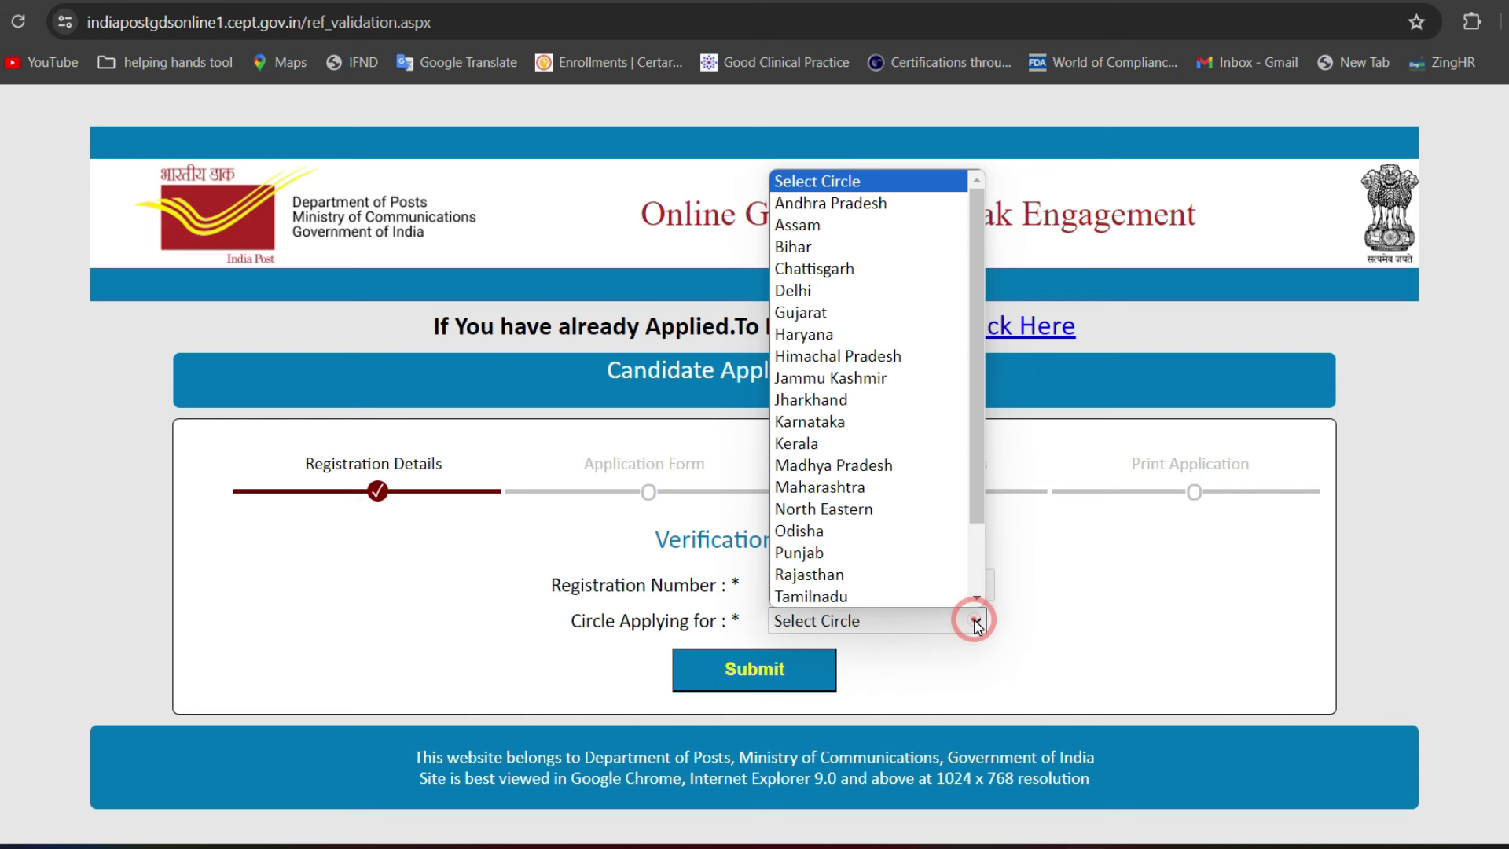
pyautogui.click(828, 206)
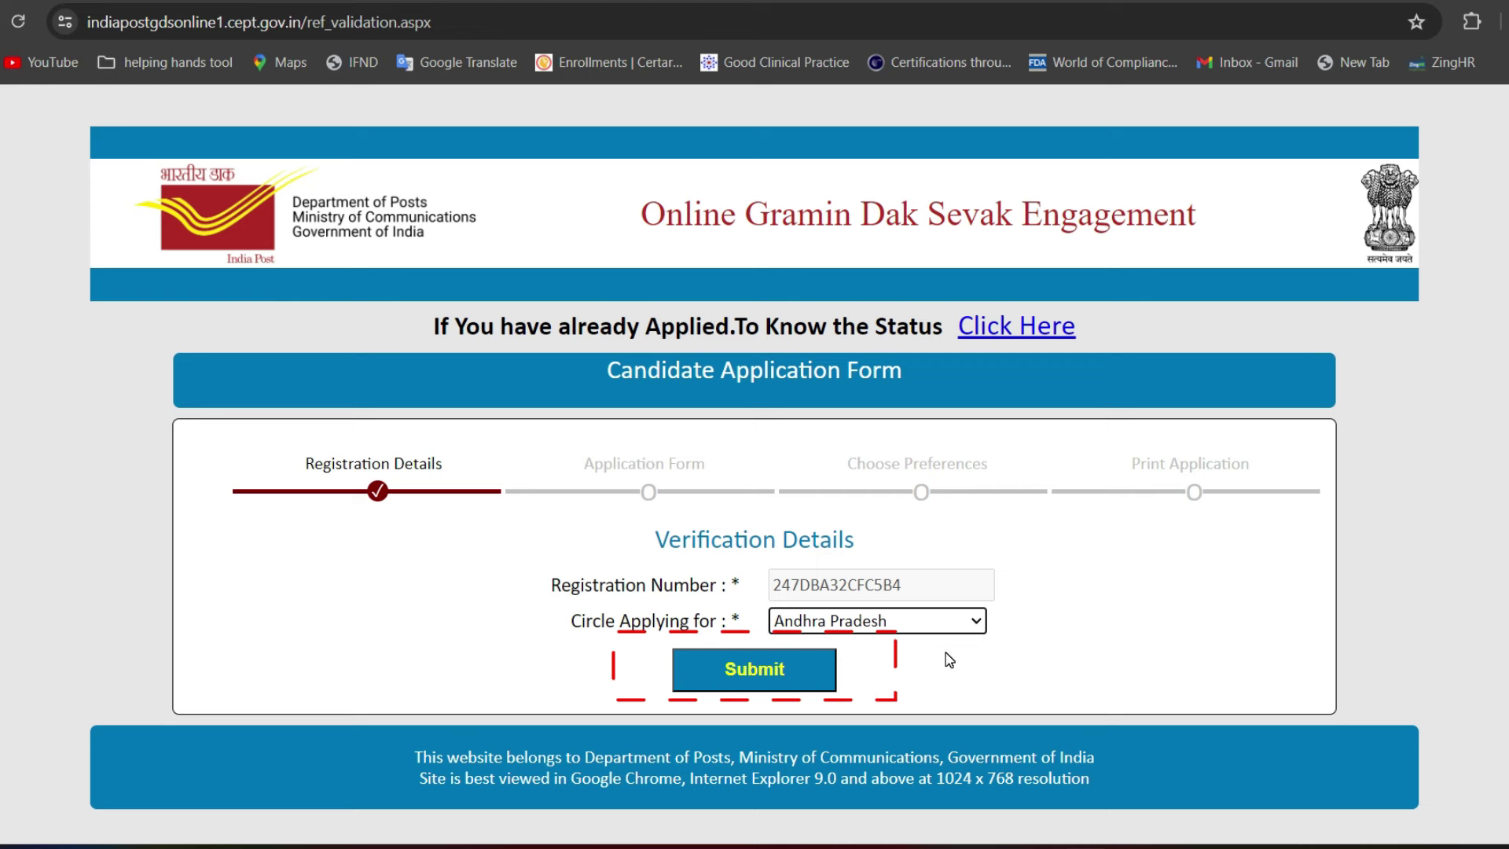
pyautogui.click(753, 670)
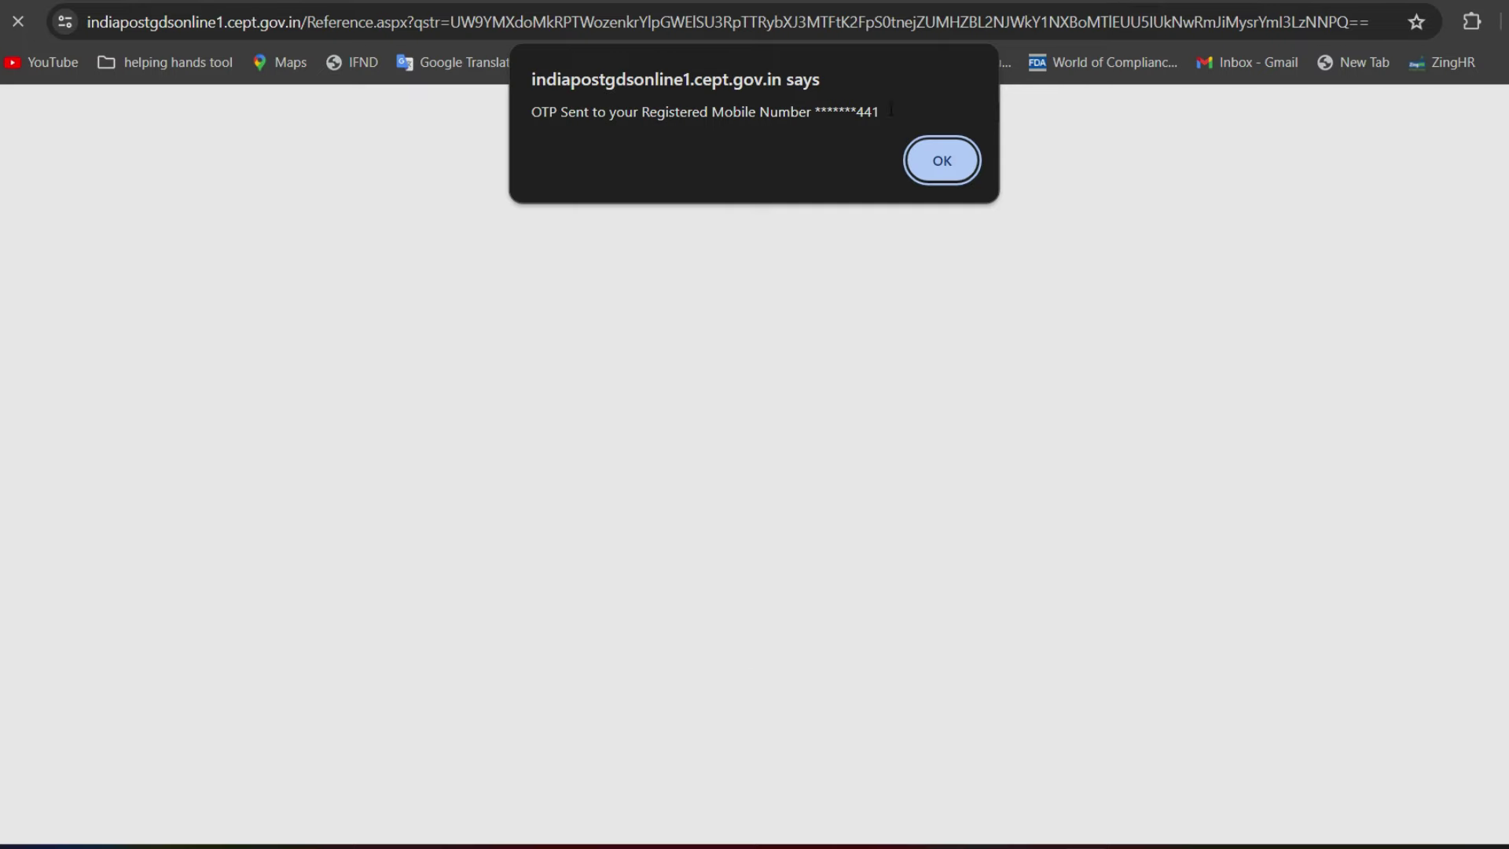
# Step: Enter the received OTP and captcha 3YVKQ, then proceed with Next
pyautogui.click(947, 168)
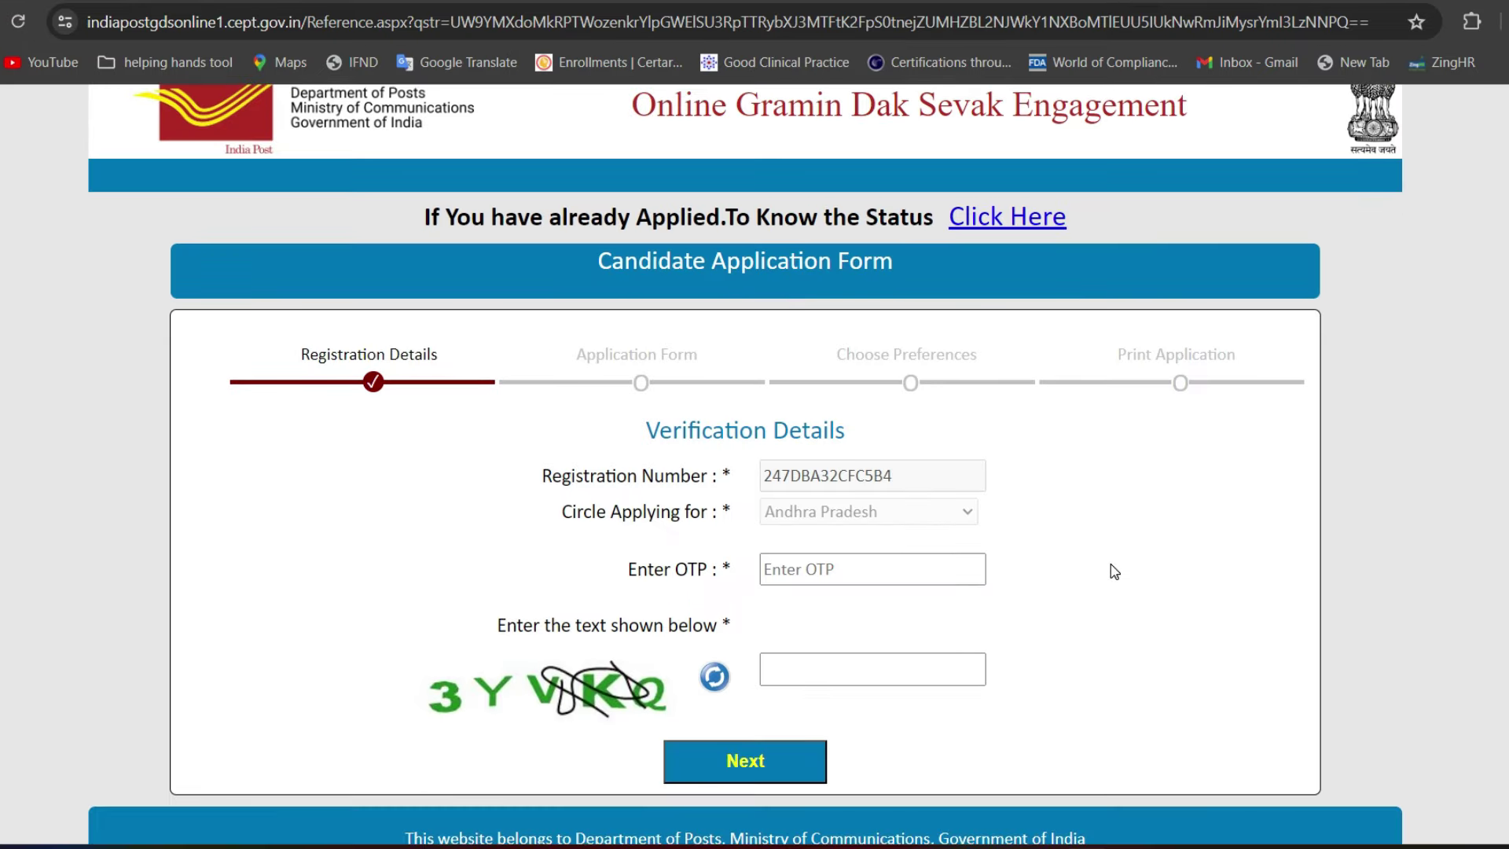
pyautogui.click(772, 569)
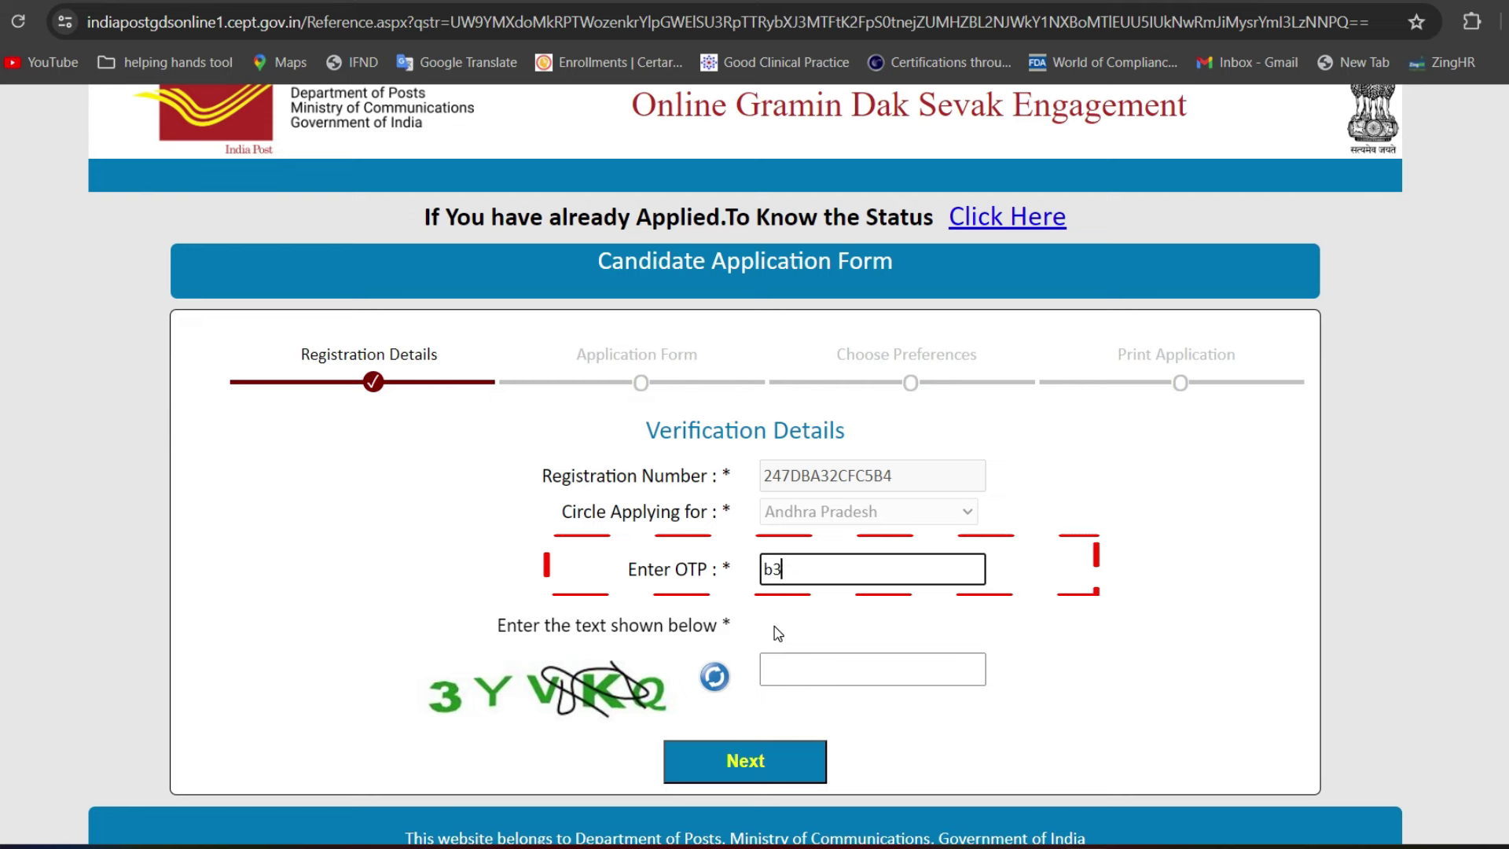
pyautogui.scroll(-1, 778, 634)
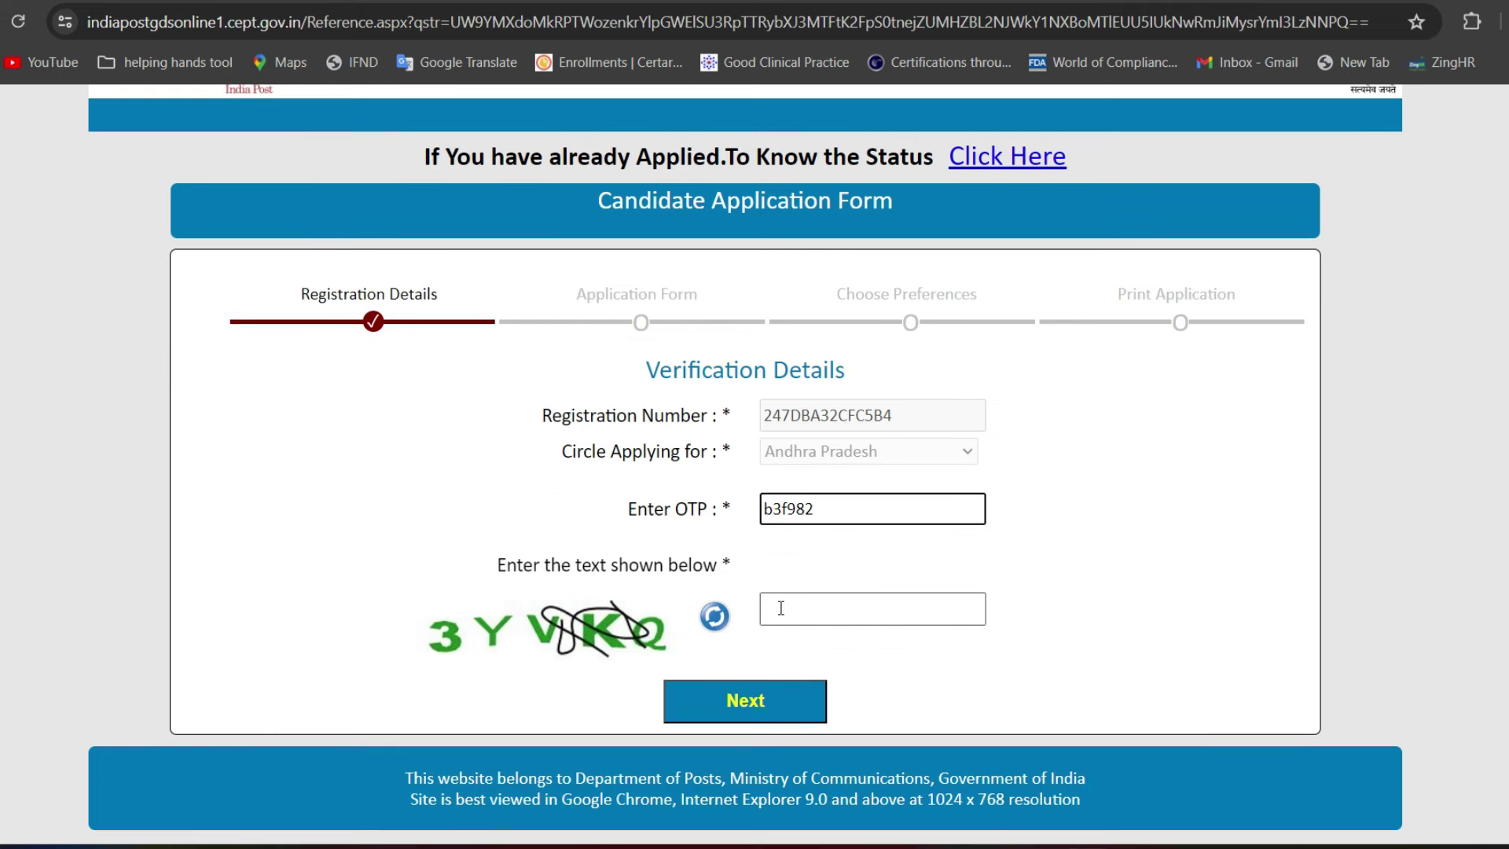
pyautogui.click(782, 611)
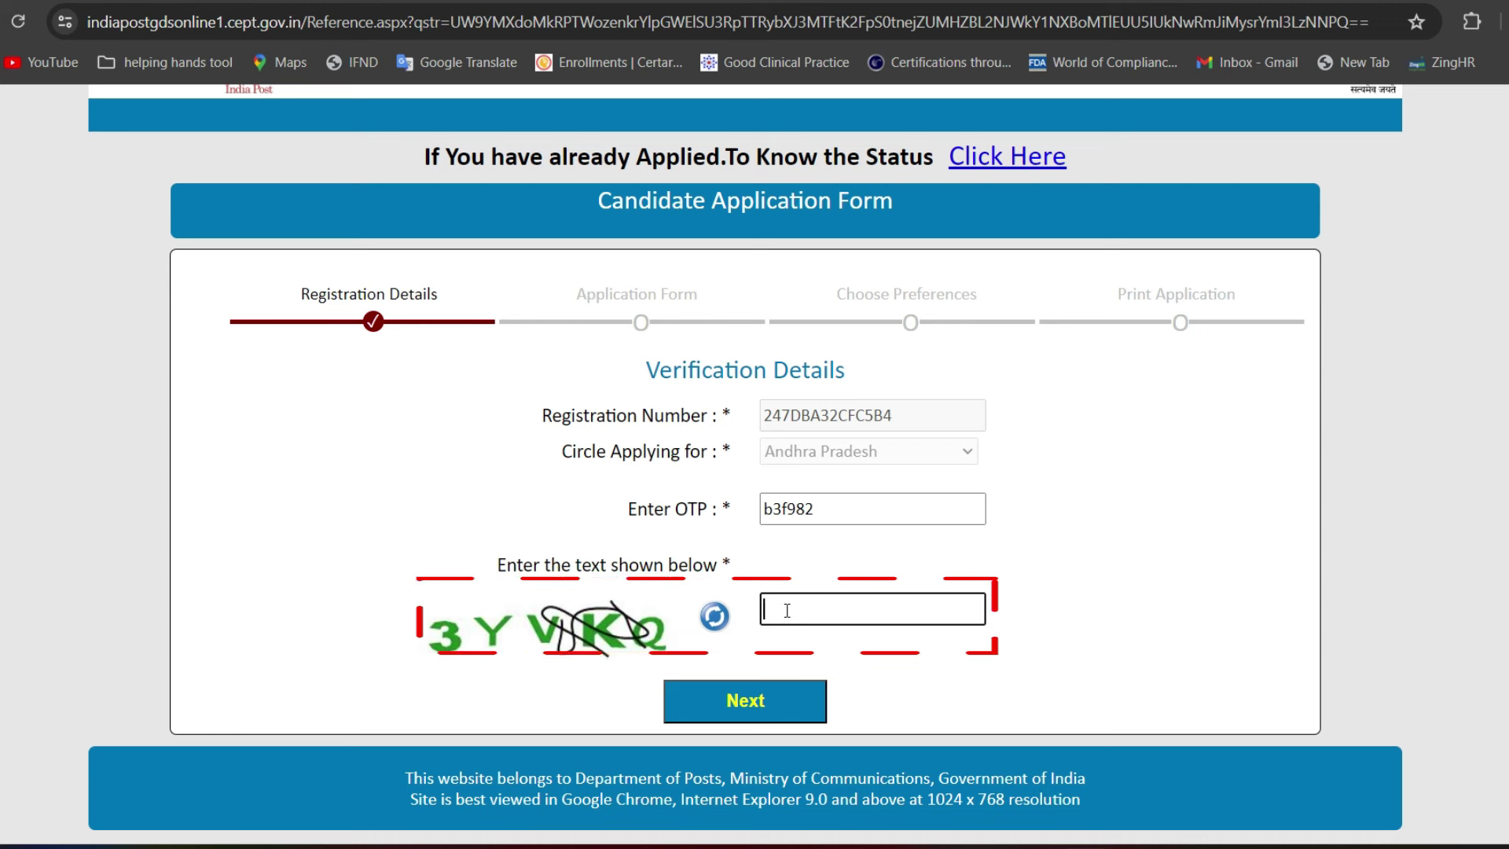
pyautogui.write('3YV')
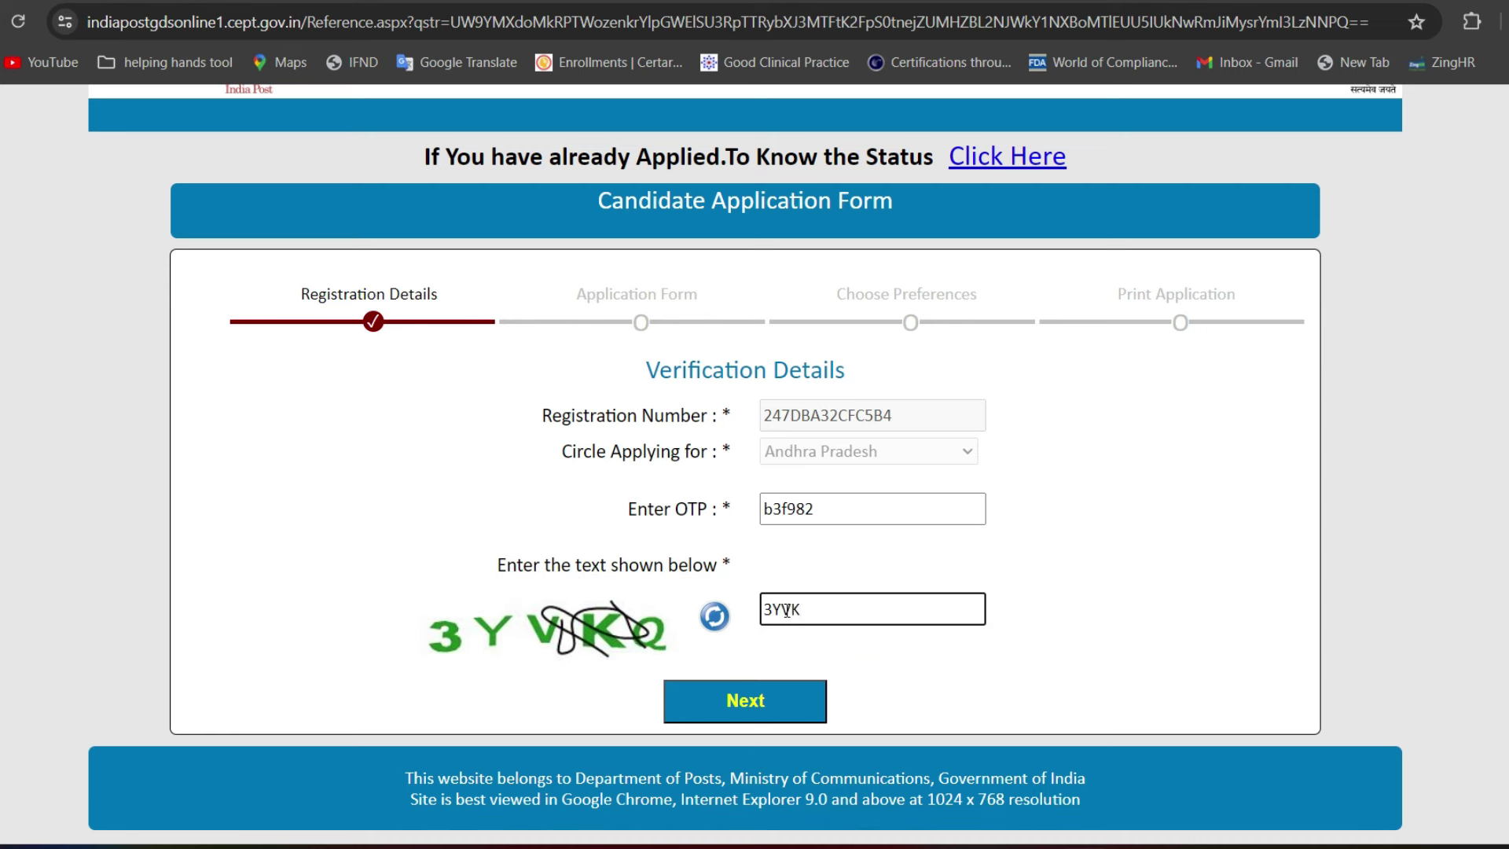
pyautogui.write('KQ')
pyautogui.click(766, 694)
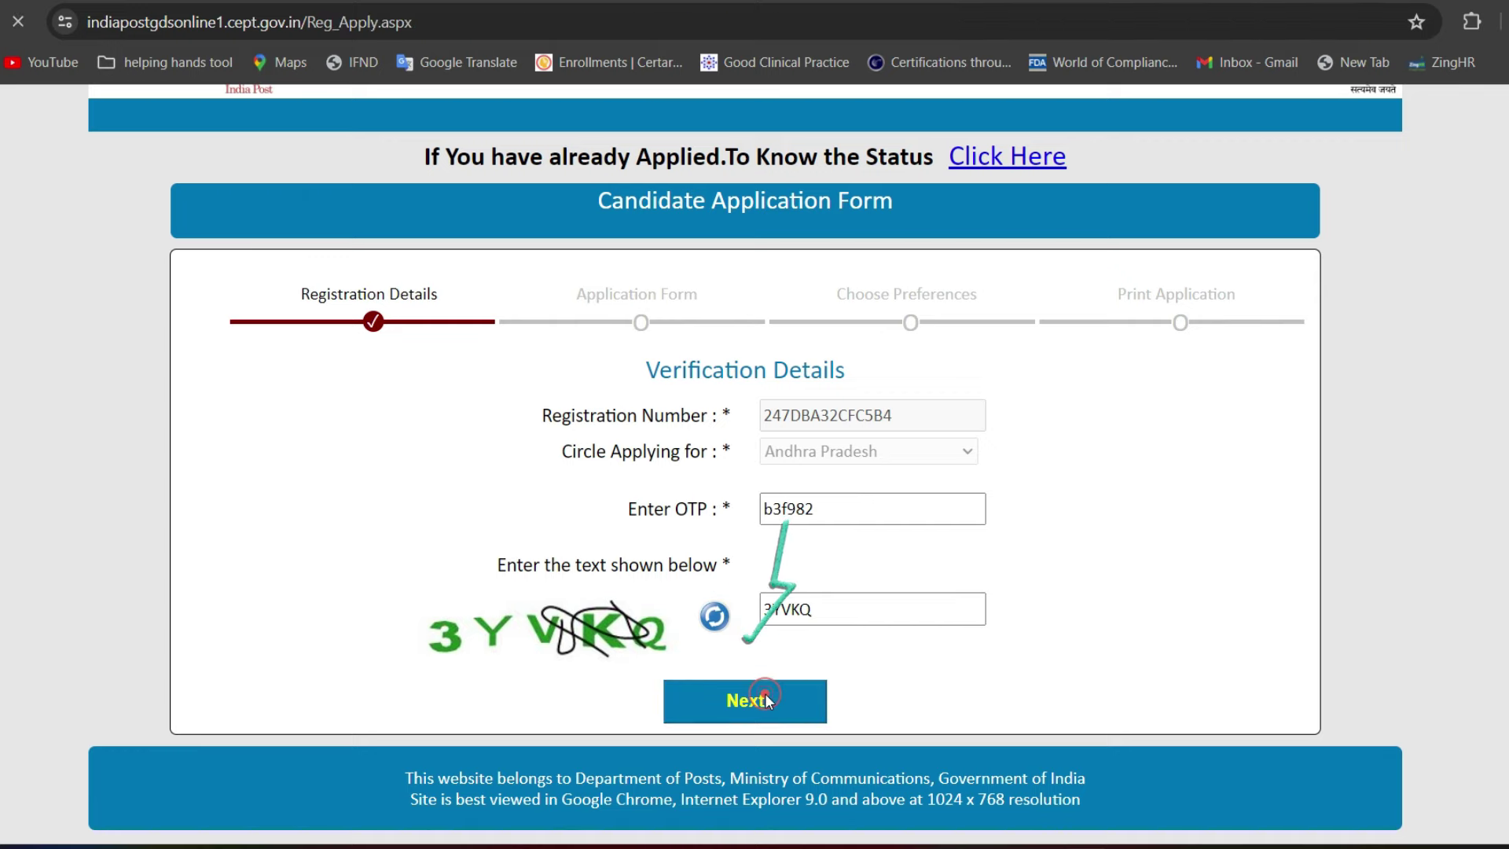
# Step: Fill in the communication address fields and pincode, then copy them as the permanent address
pyautogui.scroll(-2, 763, 677)
pyautogui.click(381, 425)
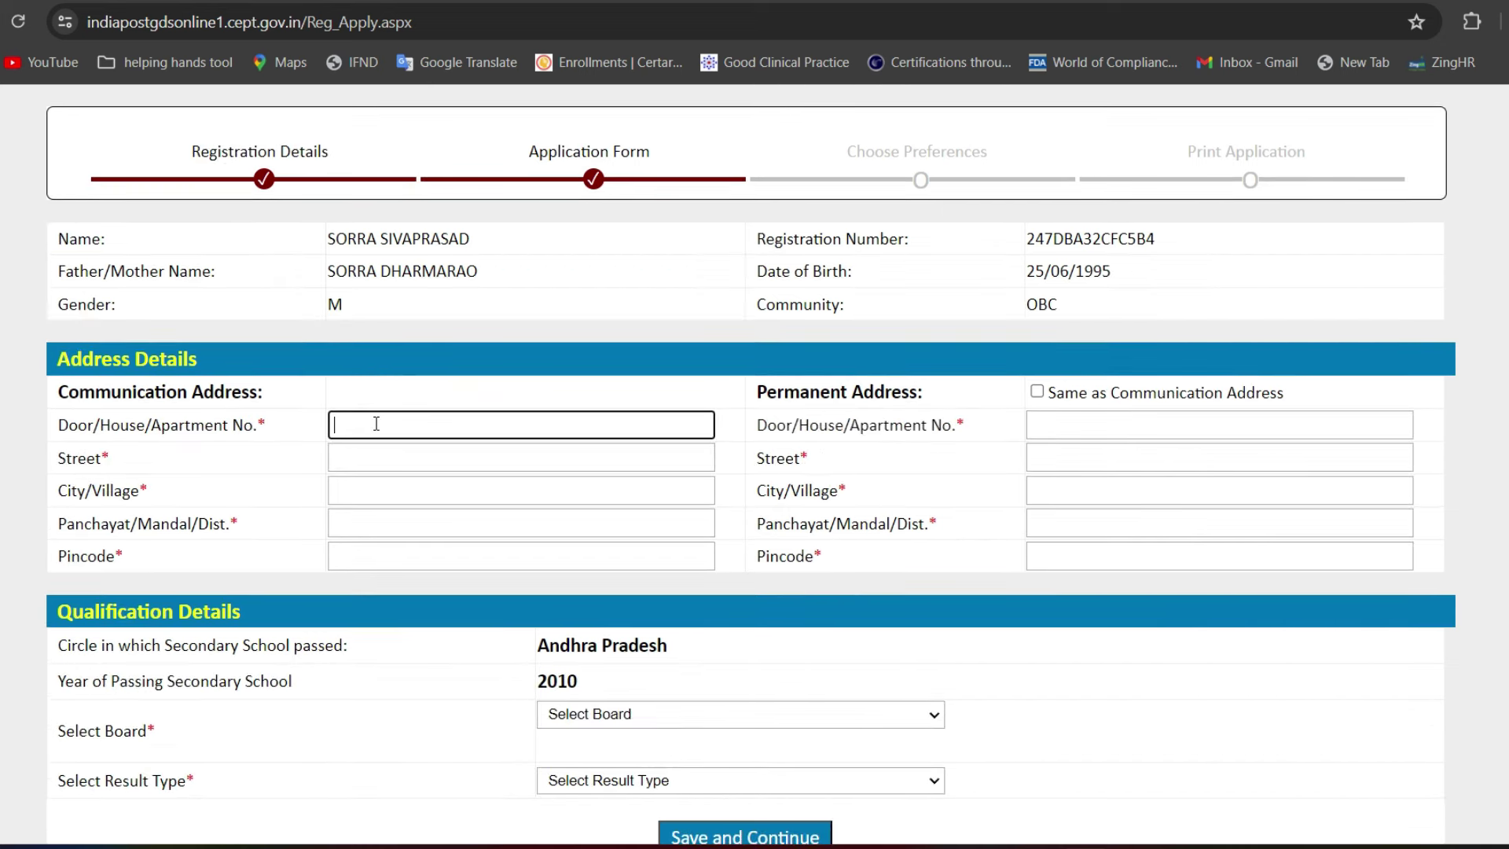
pyautogui.click(351, 459)
pyautogui.write('Gur')
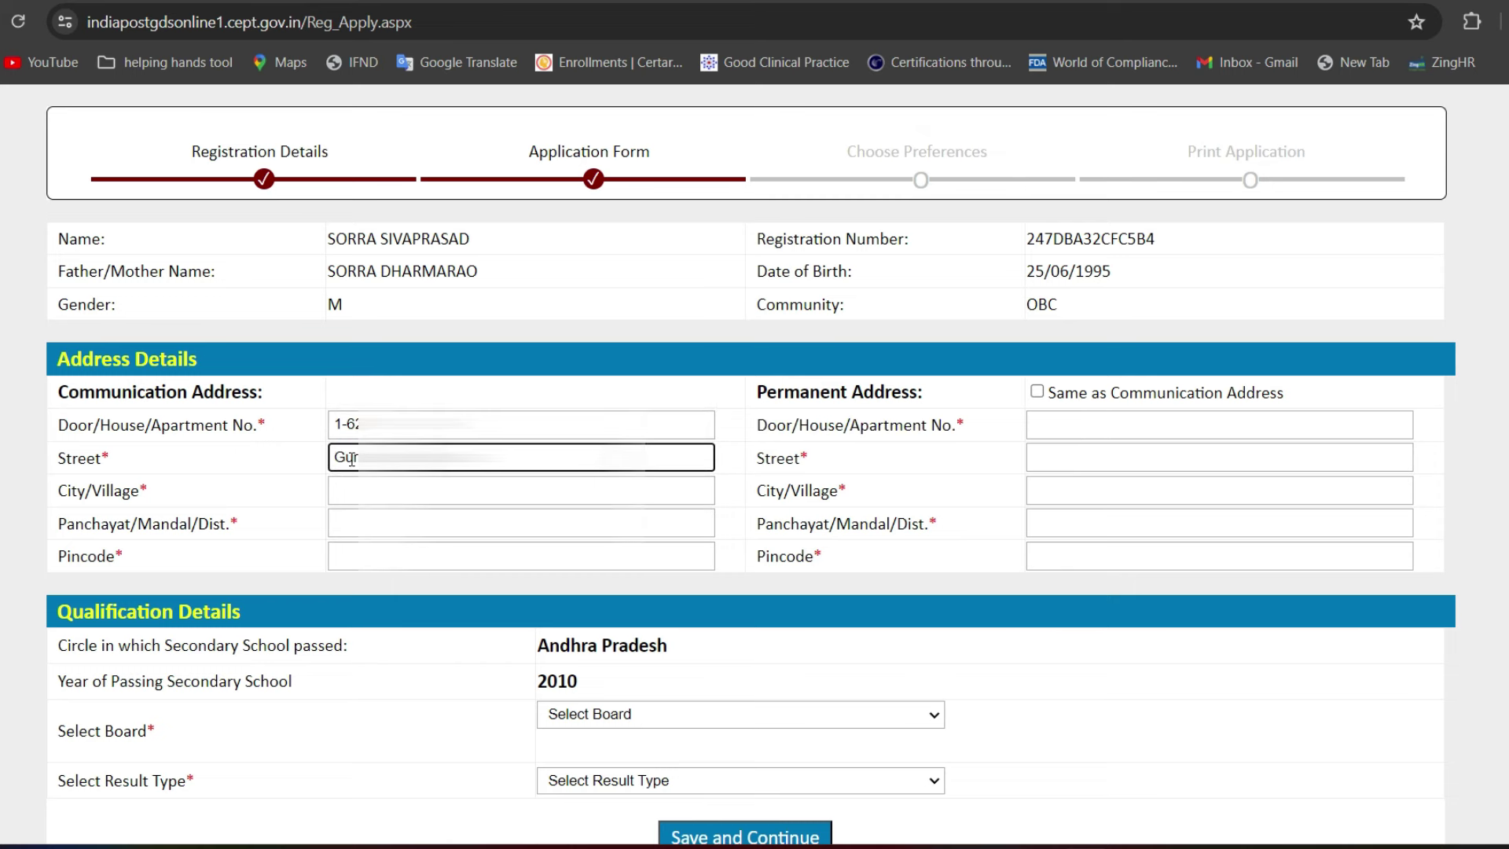
pyautogui.click(349, 491)
pyautogui.write('Gur')
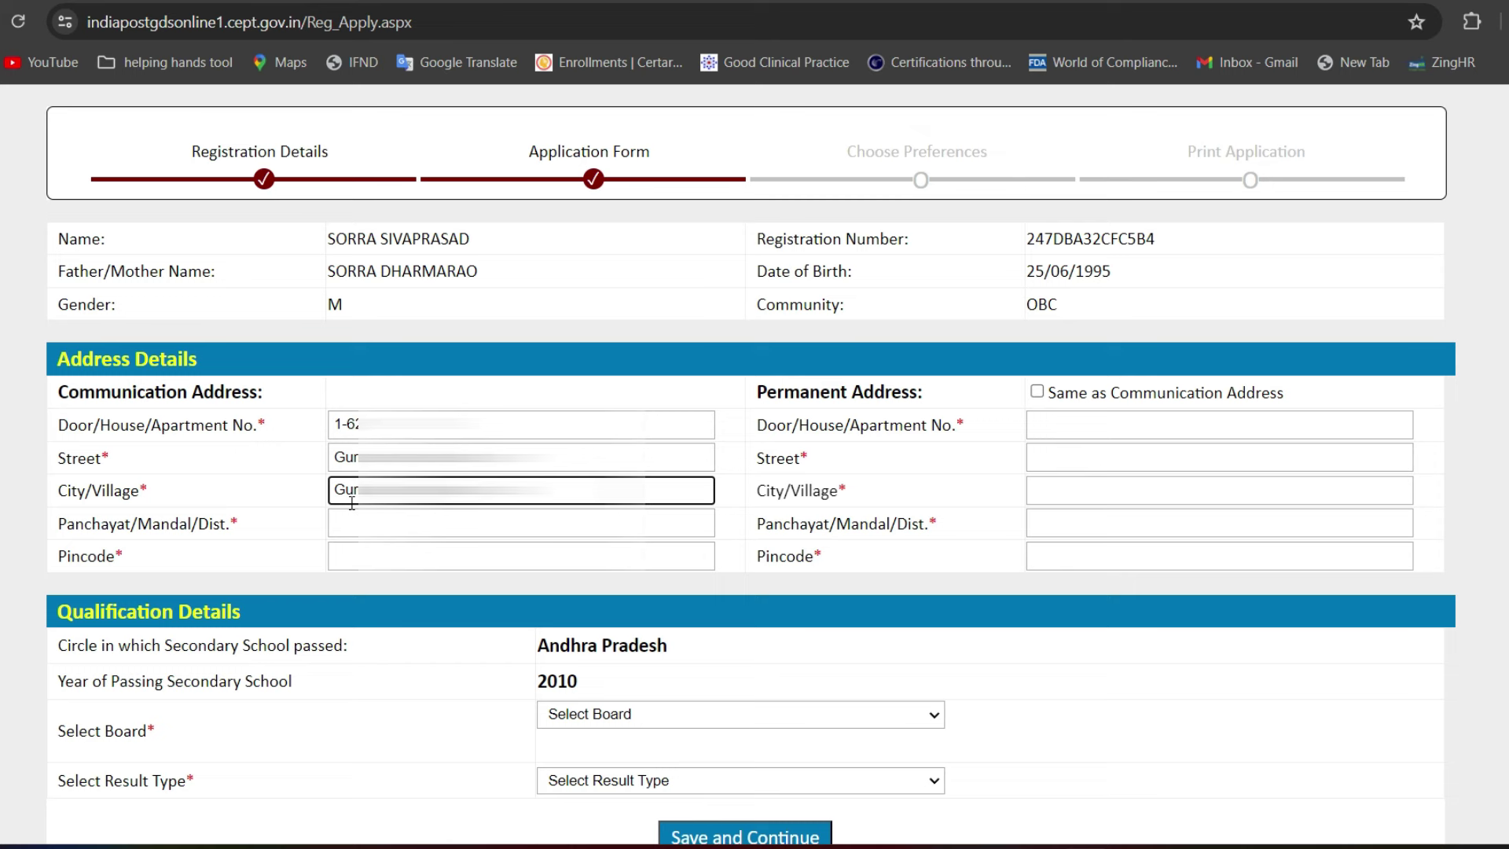
pyautogui.click(333, 515)
pyautogui.write('Gur')
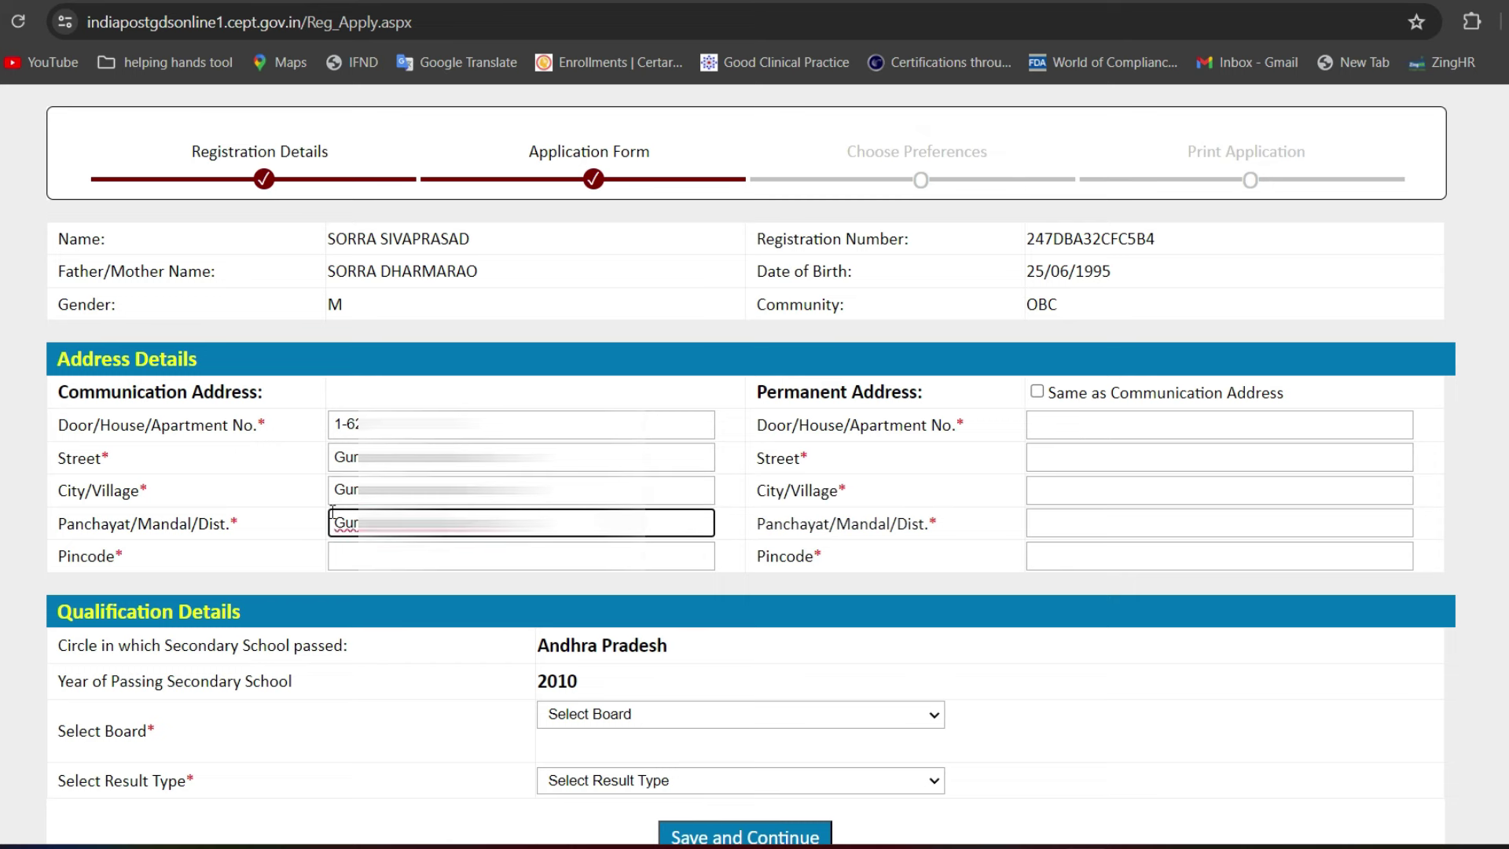
pyautogui.write(' Guntur')
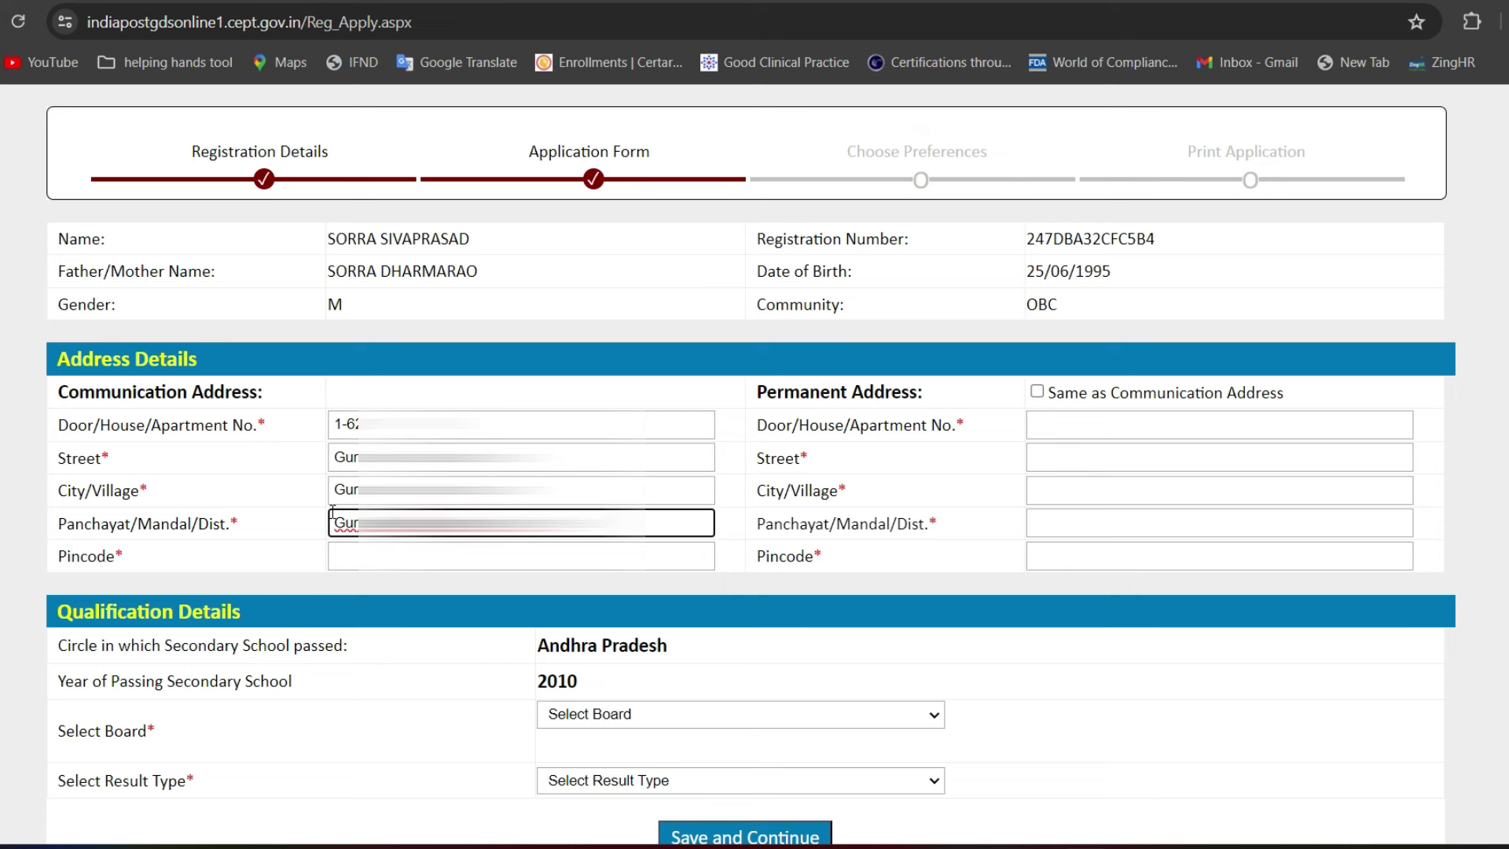
pyautogui.click(338, 557)
pyautogui.write('532')
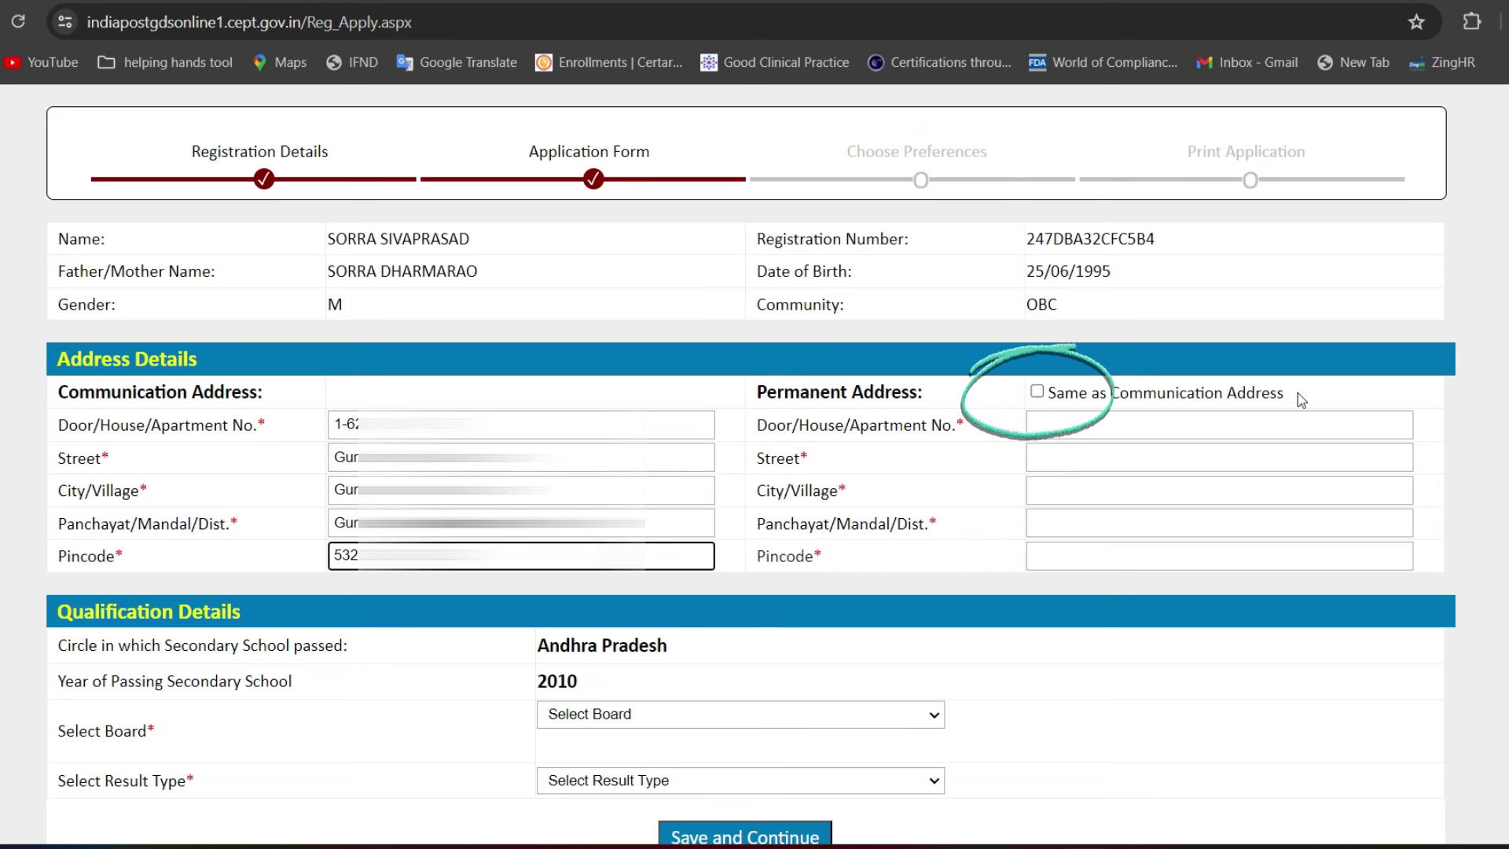
pyautogui.click(1038, 391)
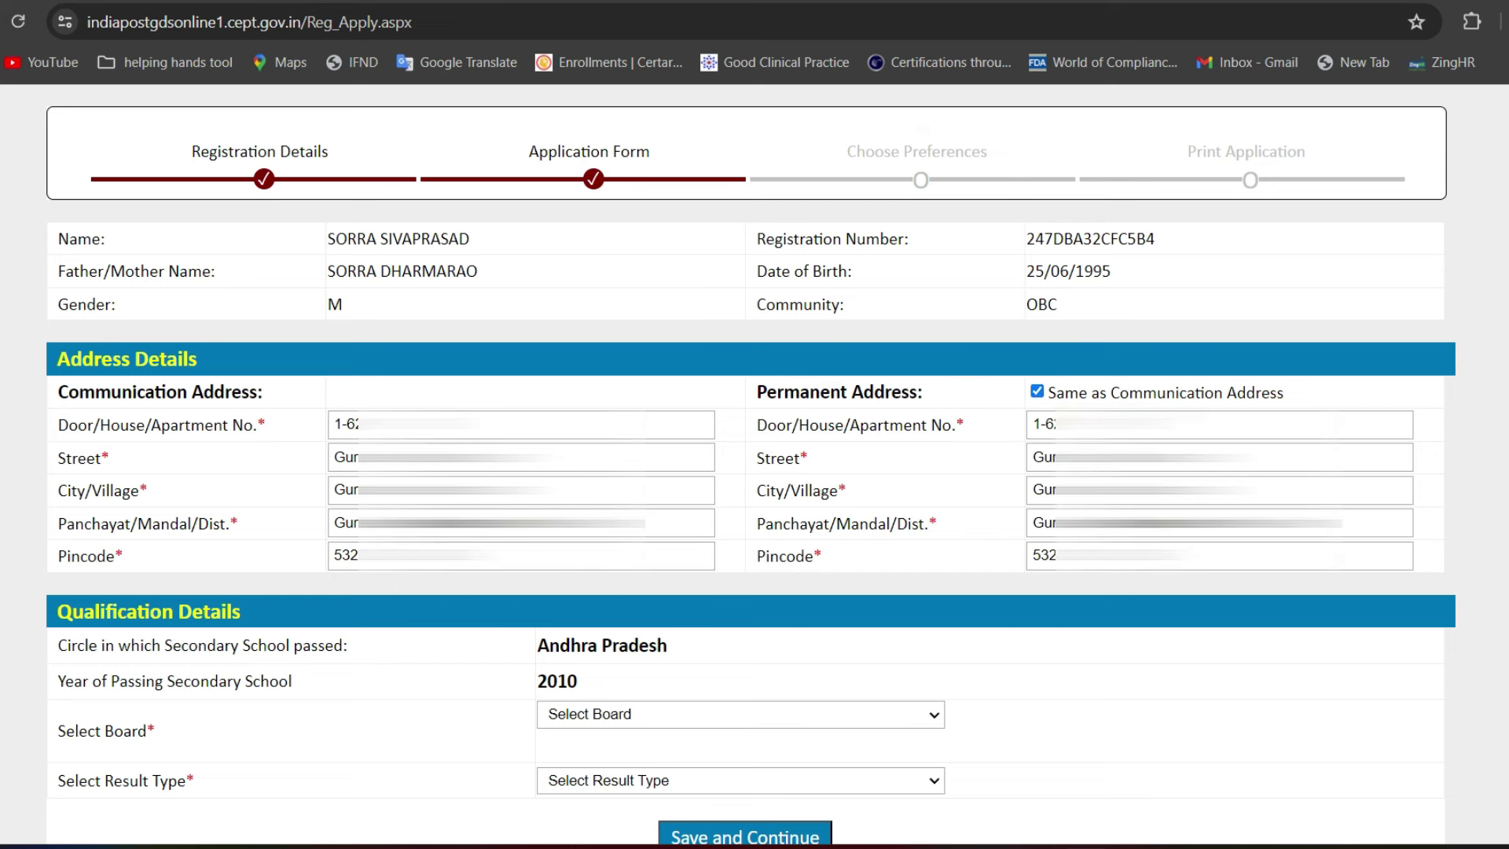
# Step: Choose BOARD OF SECONDARY EDUCATION ANDHRA PRADESH FROM 1999 TO 2011 (MARKS) as the qualification board
pyautogui.scroll(-3, 1095, 507)
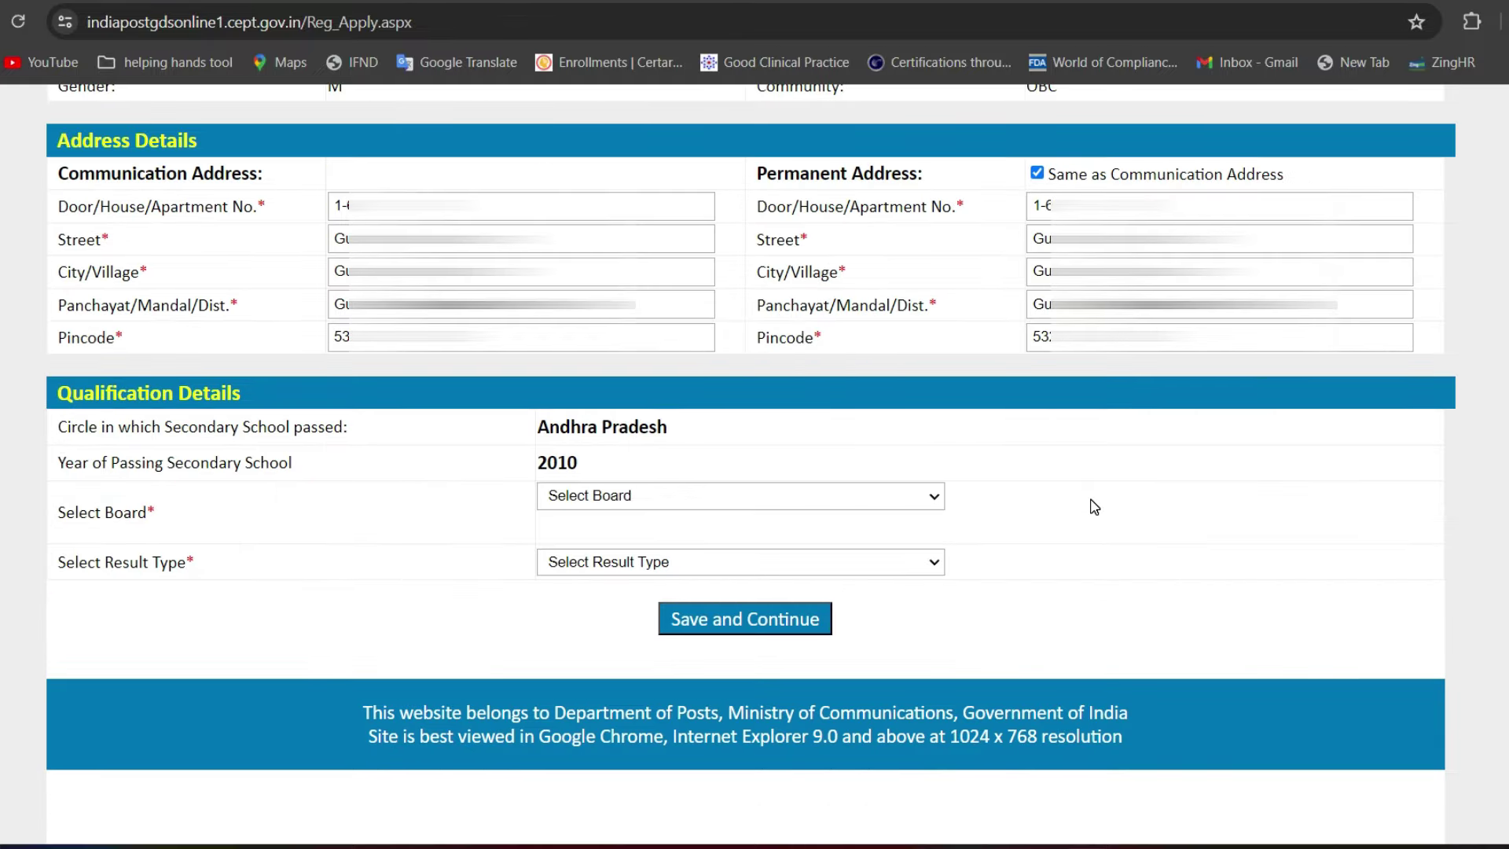
pyautogui.click(730, 500)
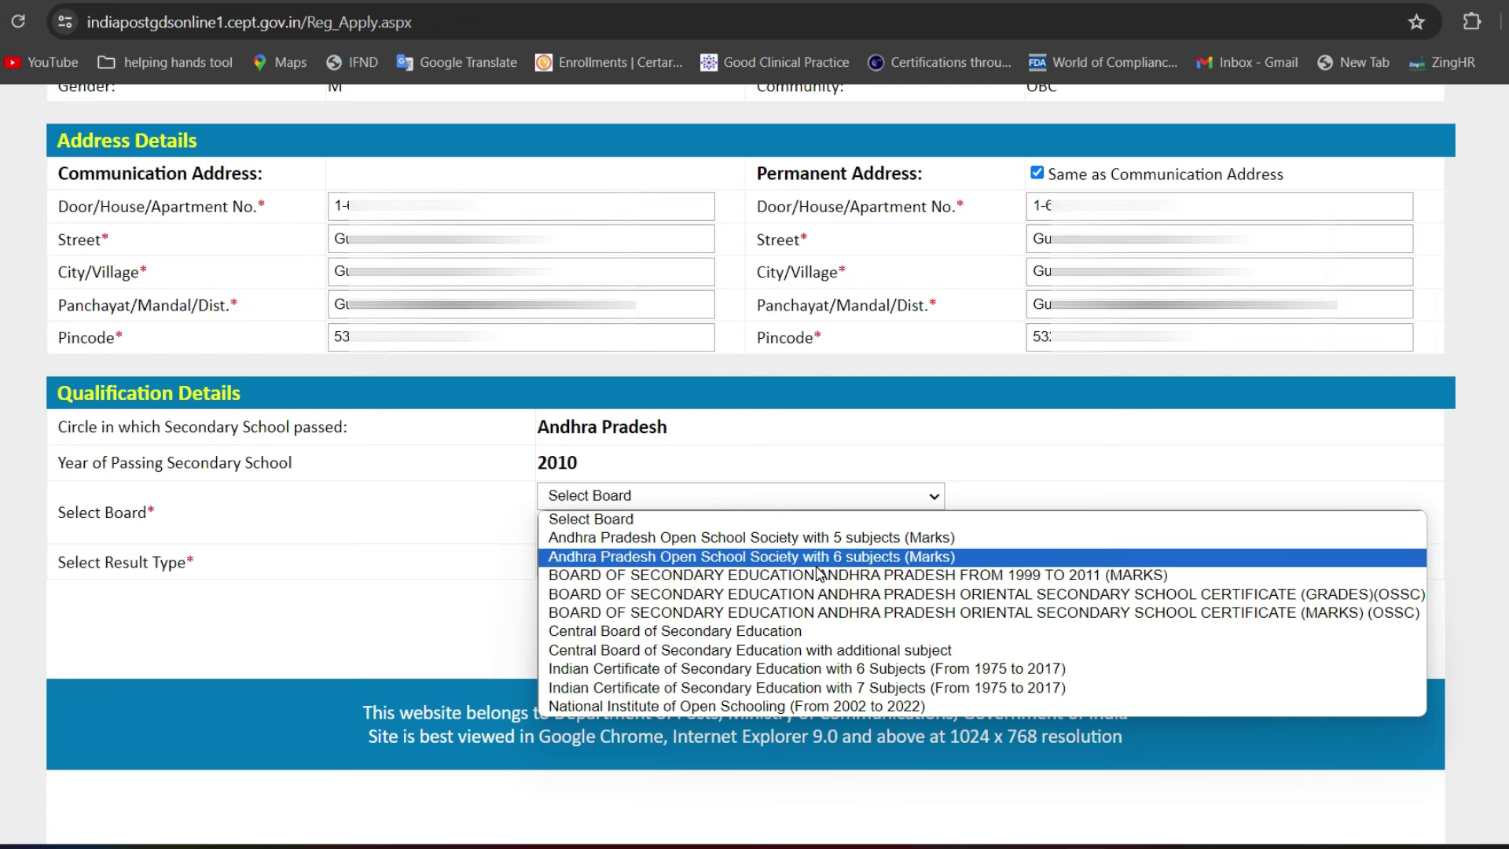
pyautogui.click(822, 574)
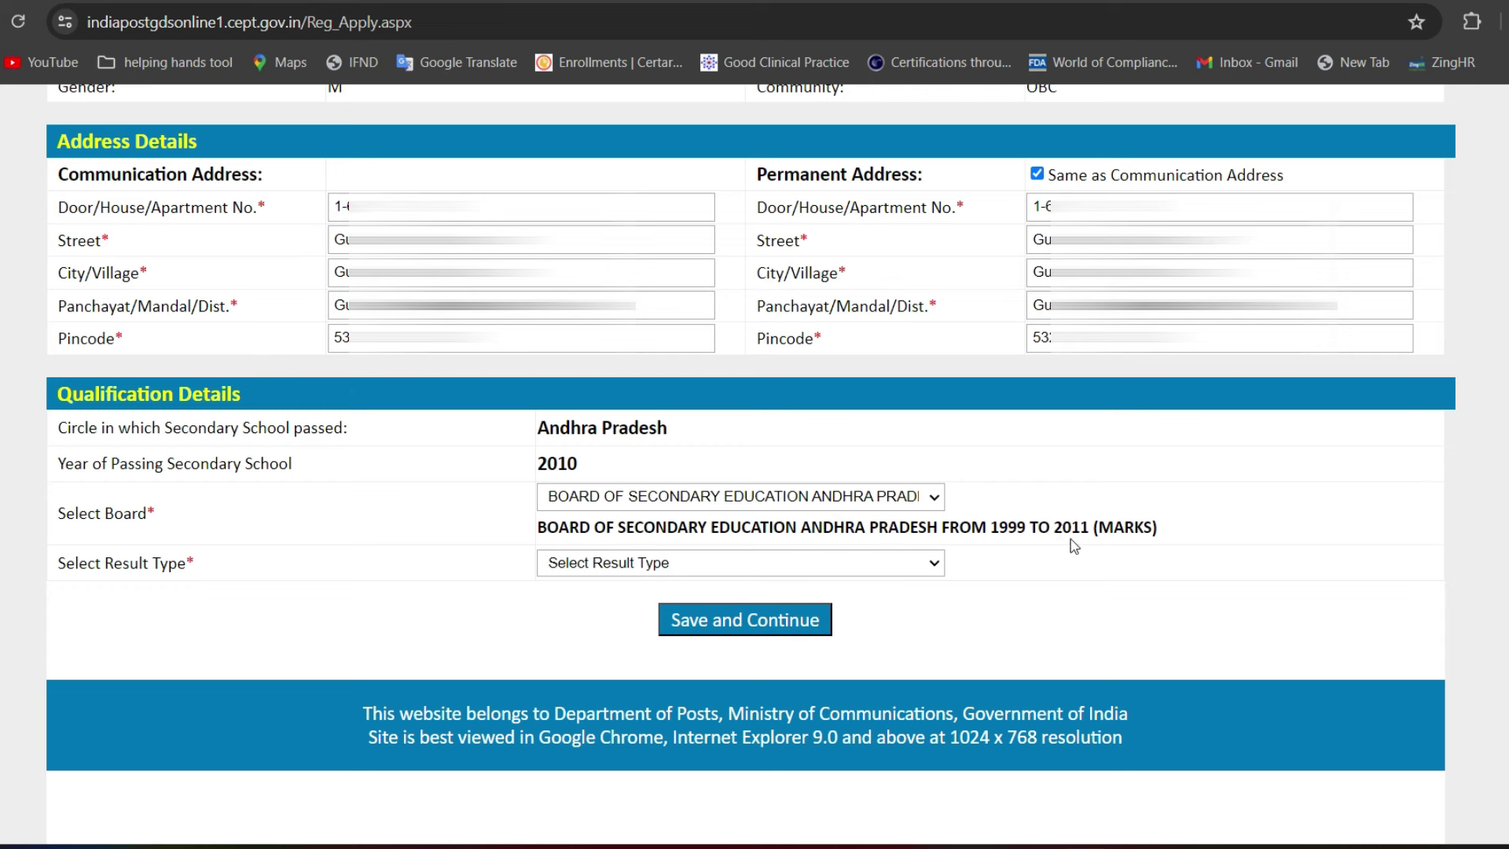
pyautogui.moveTo(1161, 528); pyautogui.dragTo(1084, 528)
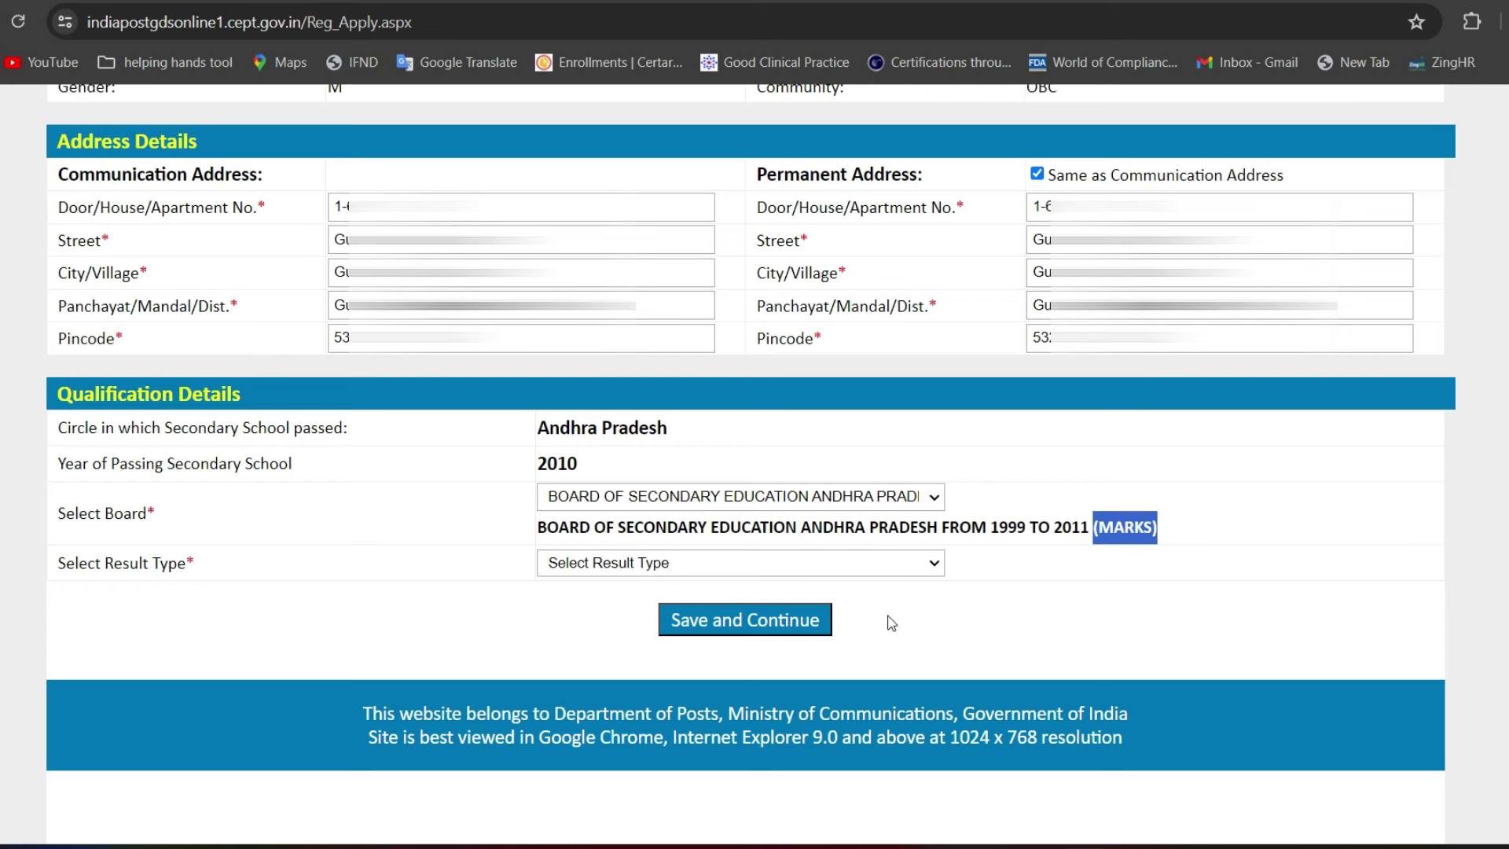
pyautogui.click(933, 563)
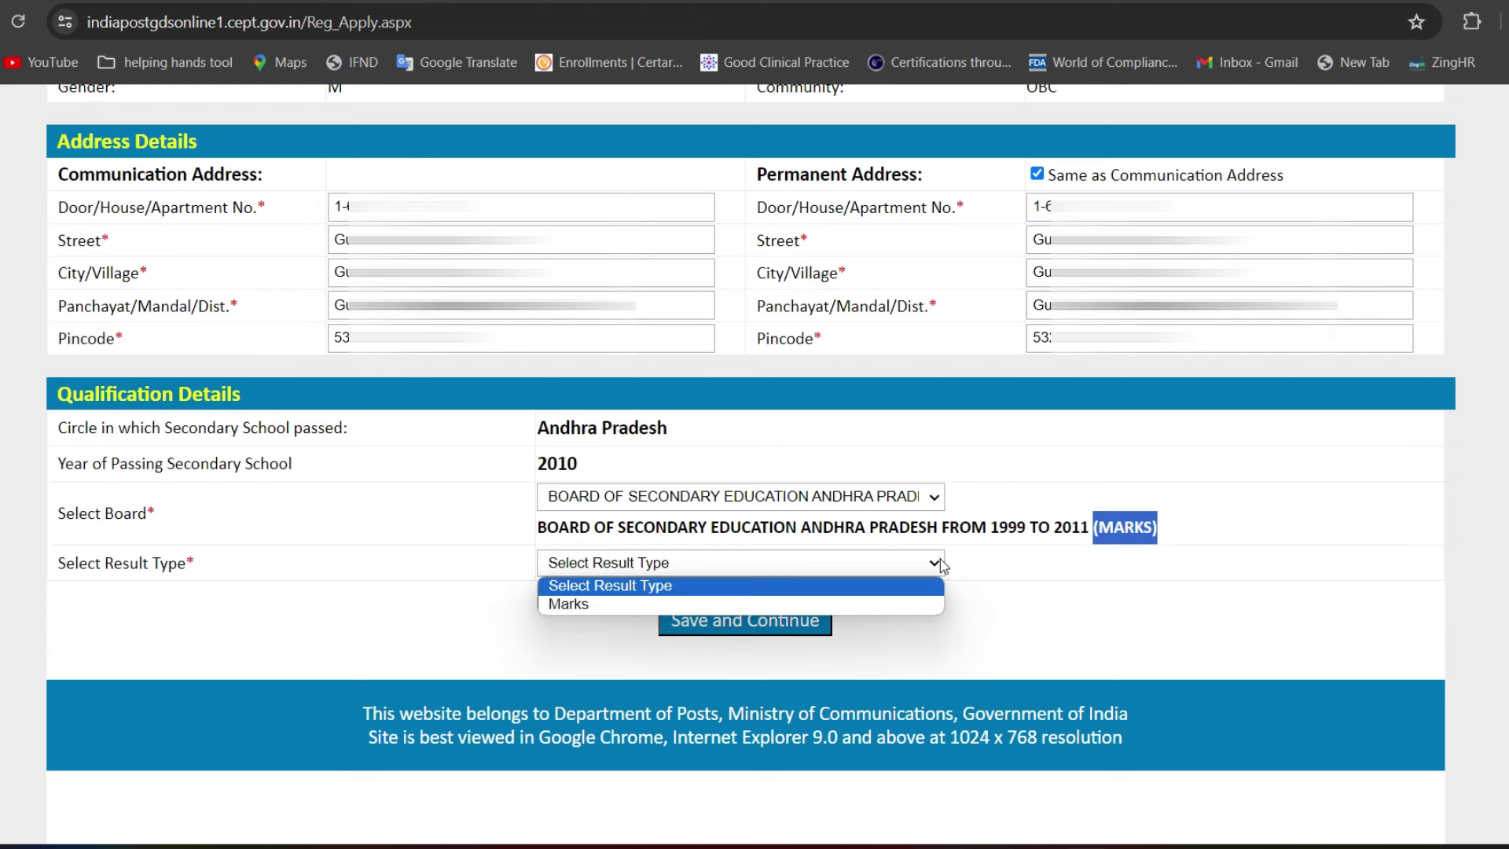
# Step: Set result type to Marks and enter English 52, Mathematics 98, General Science 84, Social Studies 90
pyautogui.click(595, 605)
pyautogui.scroll(-1, 802, 592)
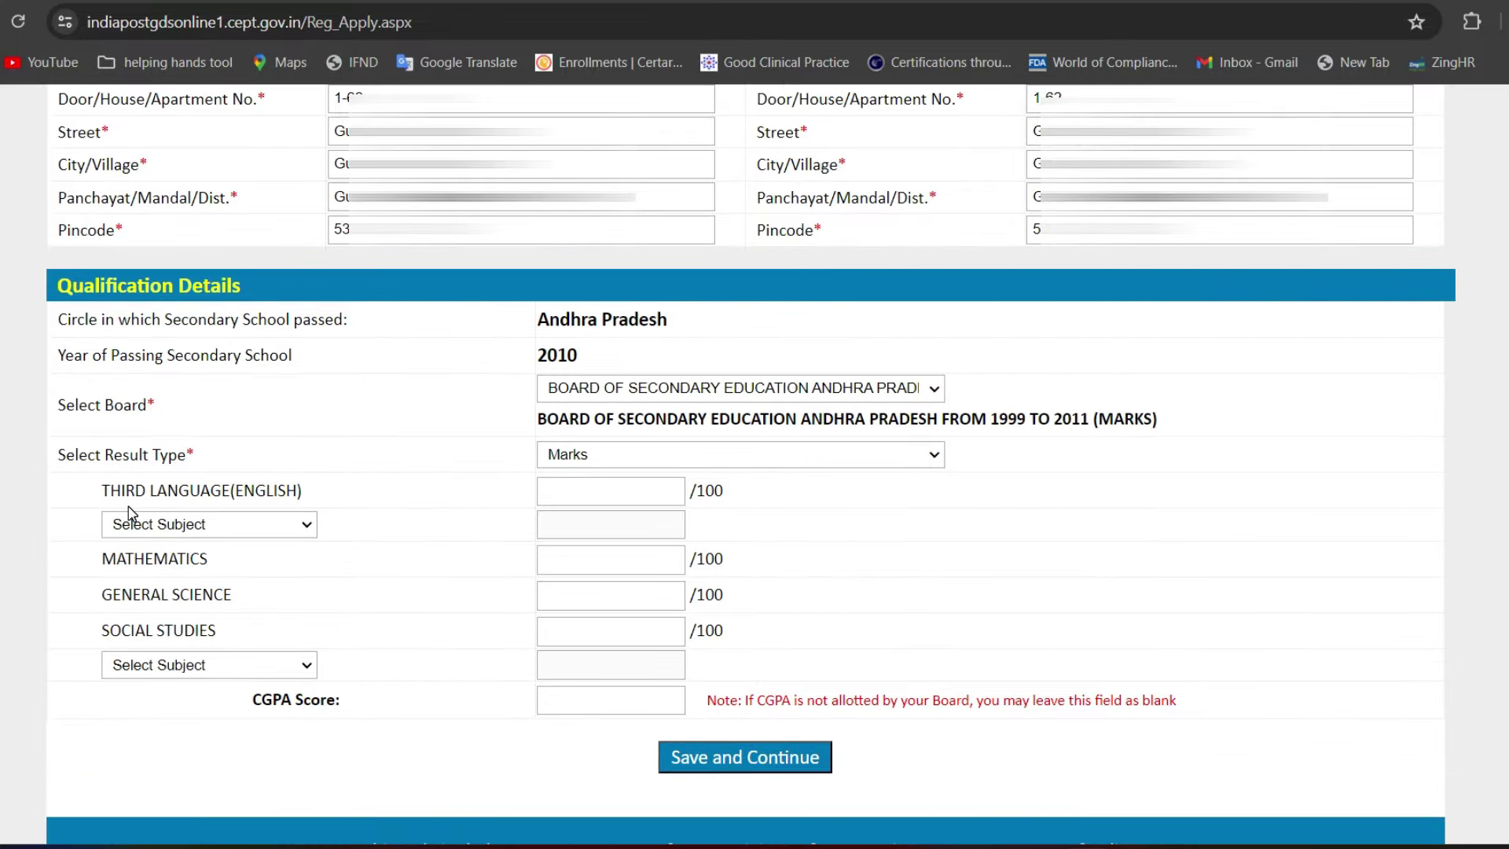
pyautogui.click(573, 491)
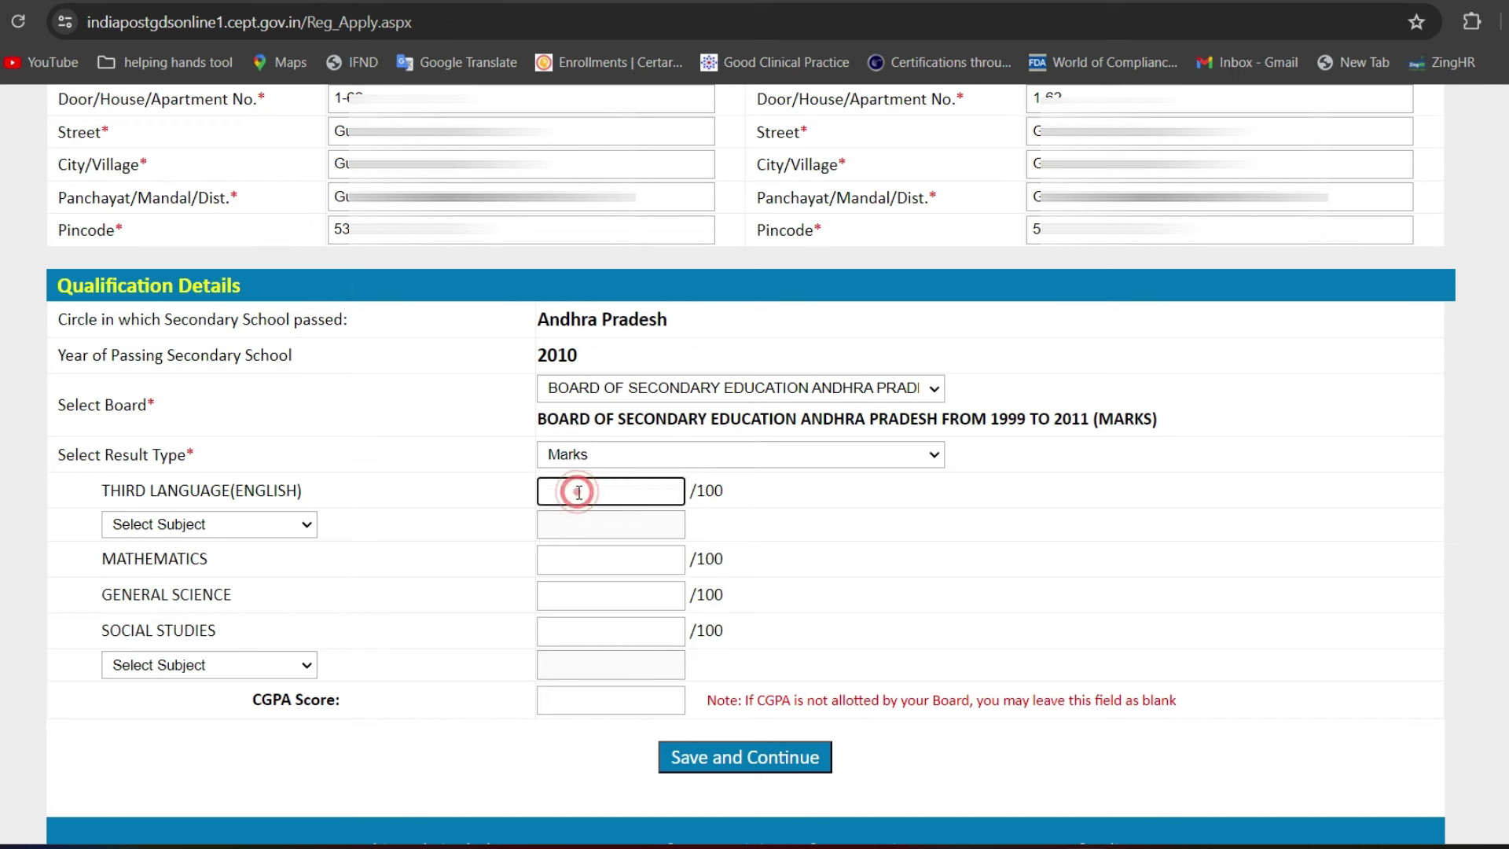
pyautogui.write('52')
pyautogui.click(549, 553)
pyautogui.write('98')
pyautogui.press('Tab')
pyautogui.write('84')
pyautogui.click(574, 634)
pyautogui.write('90')
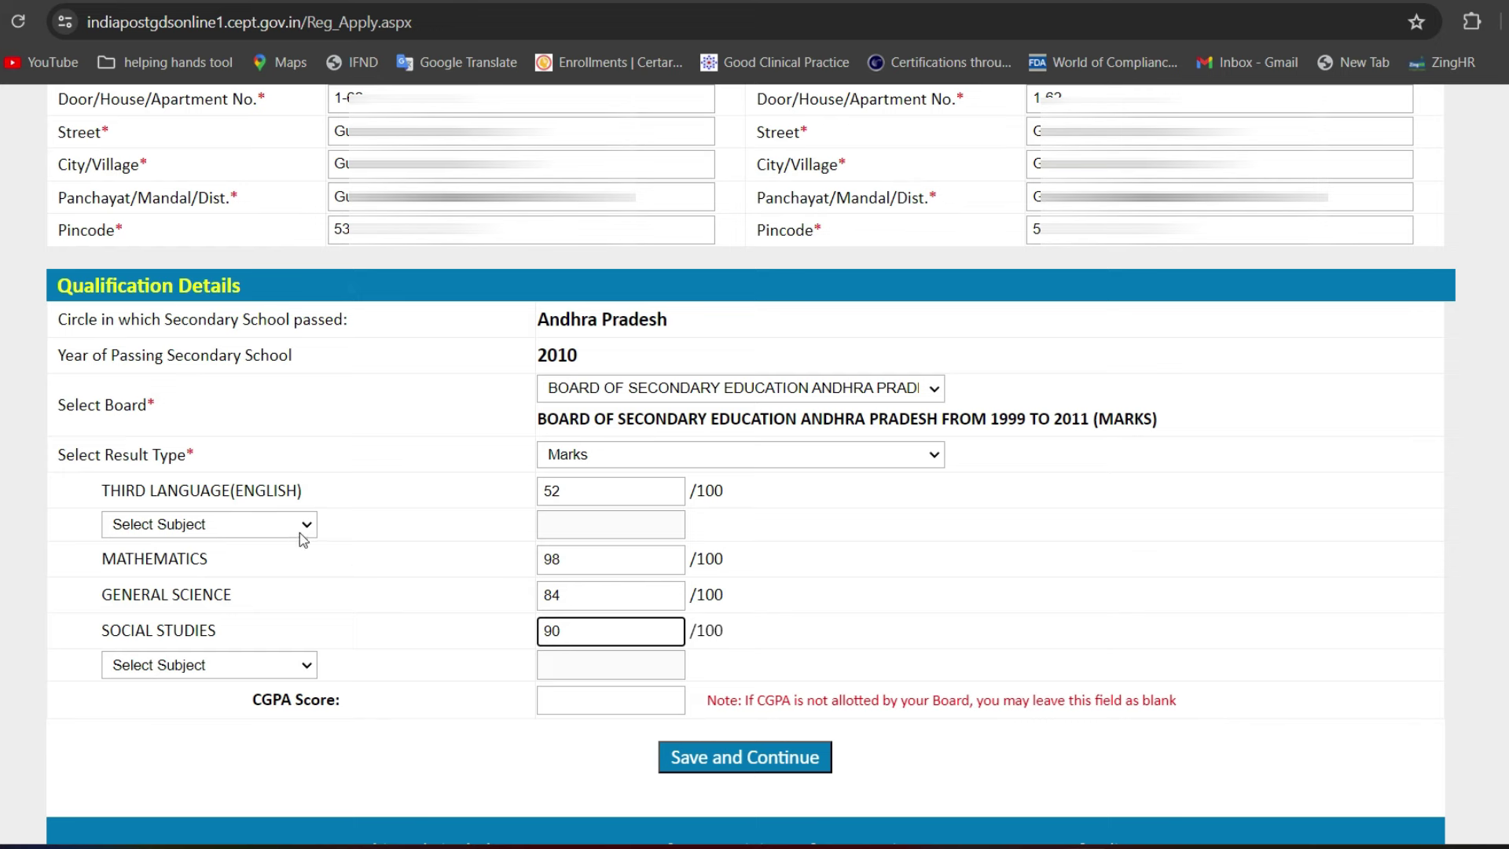
# Step: Add First Language (Telugu) 84 and Second Language (Hindi) 64, leave CGPA blank, and save
pyautogui.click(302, 534)
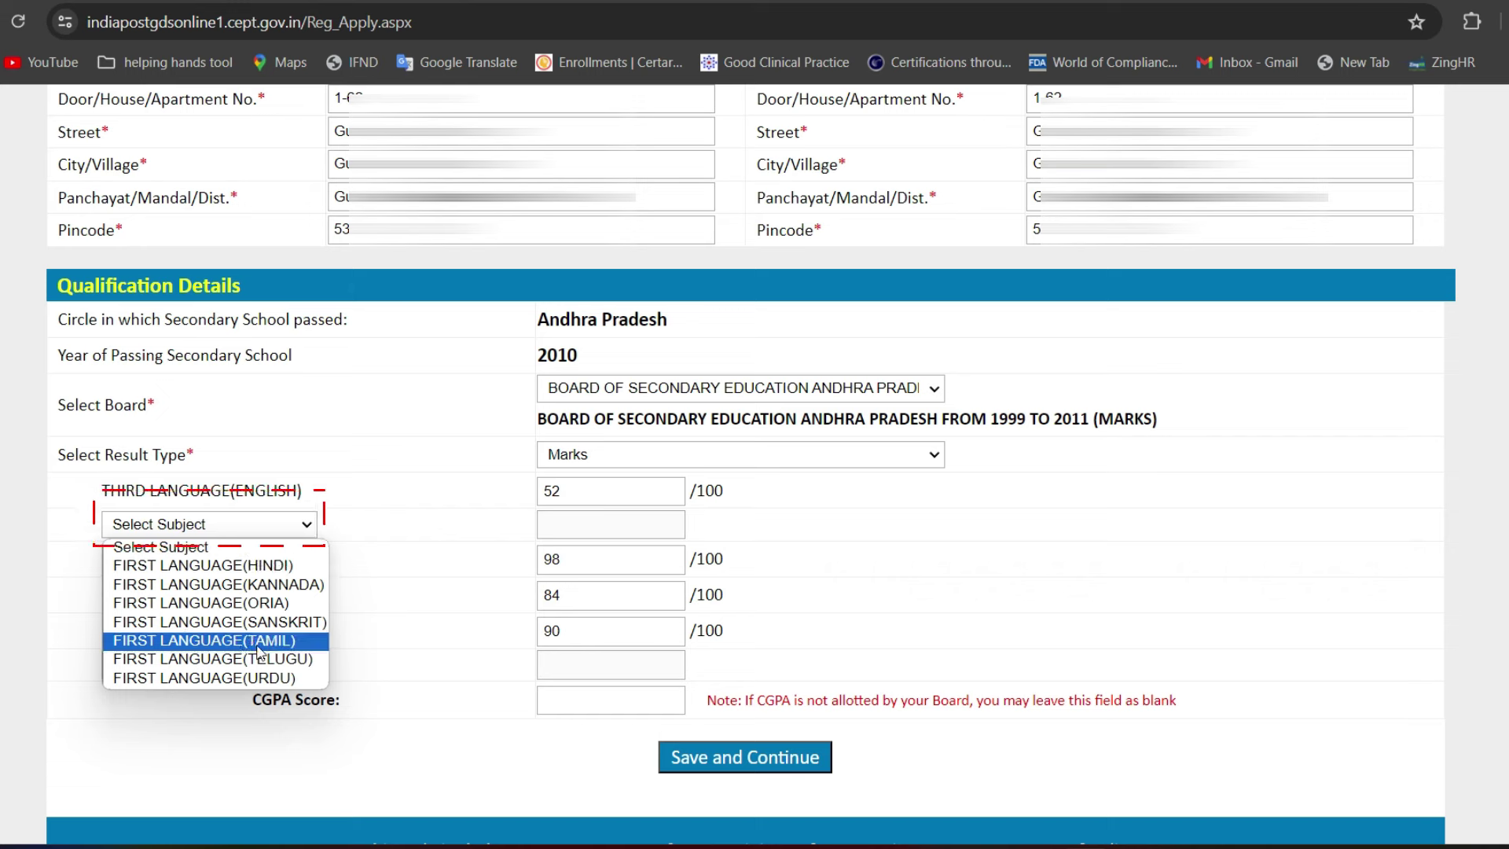
pyautogui.click(234, 658)
pyautogui.write('84')
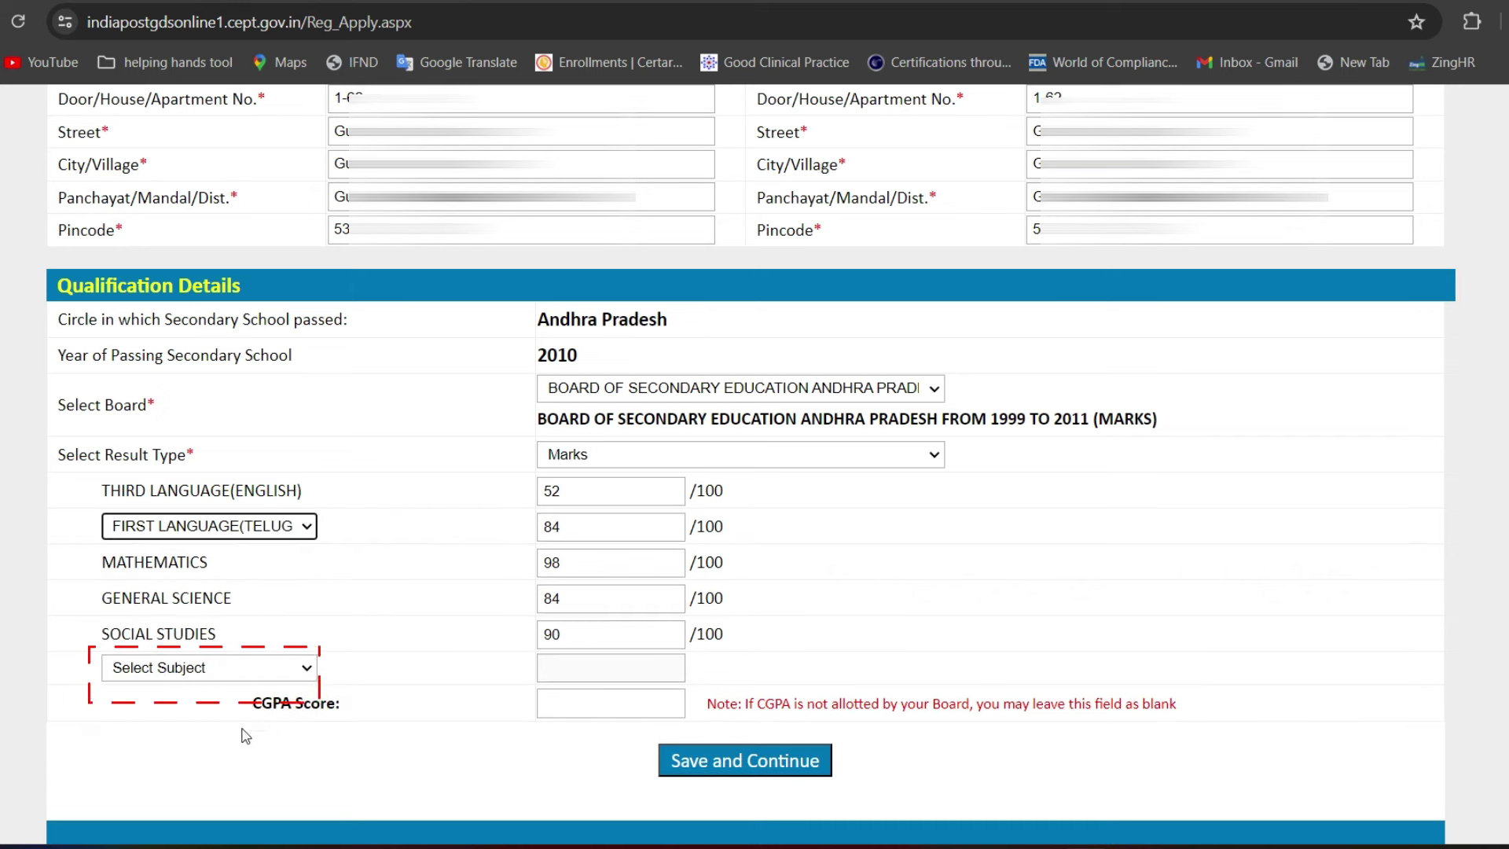
pyautogui.click(305, 668)
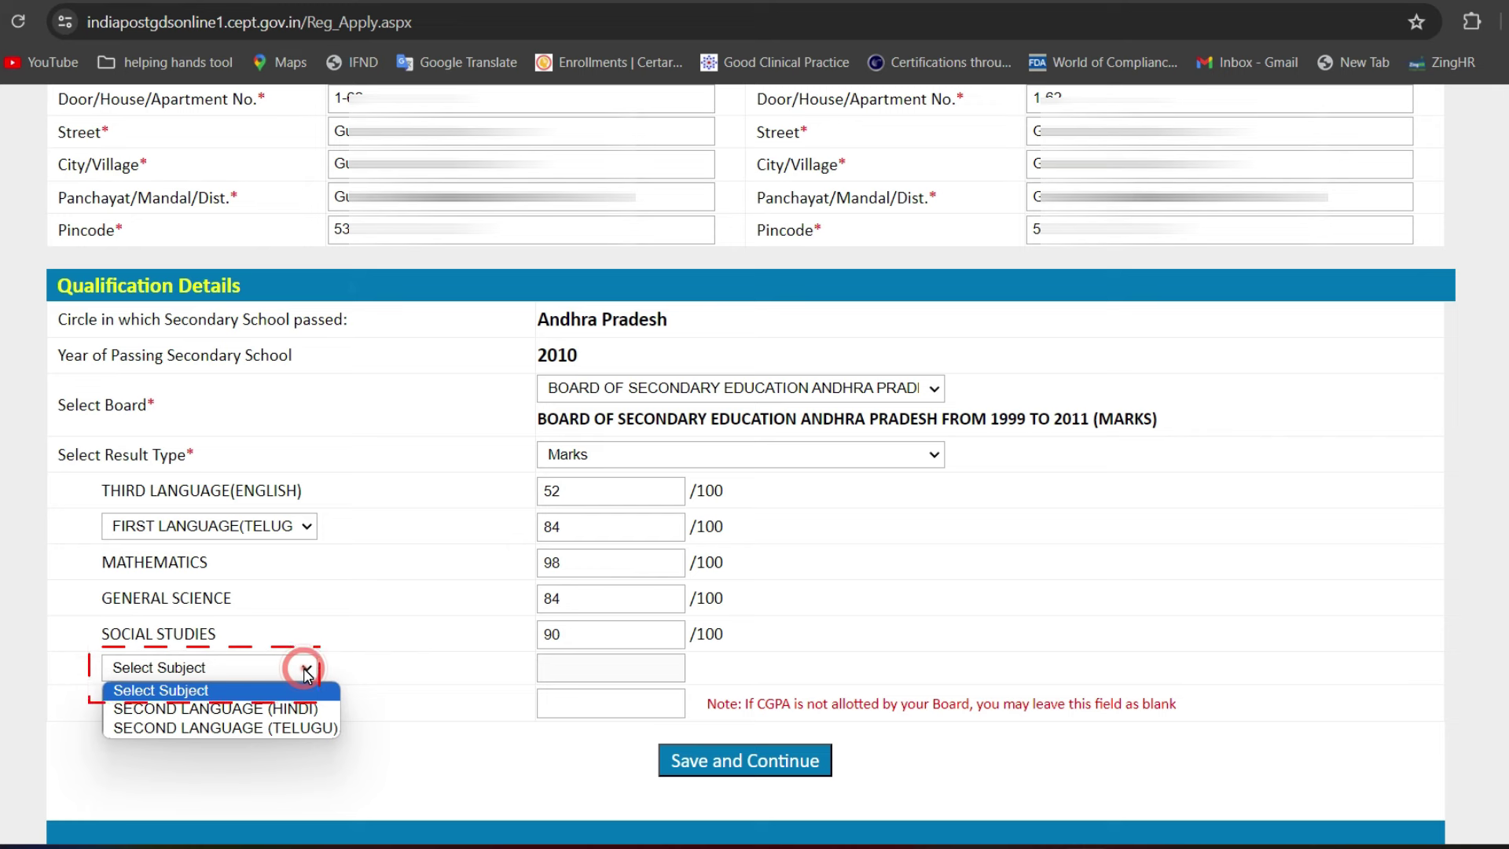
pyautogui.click(281, 716)
pyautogui.click(546, 671)
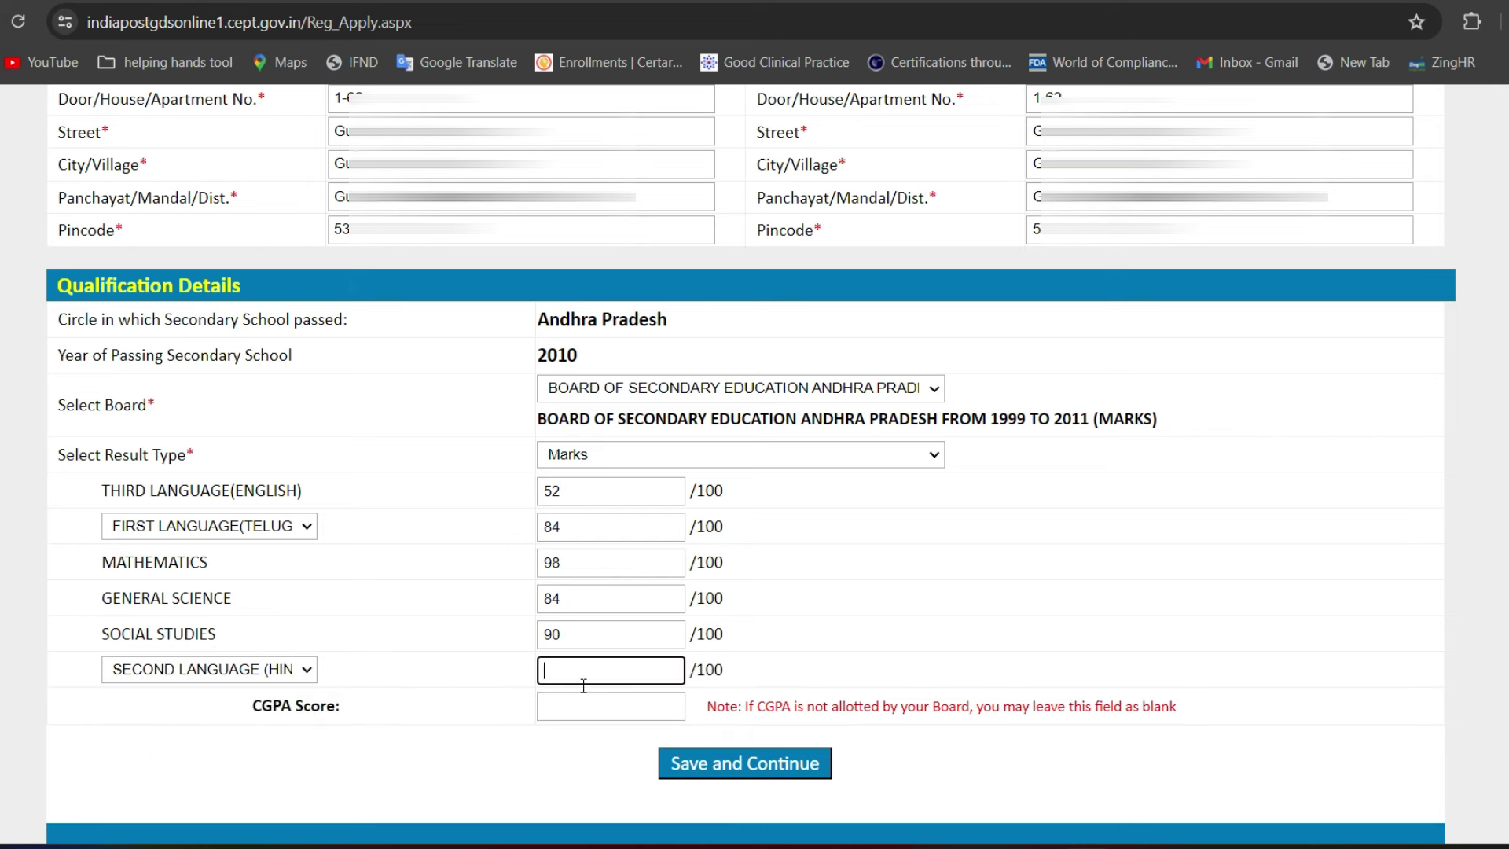
pyautogui.write('64')
pyautogui.click(854, 629)
pyautogui.click(852, 623)
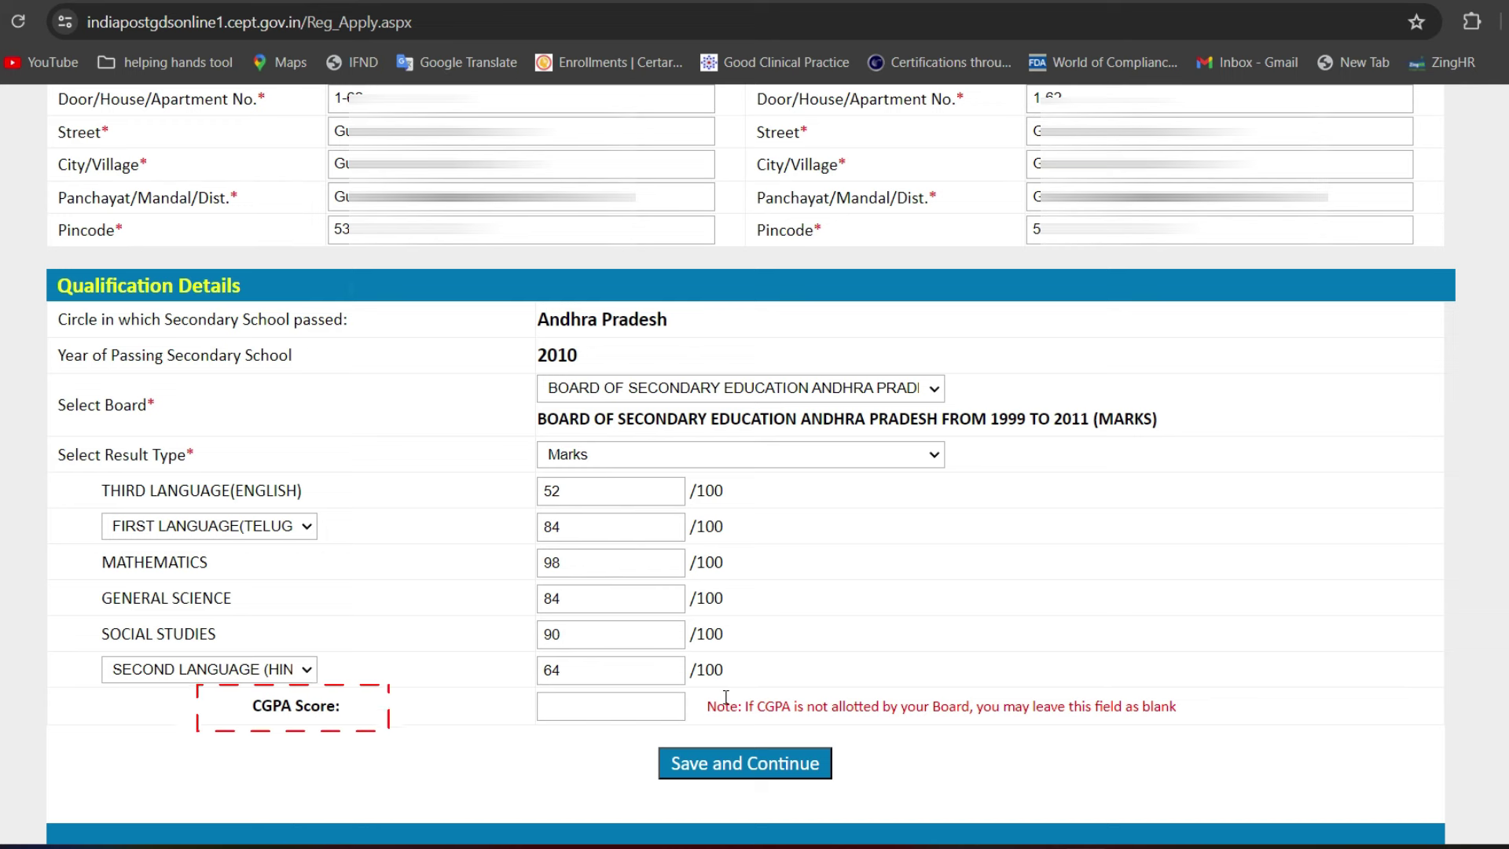
pyautogui.click(552, 700)
pyautogui.click(551, 700)
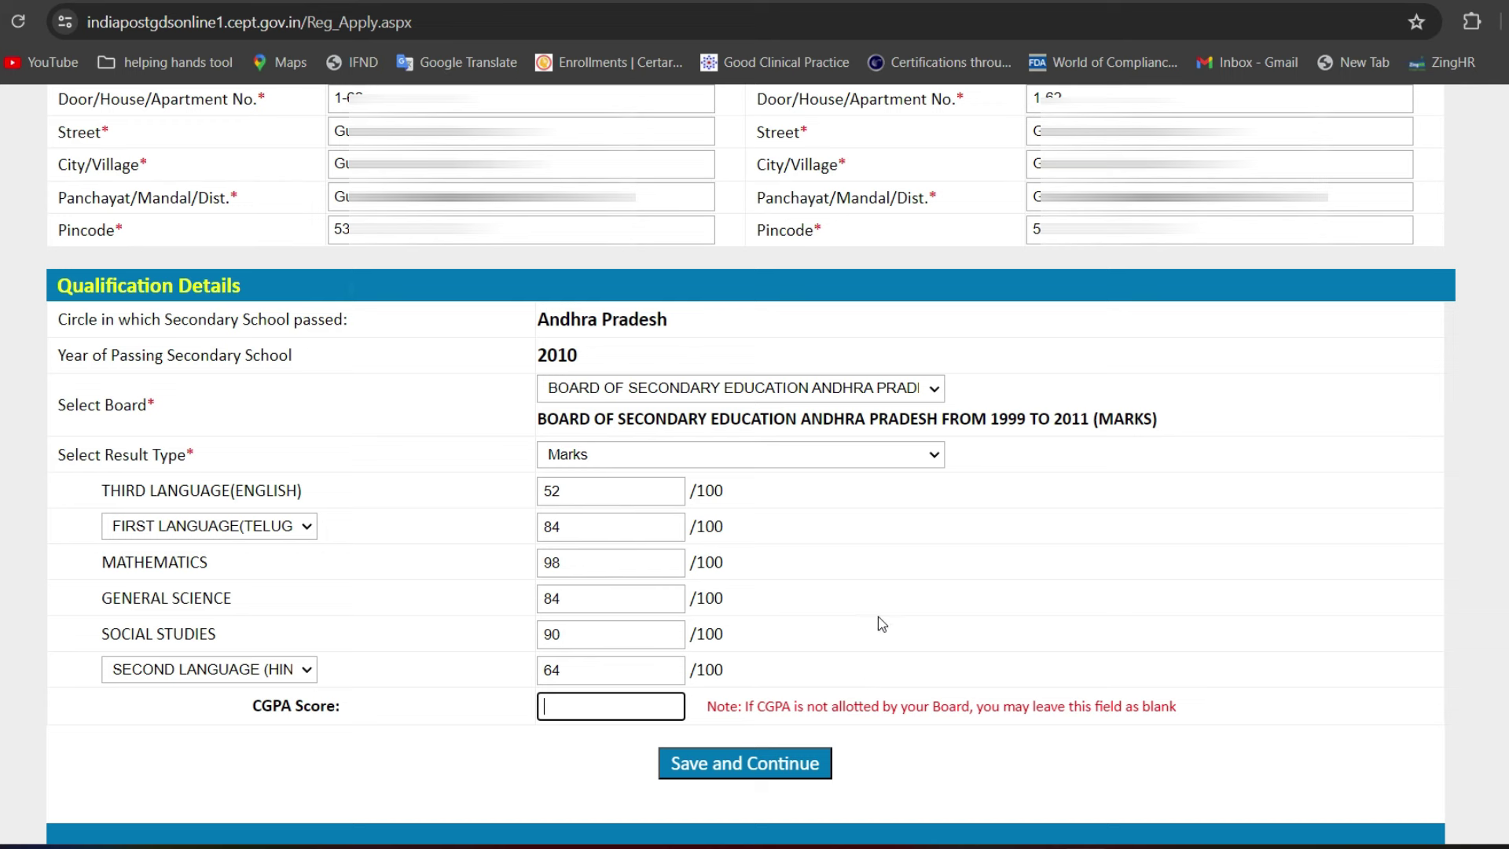
pyautogui.click(752, 768)
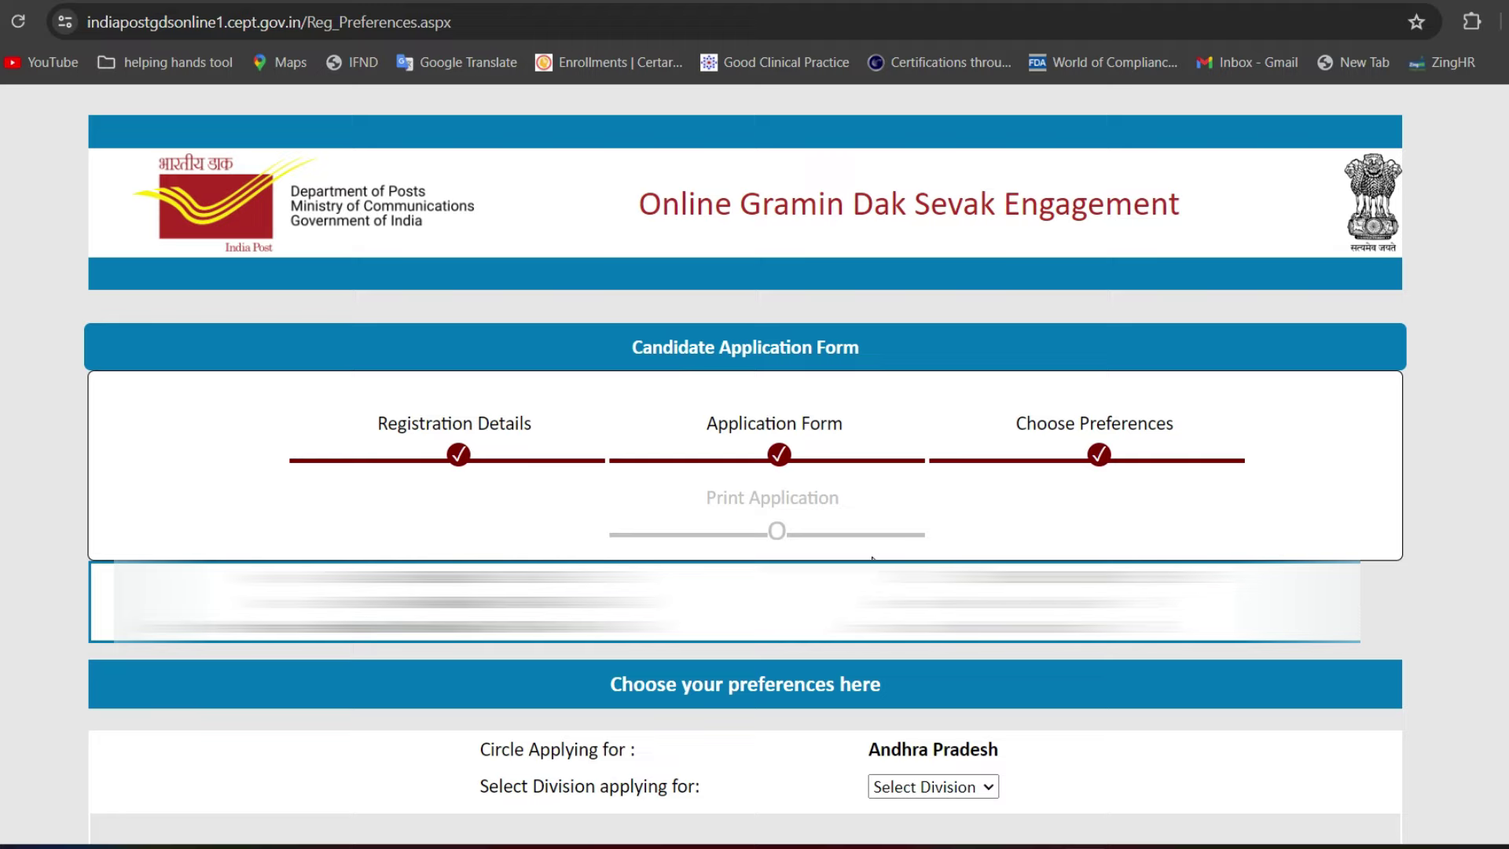
# Step: Select Srikakulam Division on the Choose Preferences page to list its eligible posts
pyautogui.scroll(-1, 872, 558)
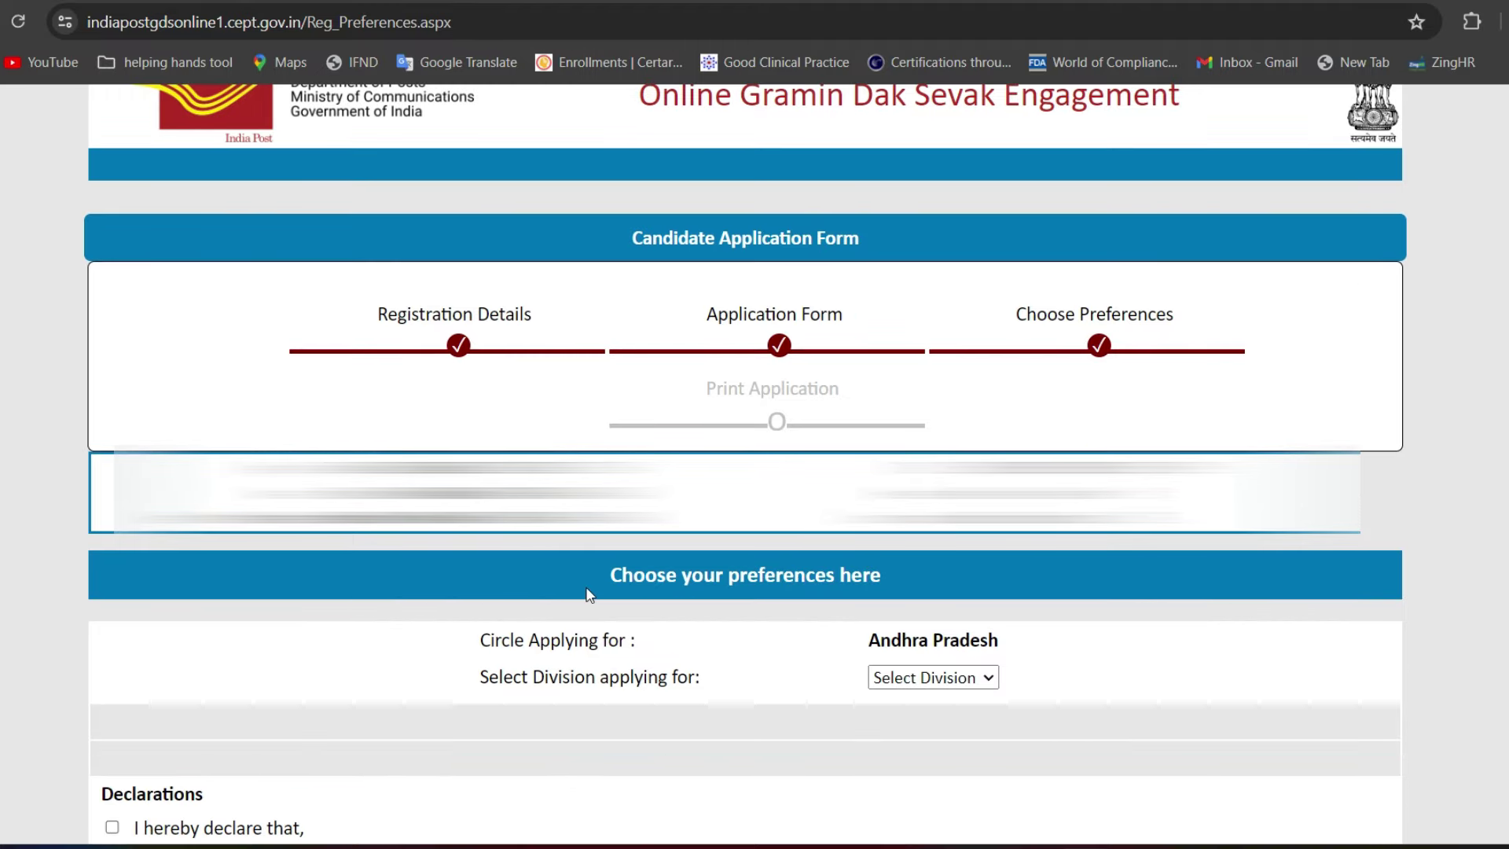
pyautogui.moveTo(615, 574); pyautogui.dragTo(896, 576)
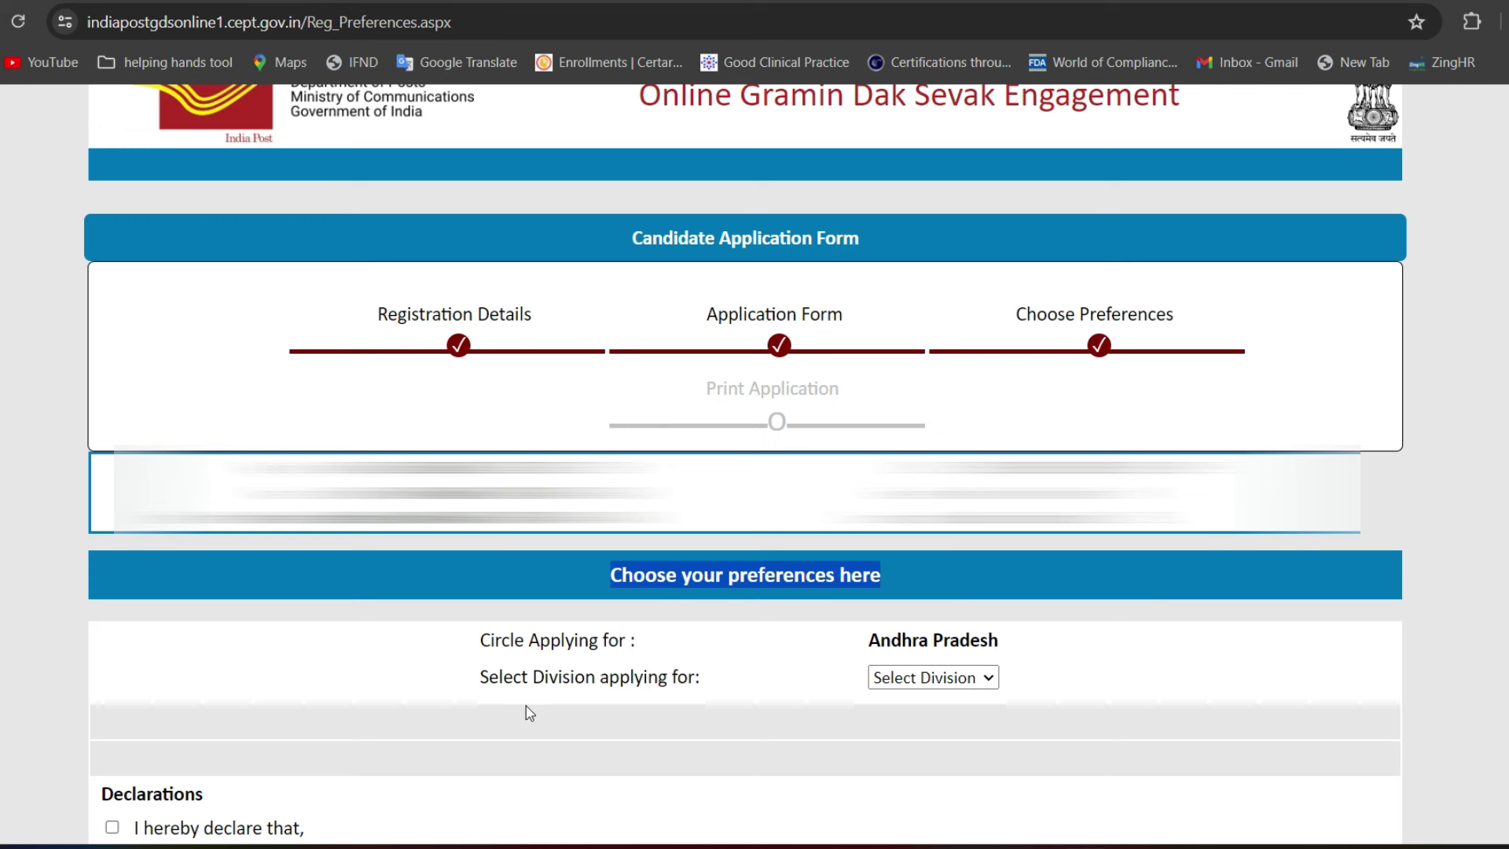
pyautogui.moveTo(489, 678); pyautogui.dragTo(695, 678)
pyautogui.click(810, 684)
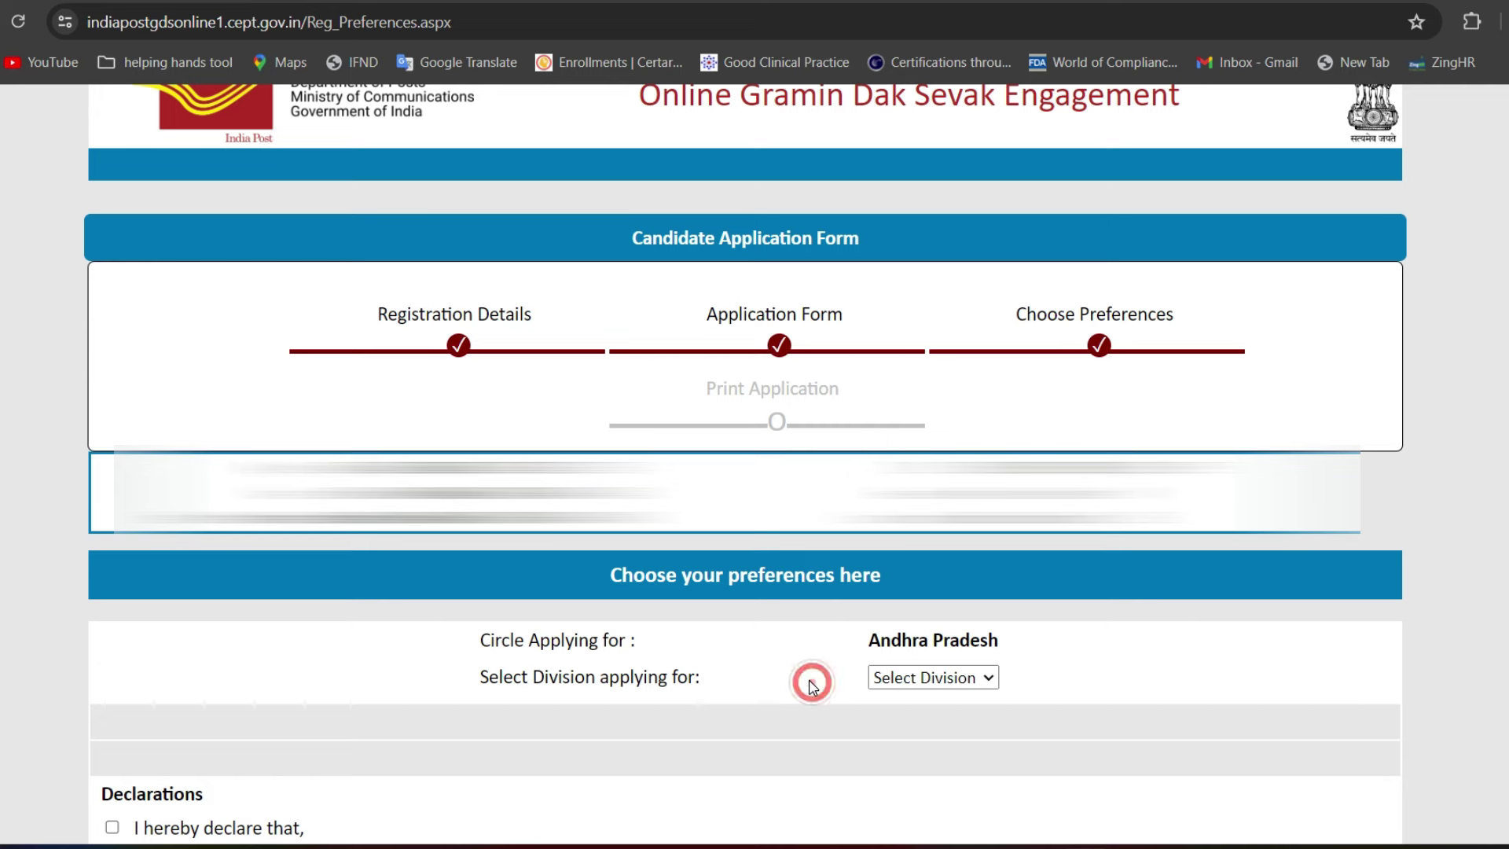
pyautogui.click(975, 681)
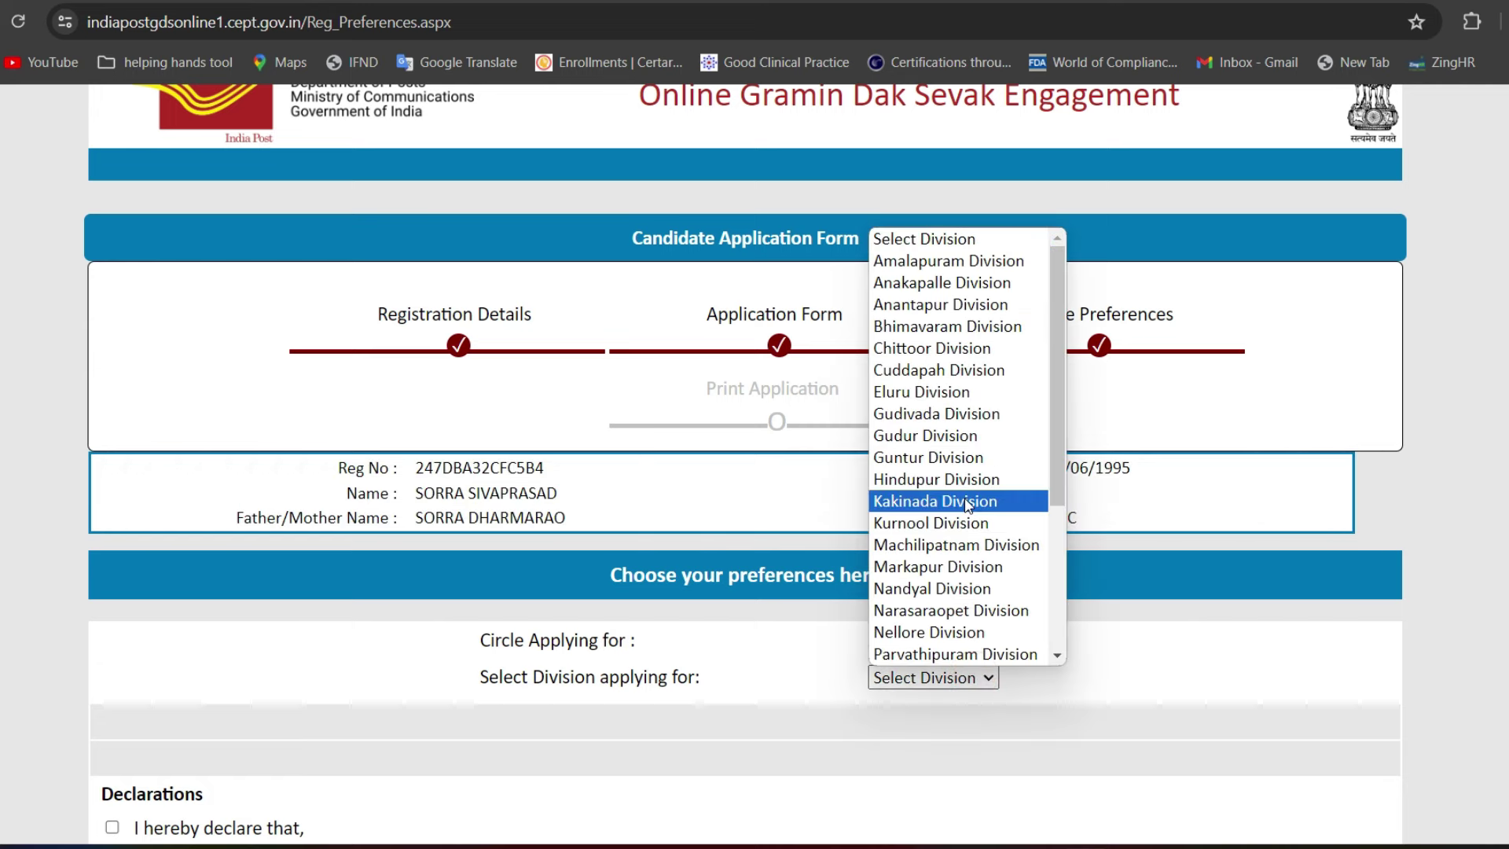
pyautogui.scroll(-5, 943, 613)
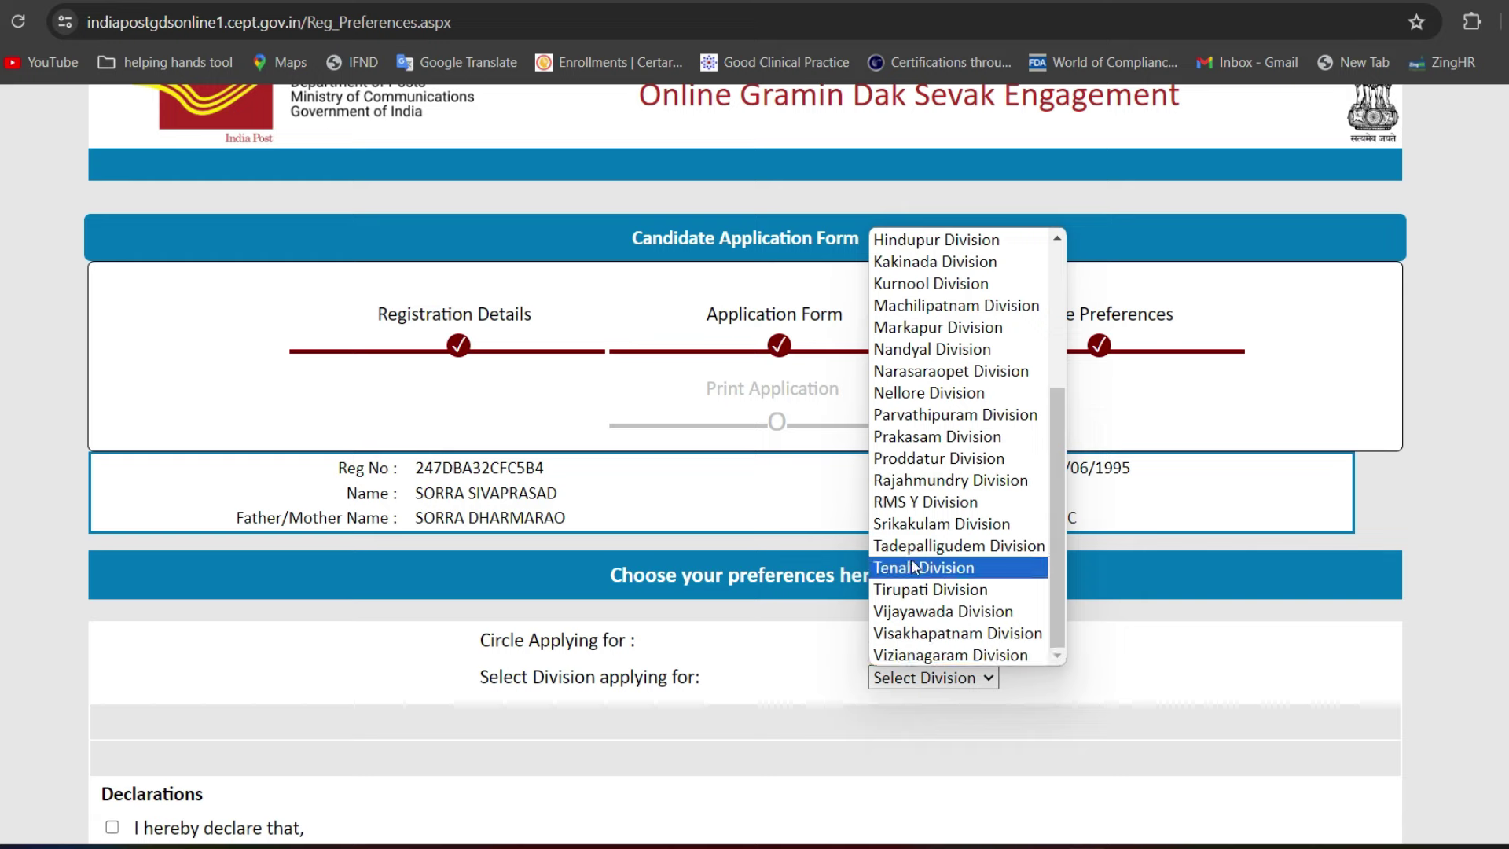
pyautogui.click(928, 524)
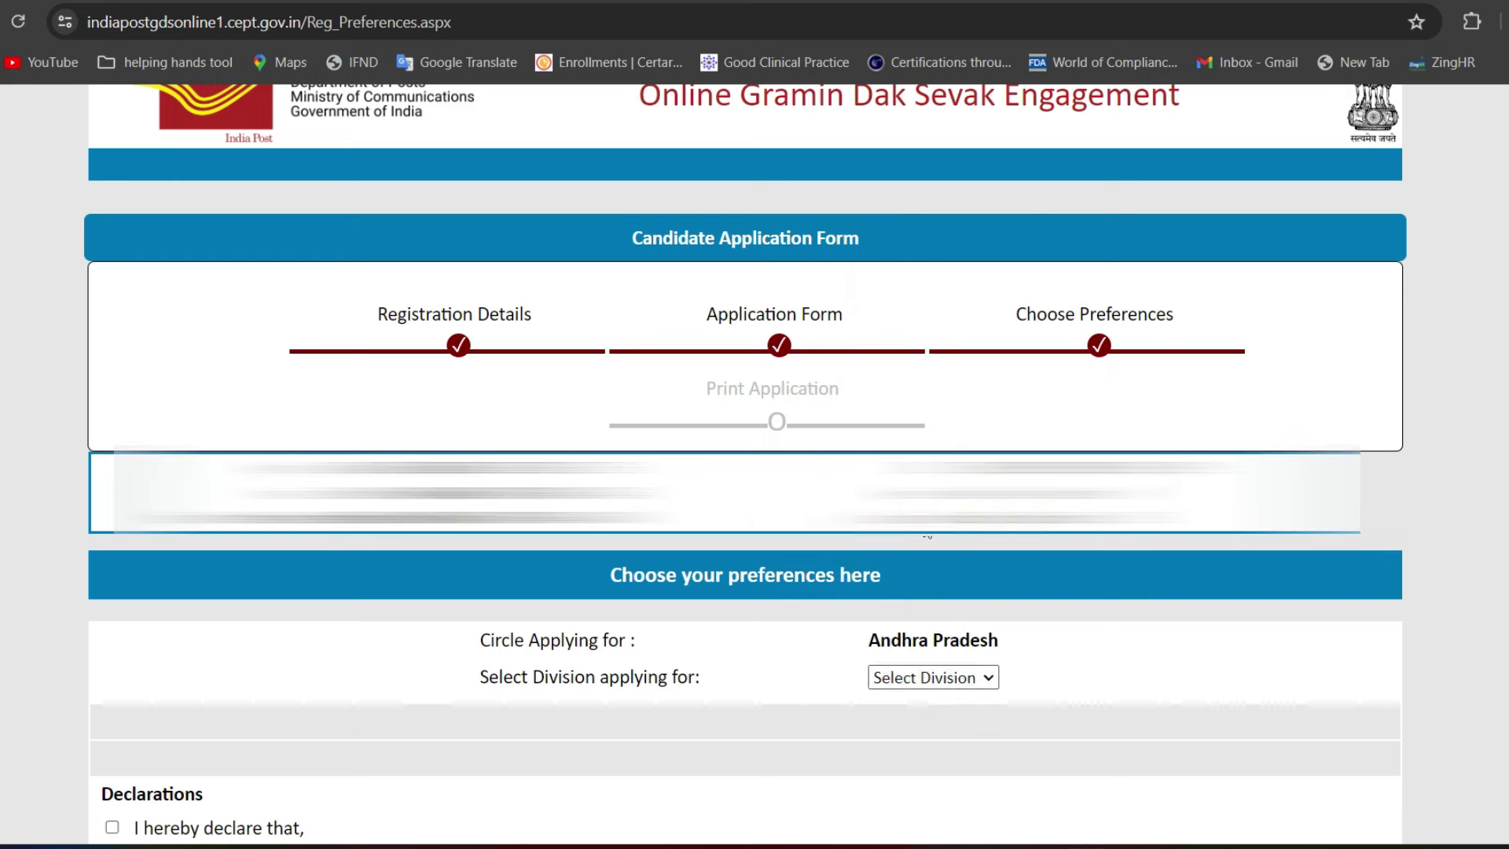
pyautogui.scroll(-2, 1080, 648)
pyautogui.scroll(-2, 1085, 652)
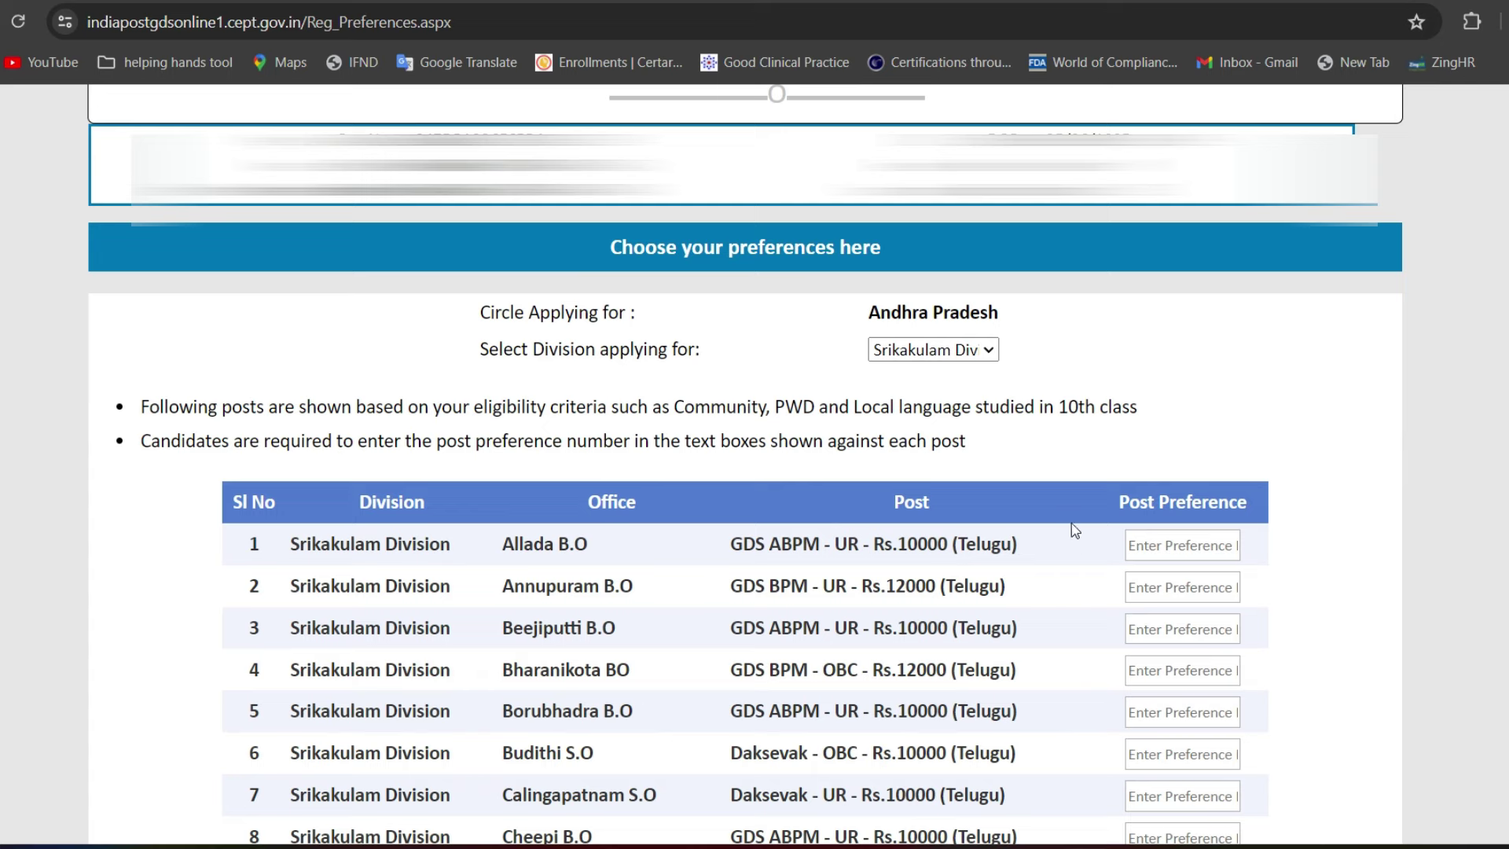
# Step: Page through all six pages of Srikakulam posts, then return to the first page
pyautogui.scroll(-2, 1134, 437)
pyautogui.scroll(-2, 1137, 445)
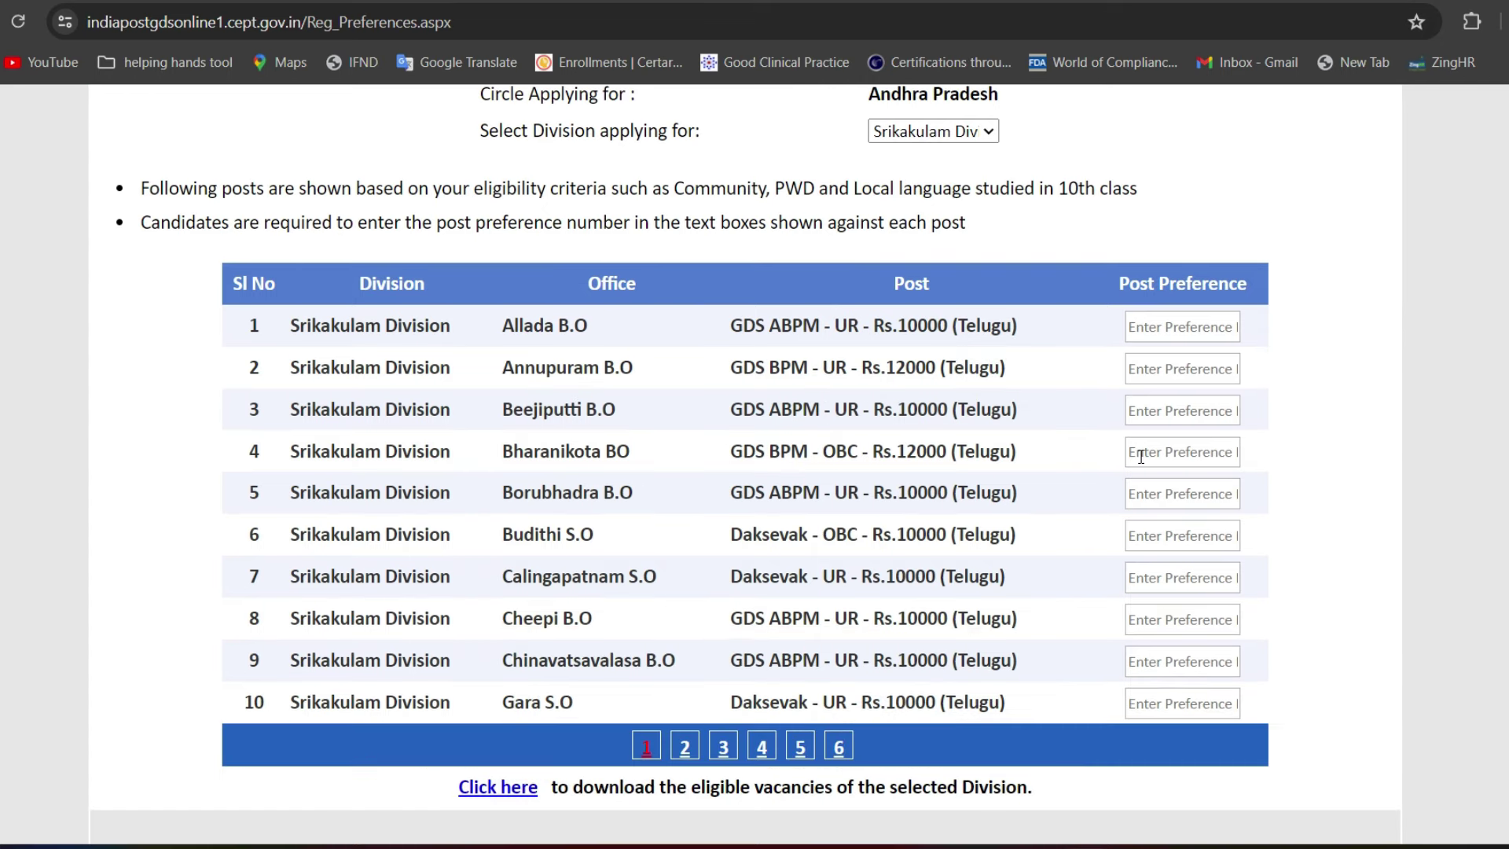
pyautogui.click(685, 748)
pyautogui.click(724, 748)
pyautogui.click(762, 748)
pyautogui.click(801, 751)
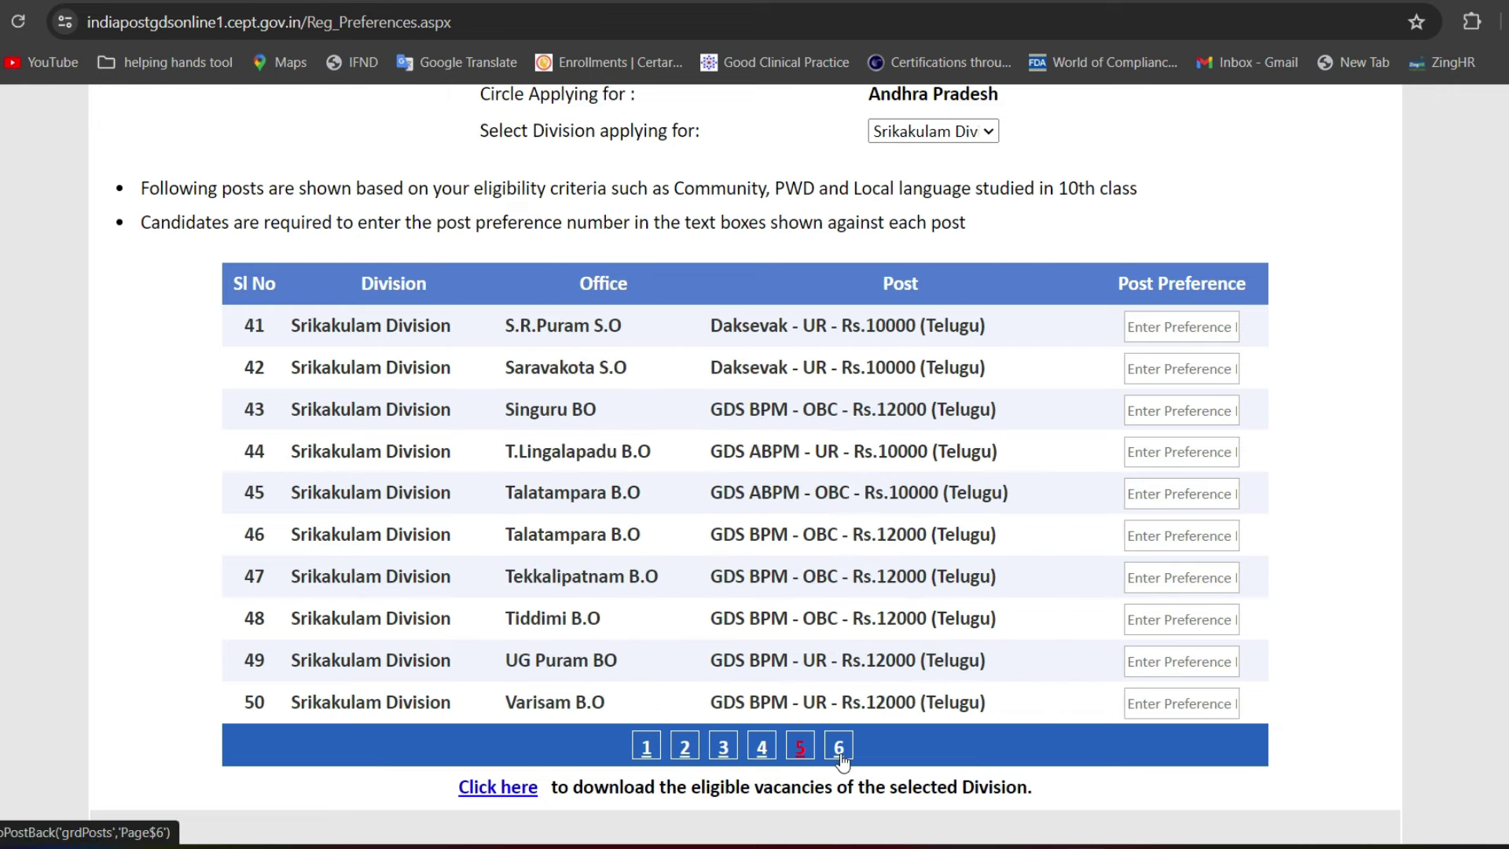
pyautogui.click(839, 750)
pyautogui.click(646, 371)
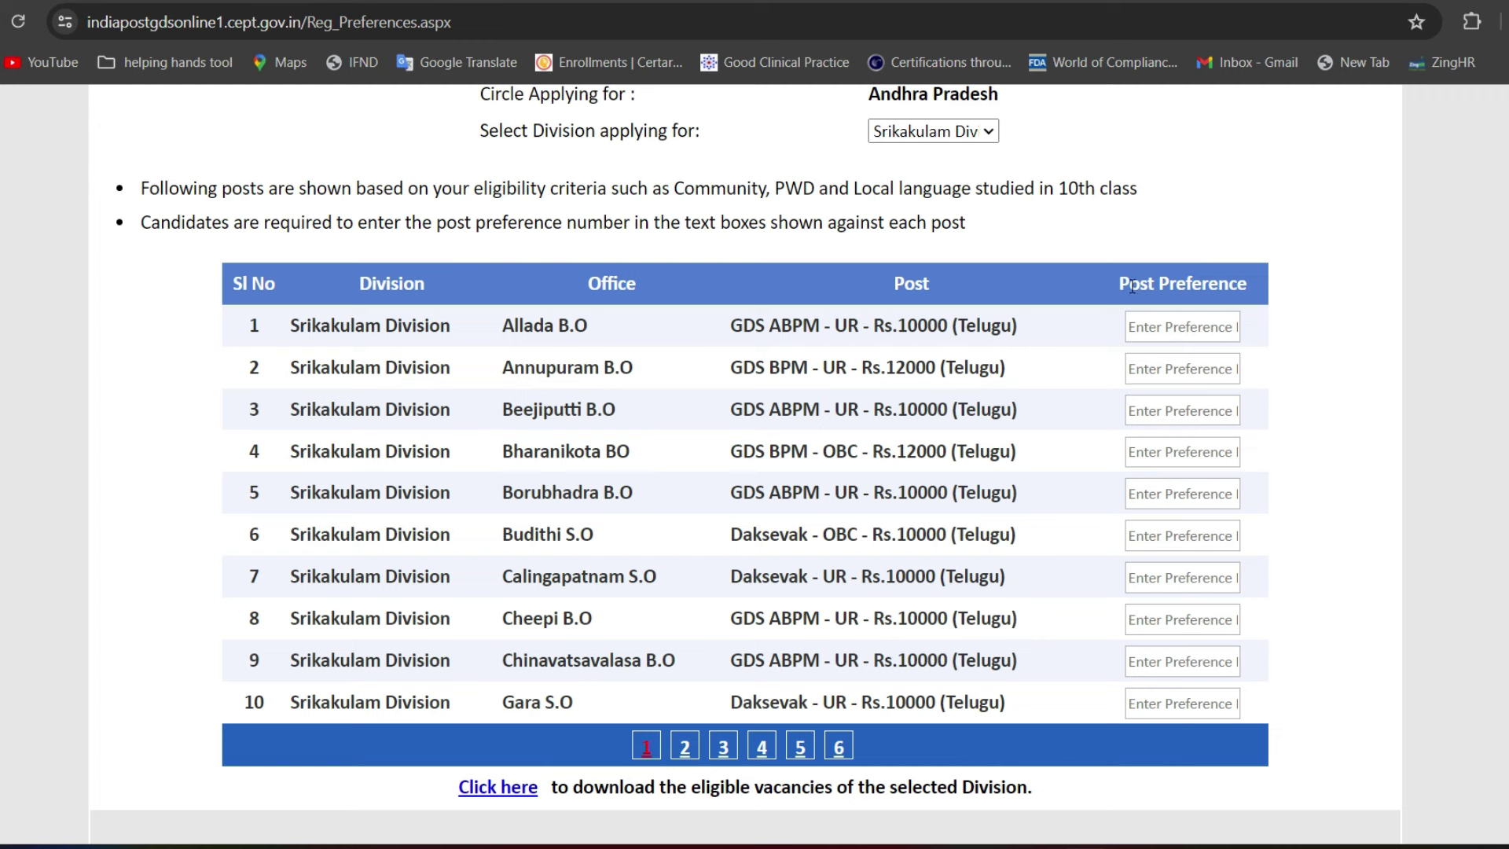
pyautogui.moveTo(1120, 287)
pyautogui.mouseDown()
pyautogui.moveTo(1226, 289)
pyautogui.moveTo(1269, 308)
pyautogui.mouseUp()
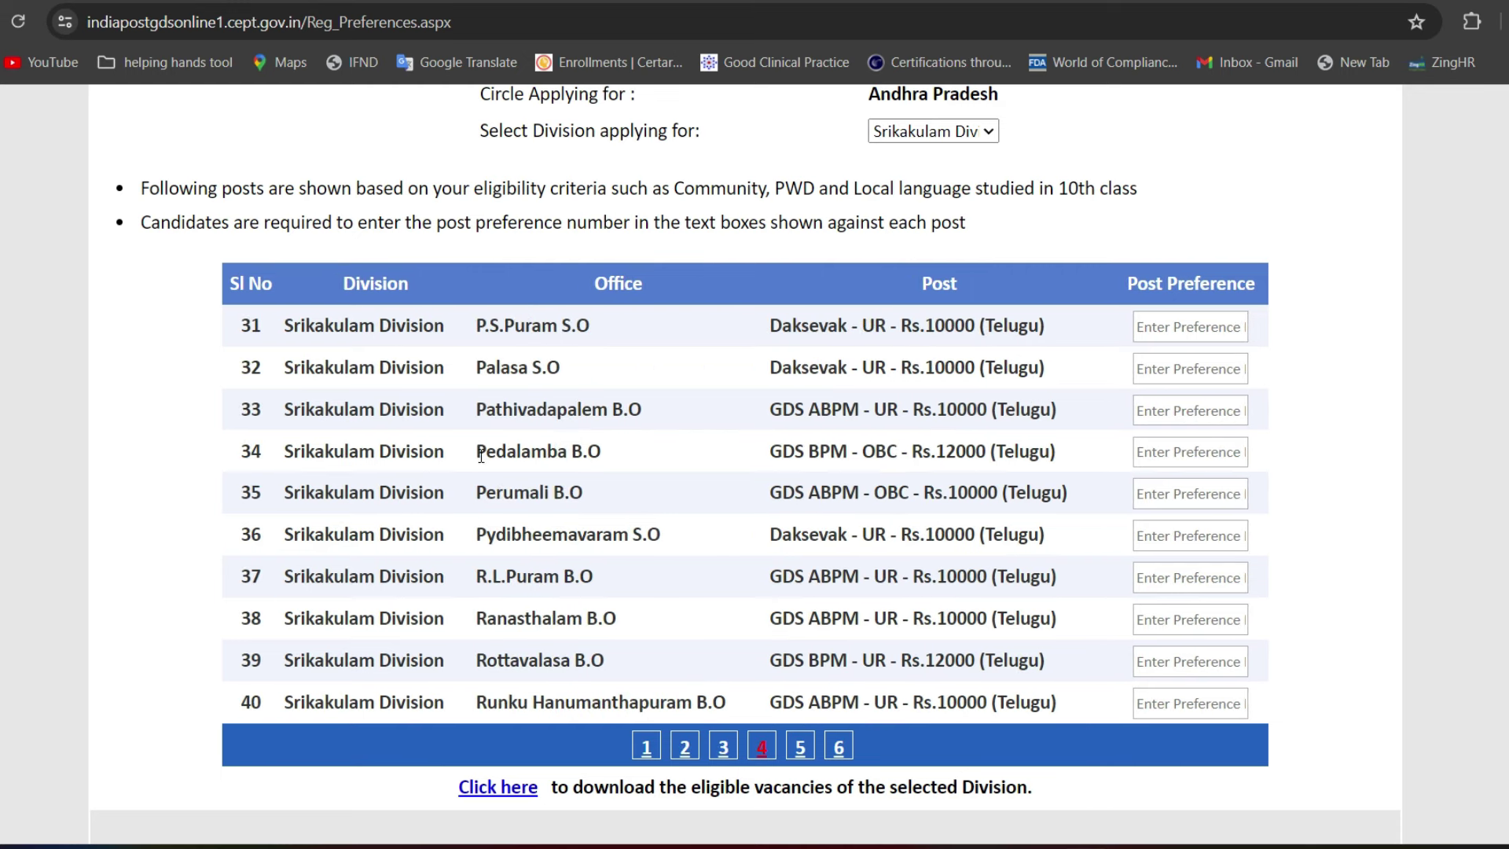
# Step: On the posts 41–50 page, type preference 214 into Tekkalipatnam B.O's Post Preference box
pyautogui.click(804, 755)
pyautogui.click(1144, 576)
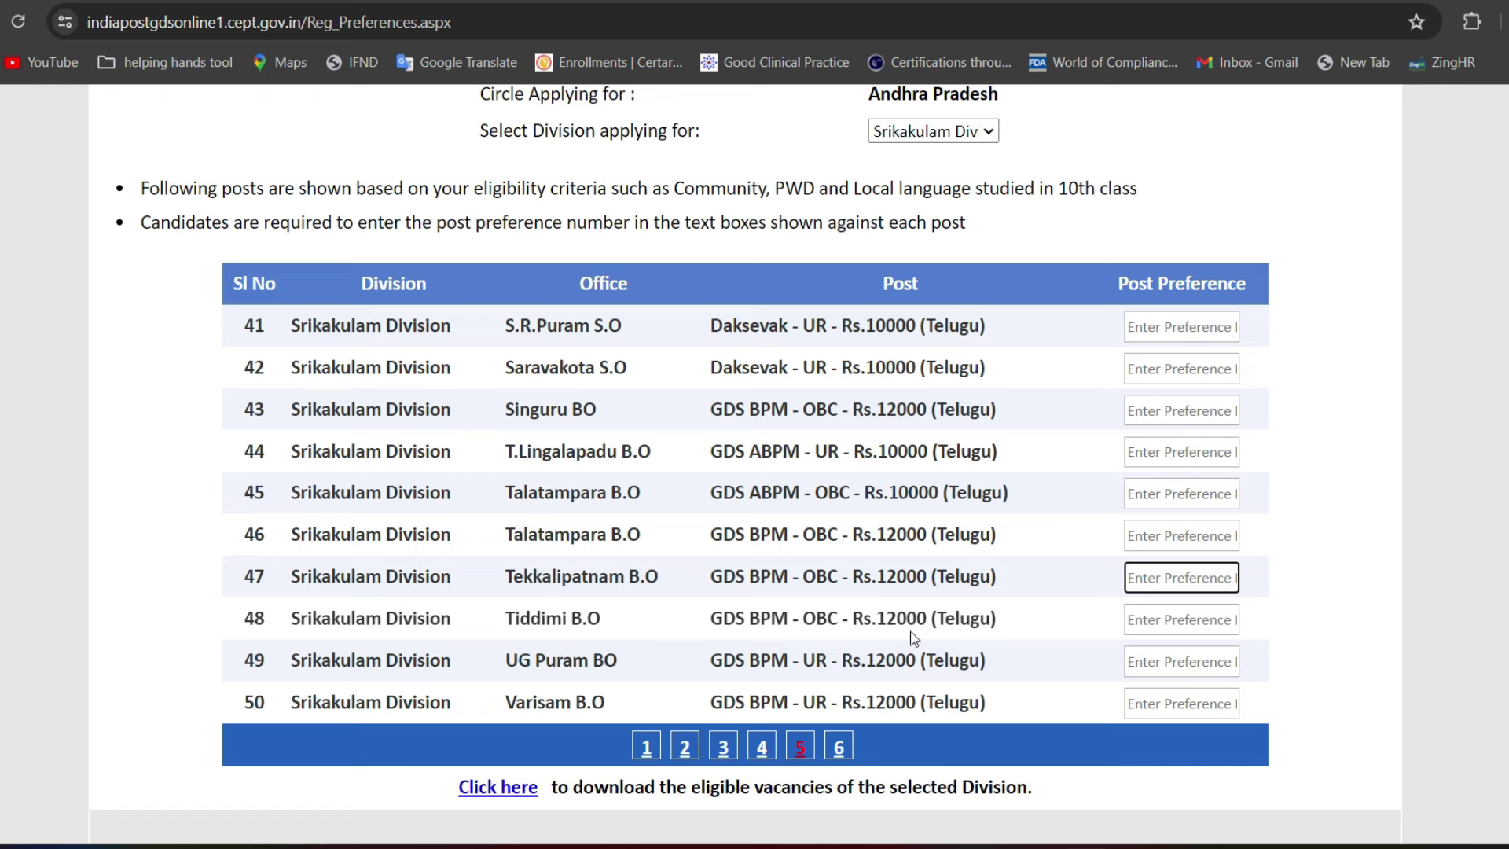
pyautogui.write('2')
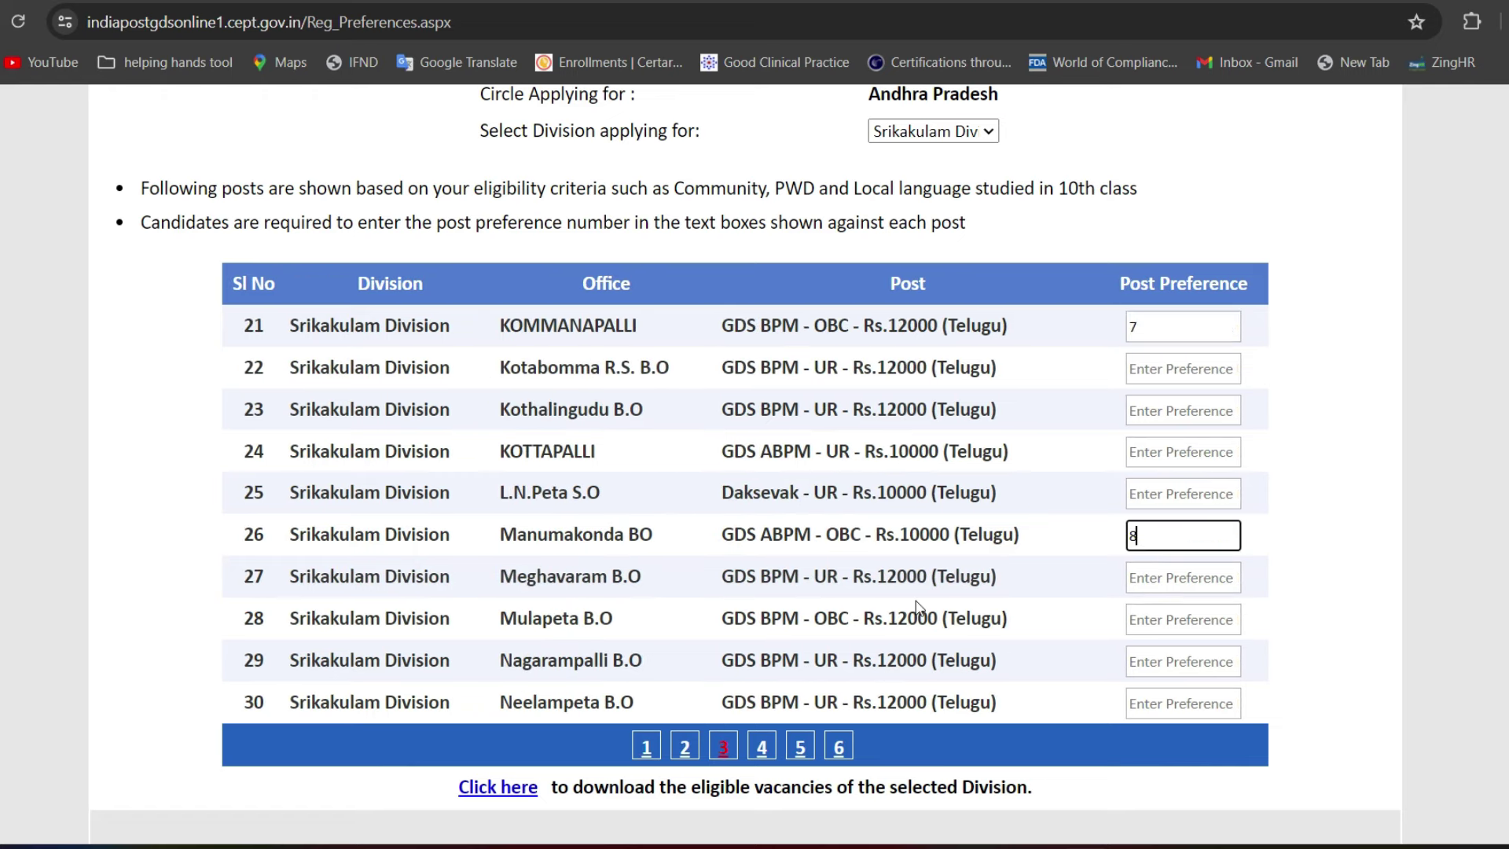
pyautogui.write('14')
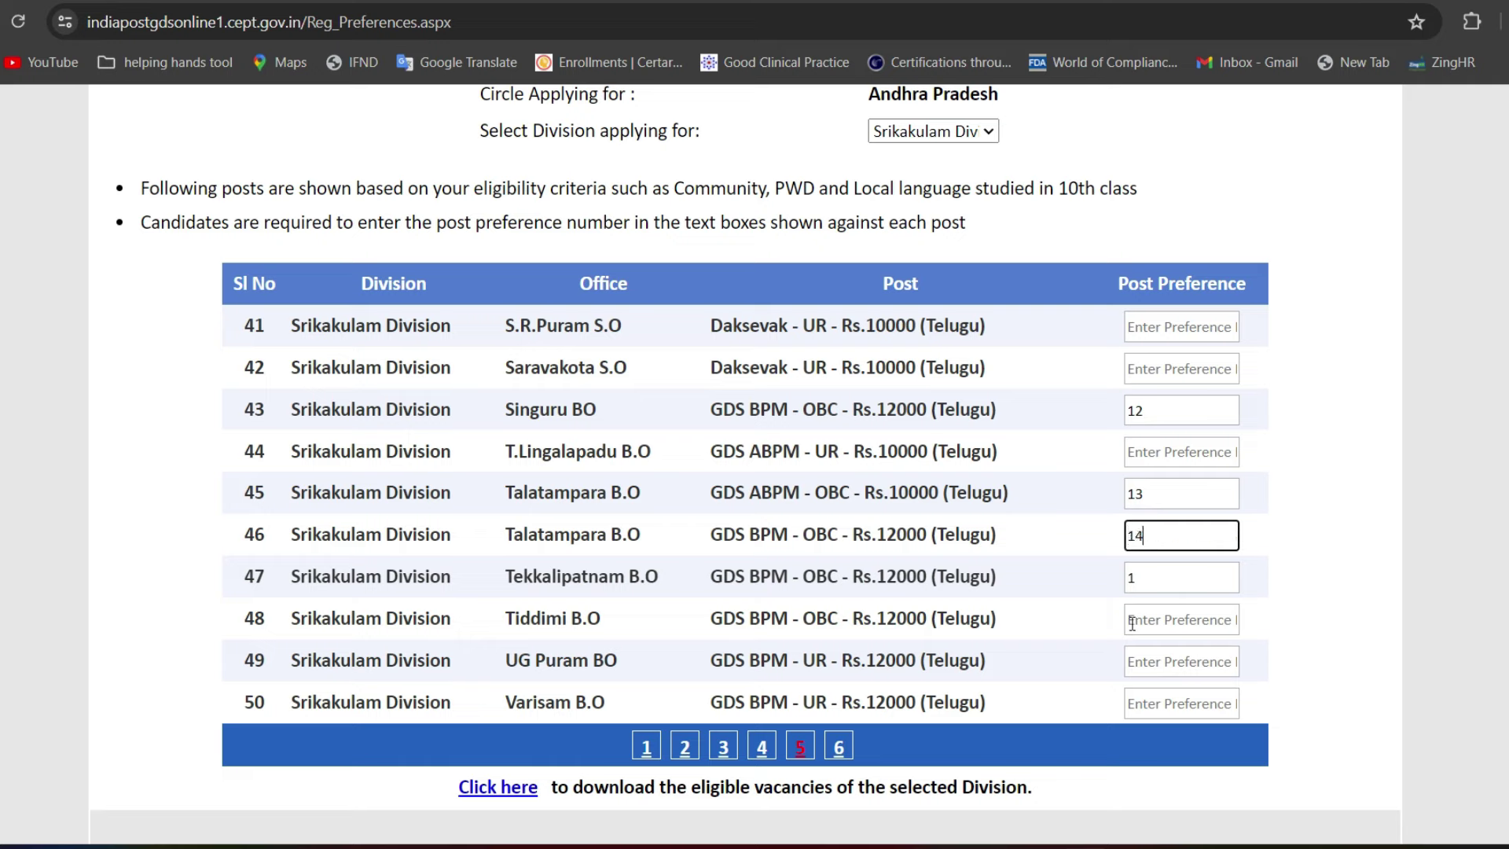
pyautogui.scroll(-1, 866, 539)
# Step: Tick the 'I hereby declare that' declaration and Save & Proceed to submit the preferences
pyautogui.scroll(-1, 868, 535)
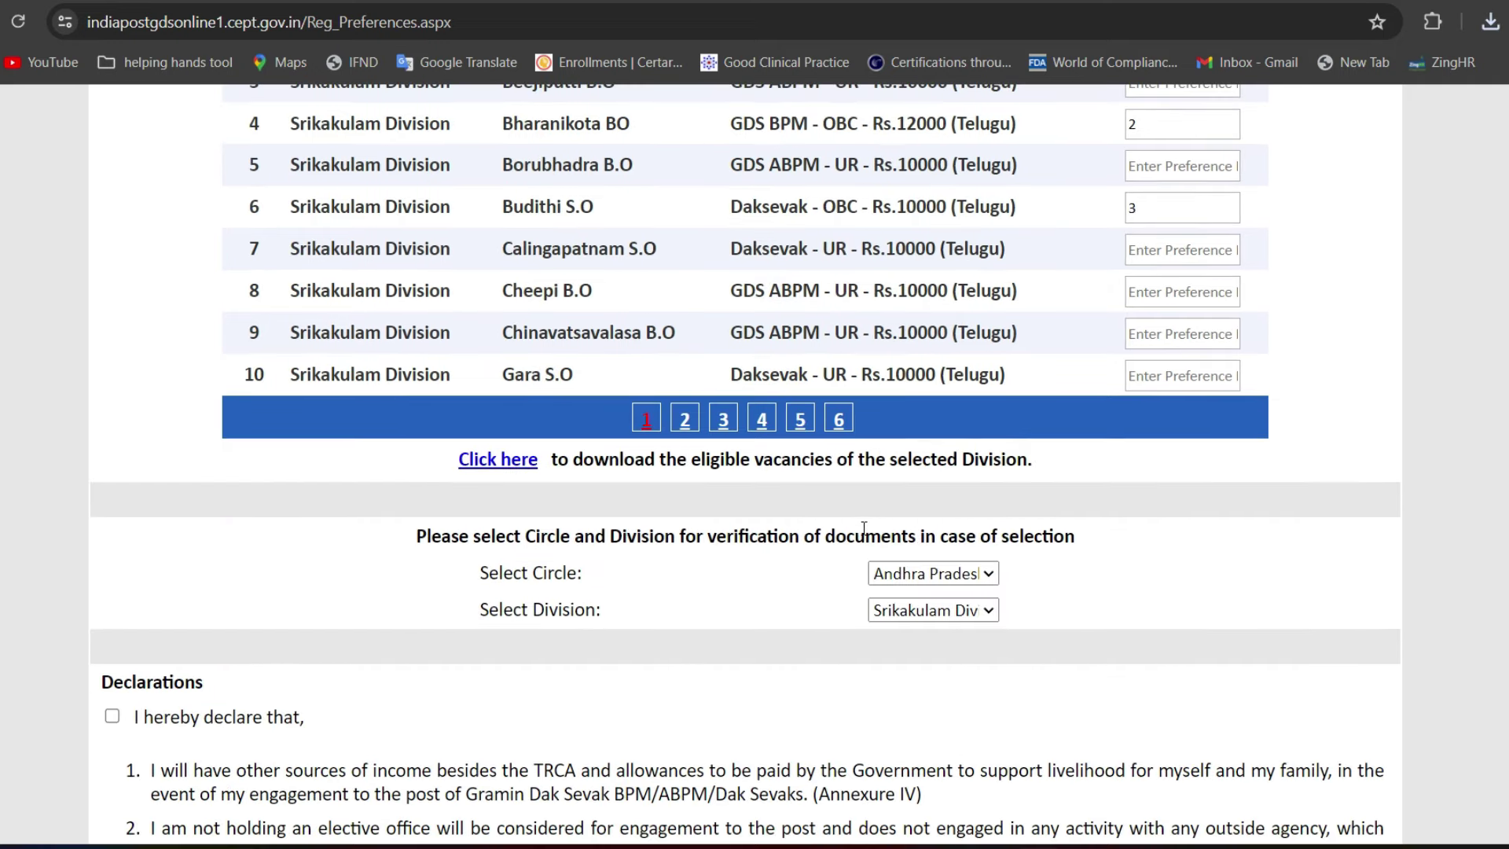
pyautogui.scroll(-1, 864, 532)
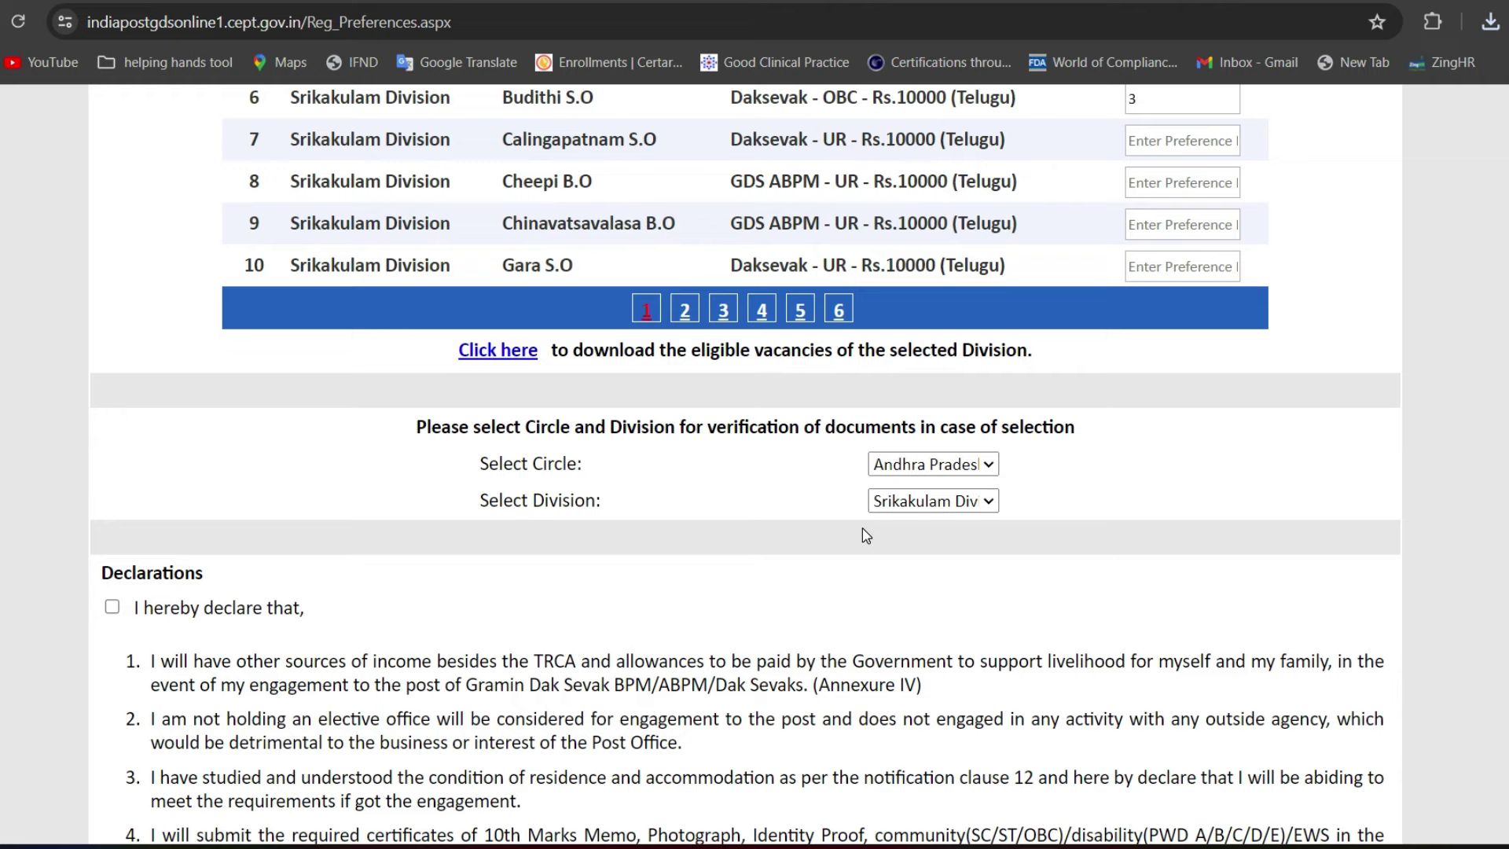
pyautogui.scroll(-1, 866, 535)
pyautogui.scroll(-2, 864, 532)
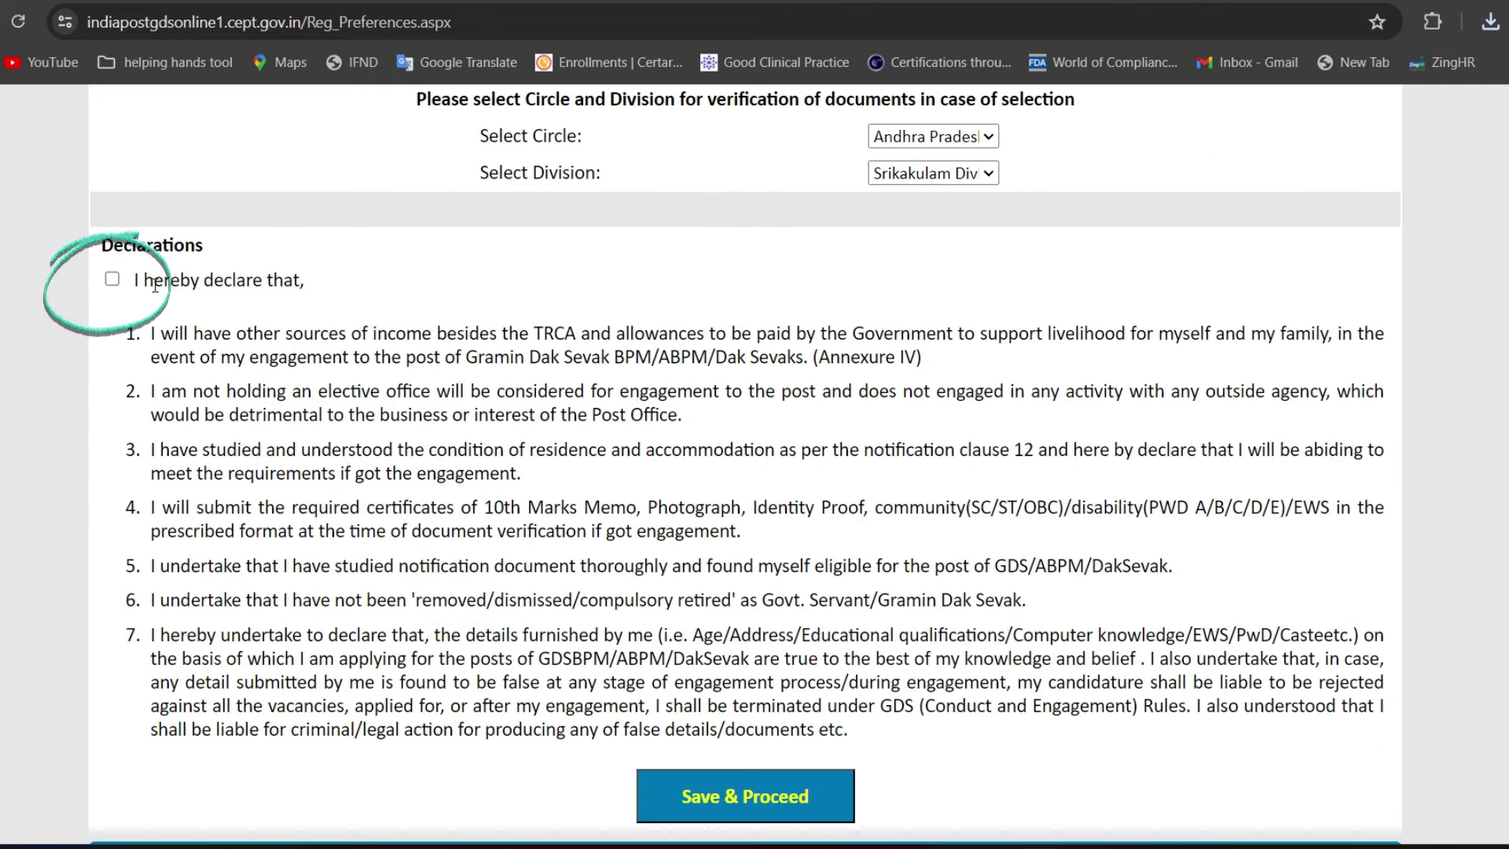
pyautogui.click(113, 279)
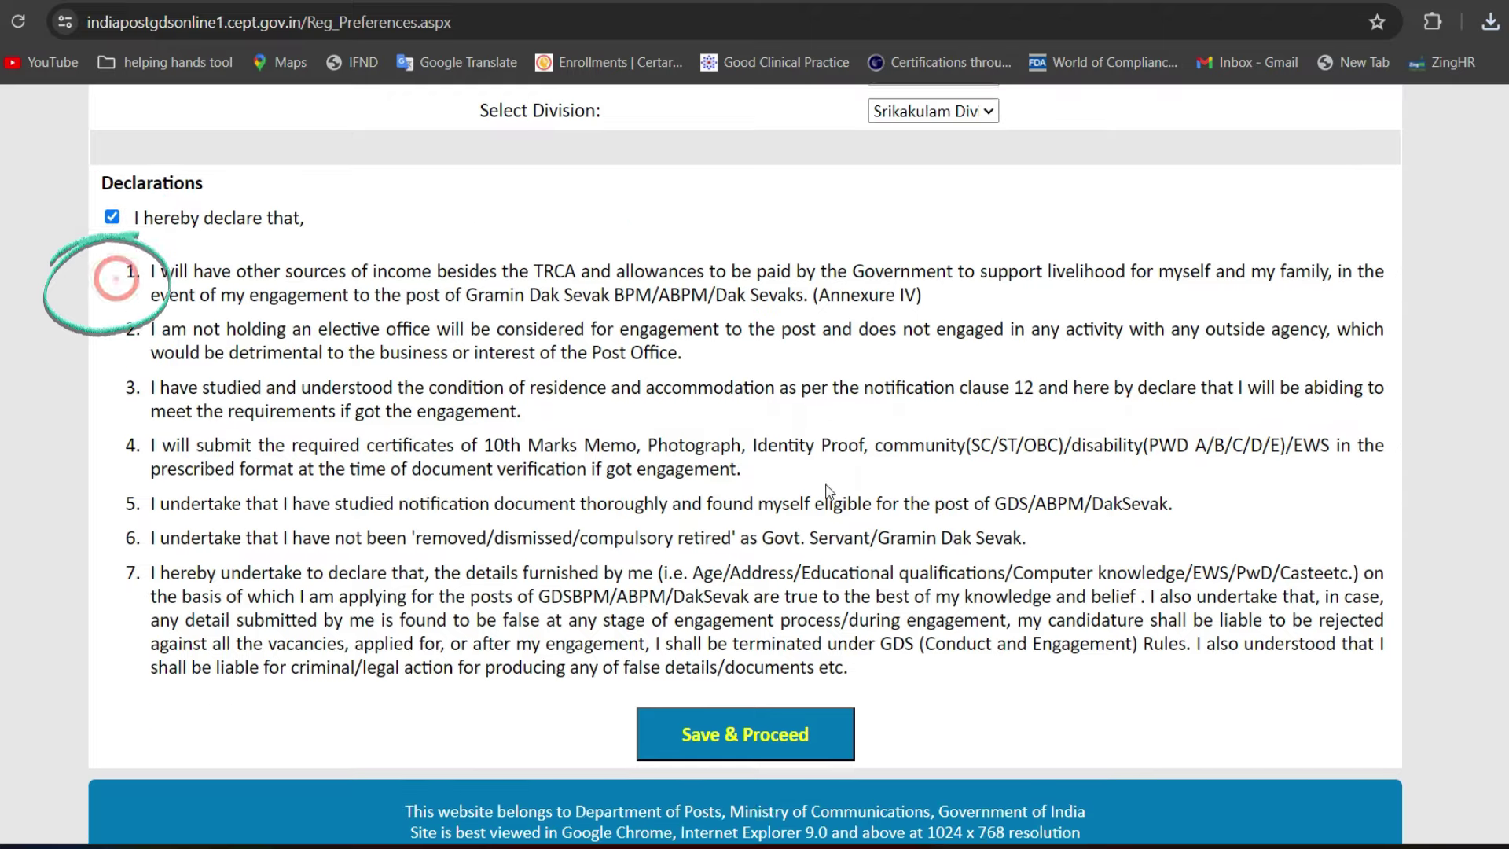
pyautogui.scroll(-1, 126, 287)
pyautogui.click(754, 702)
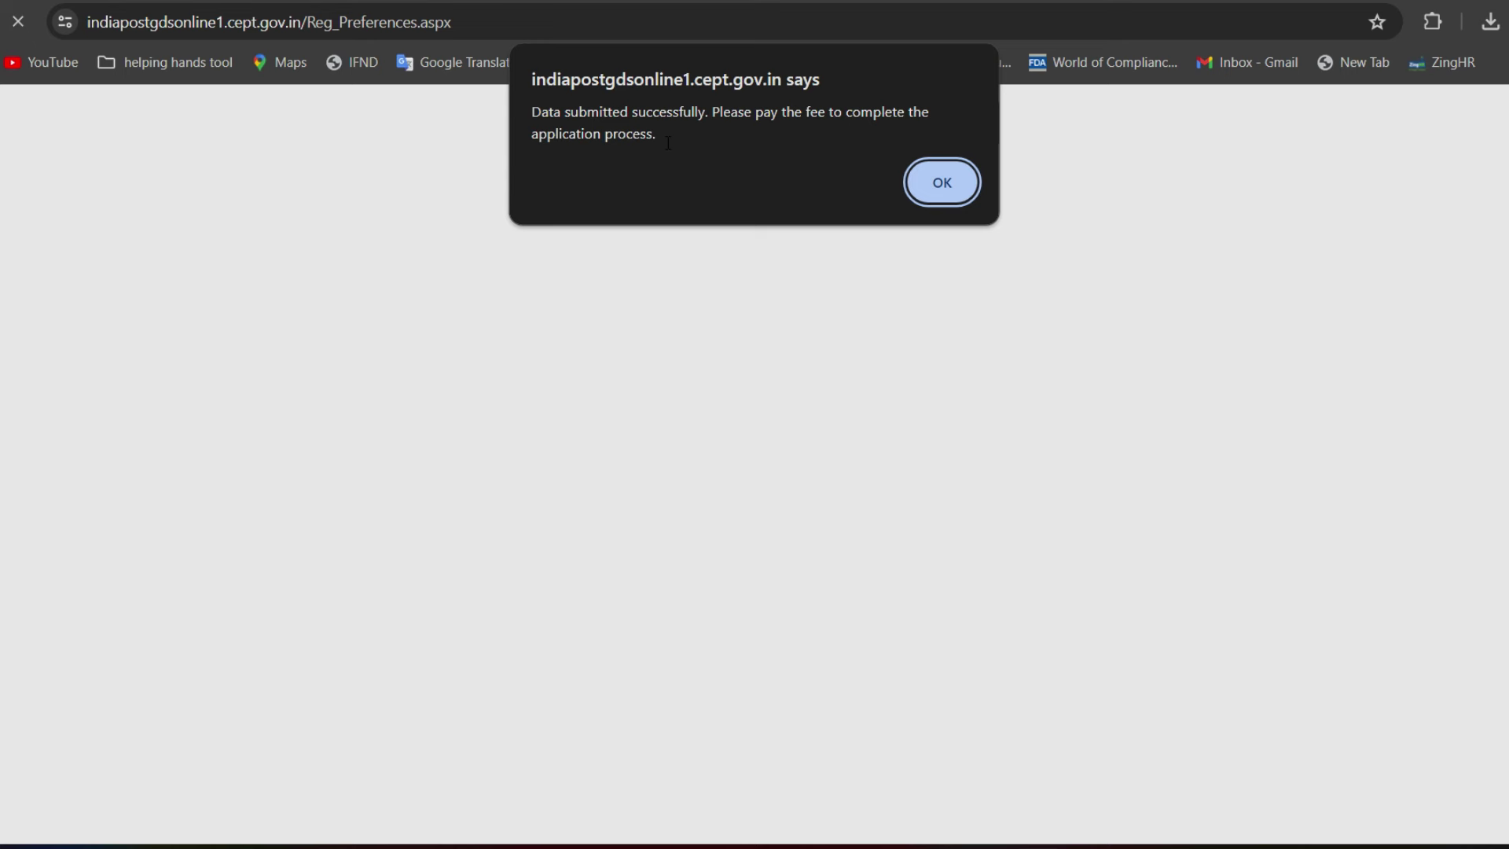
# Step: Dismiss the submission-success and fee non-refund notices, then start paying the Rs. 100 fee
pyautogui.click(931, 189)
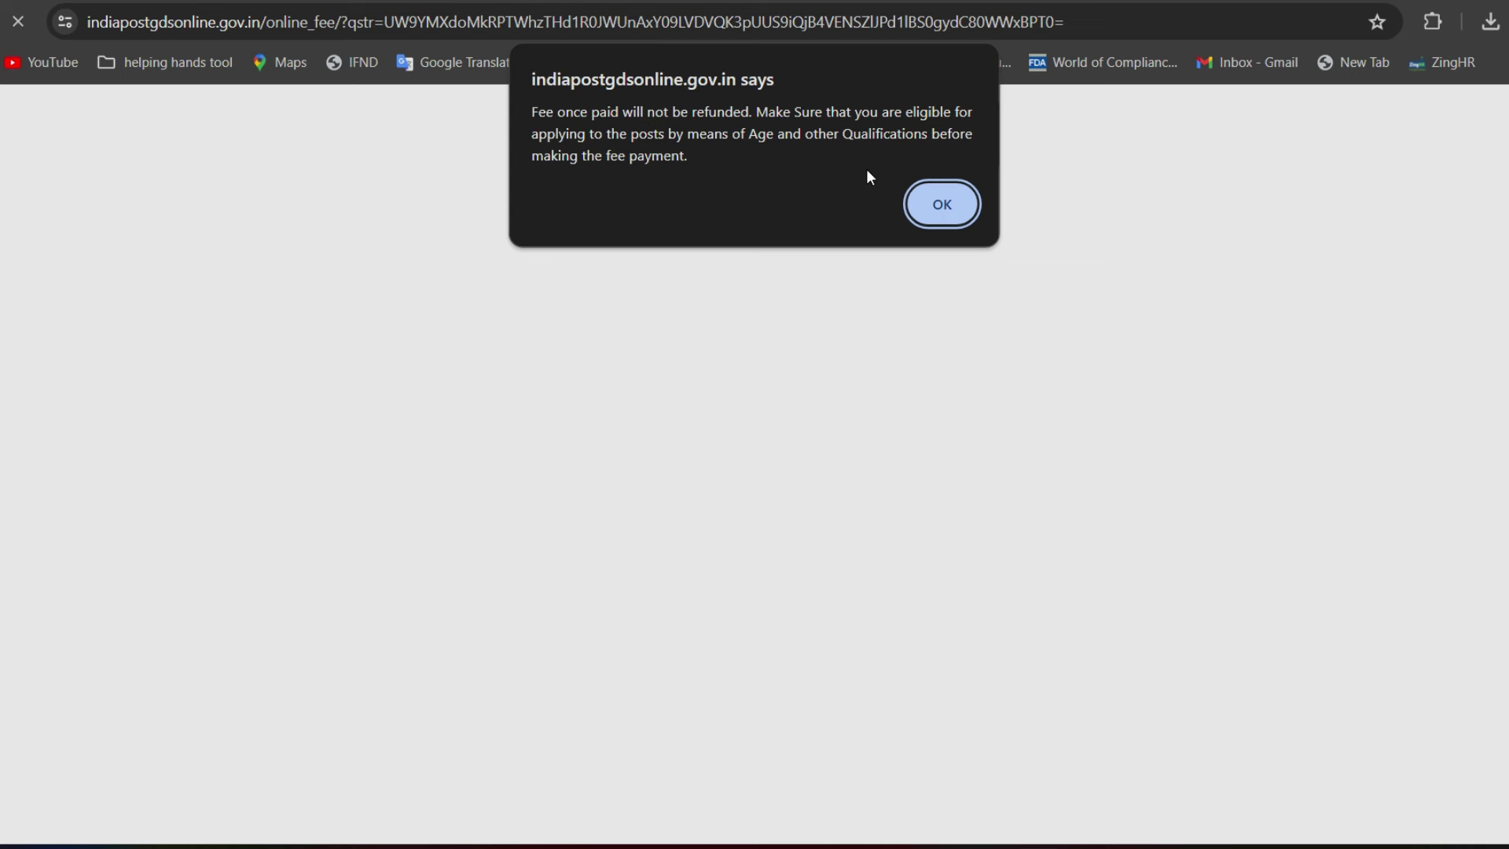
pyautogui.click(954, 208)
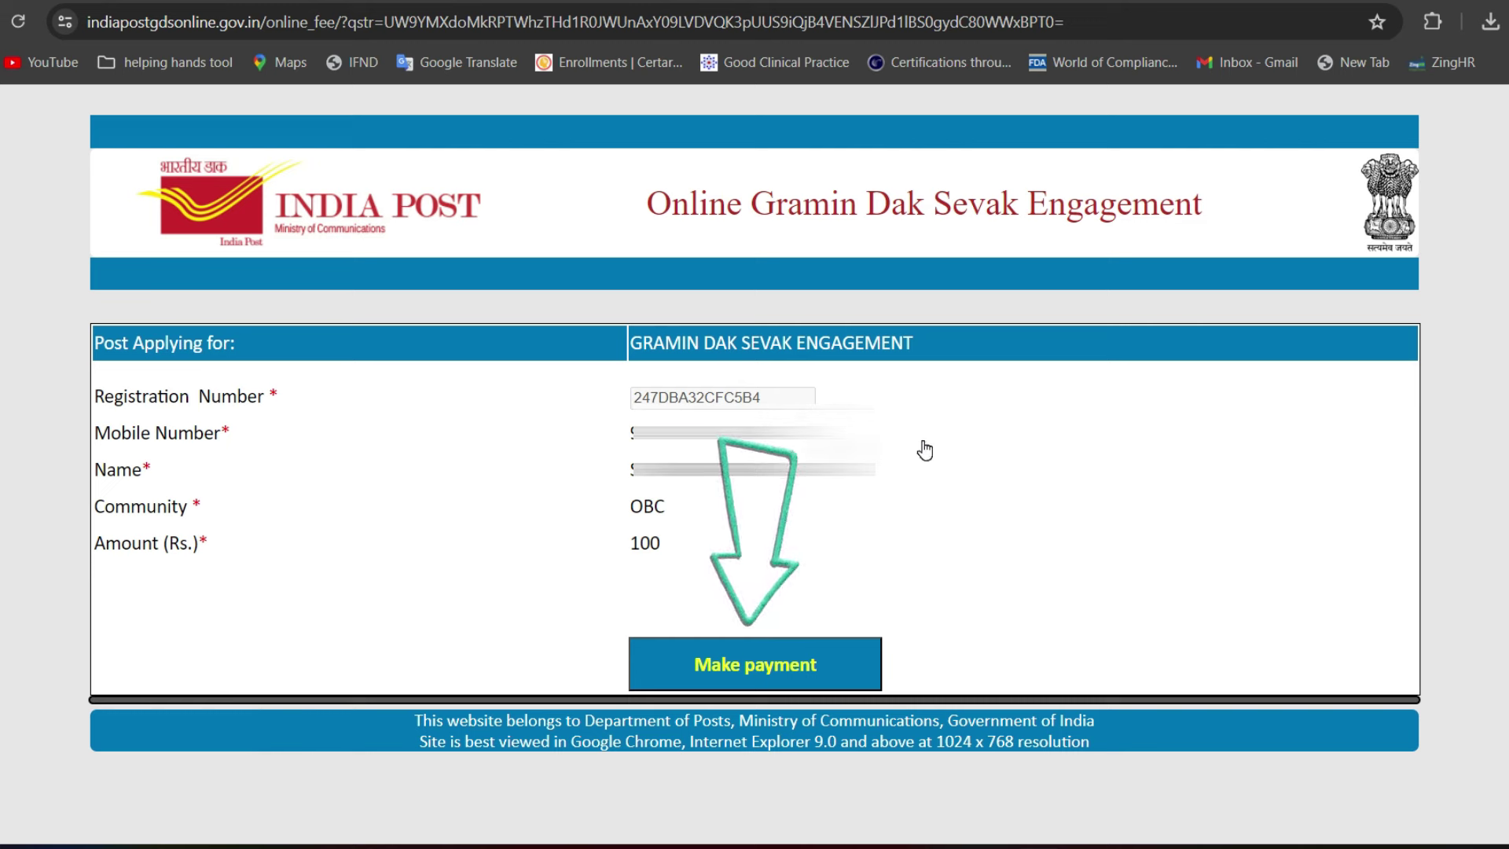
pyautogui.click(801, 659)
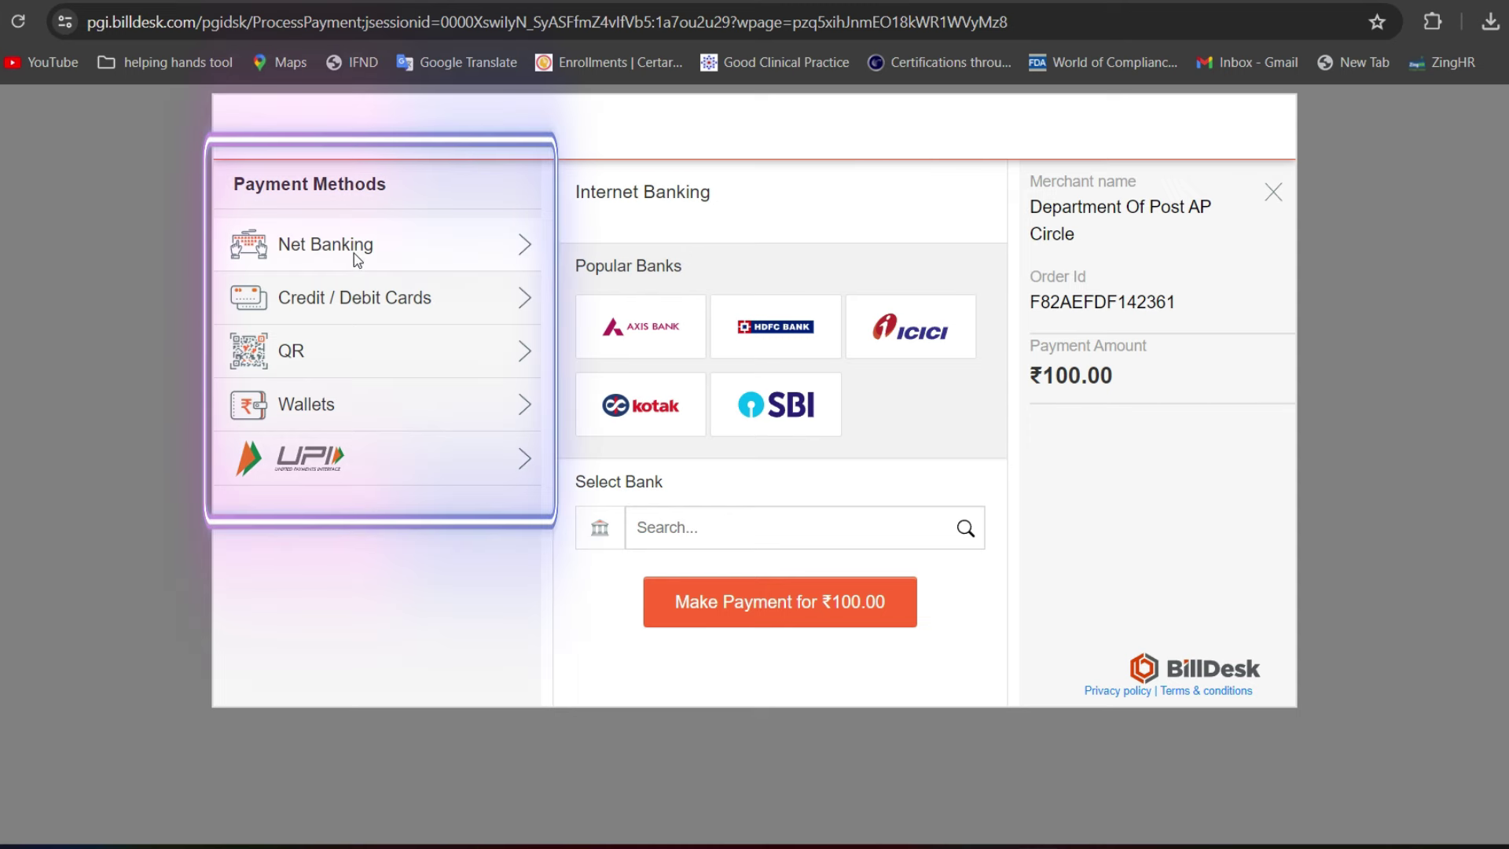
# Step: After viewing the card, QR and wallet options, pay by UPI and reveal the ₹100.00 QR code
pyautogui.click(363, 314)
pyautogui.click(380, 374)
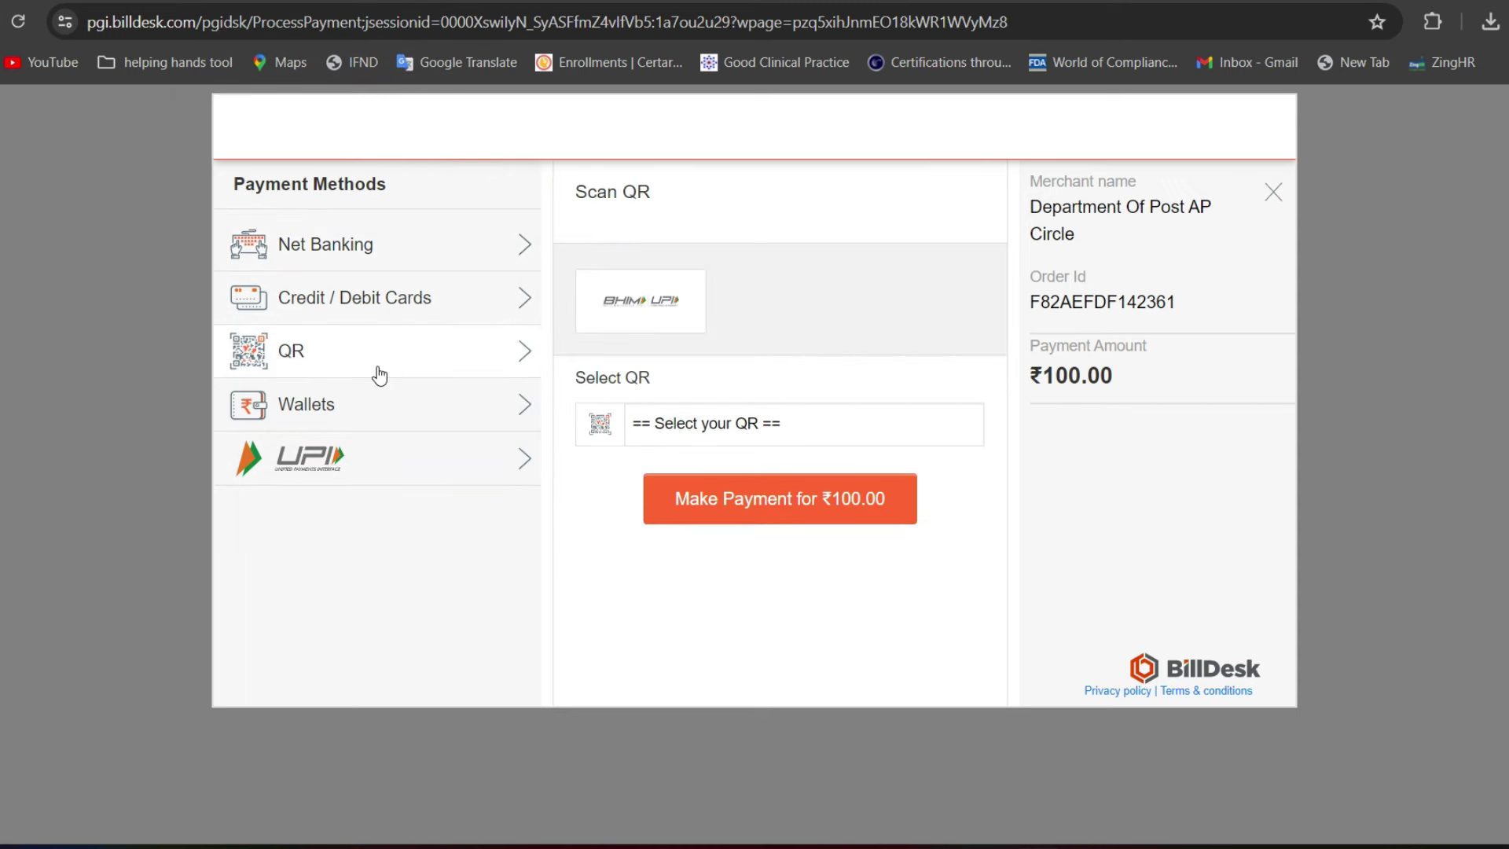
pyautogui.click(377, 419)
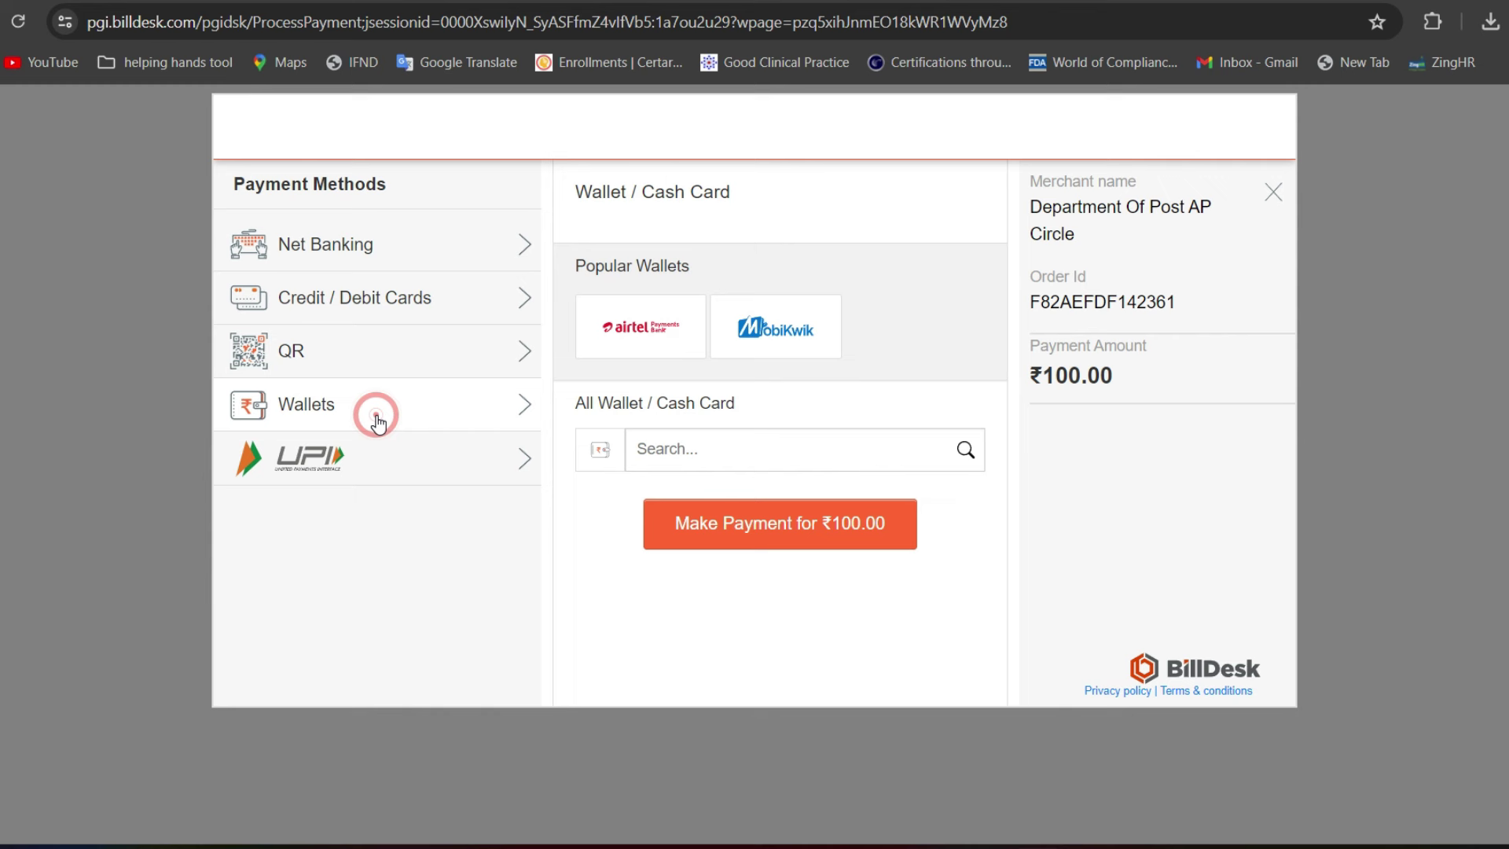
pyautogui.click(382, 474)
pyautogui.click(384, 474)
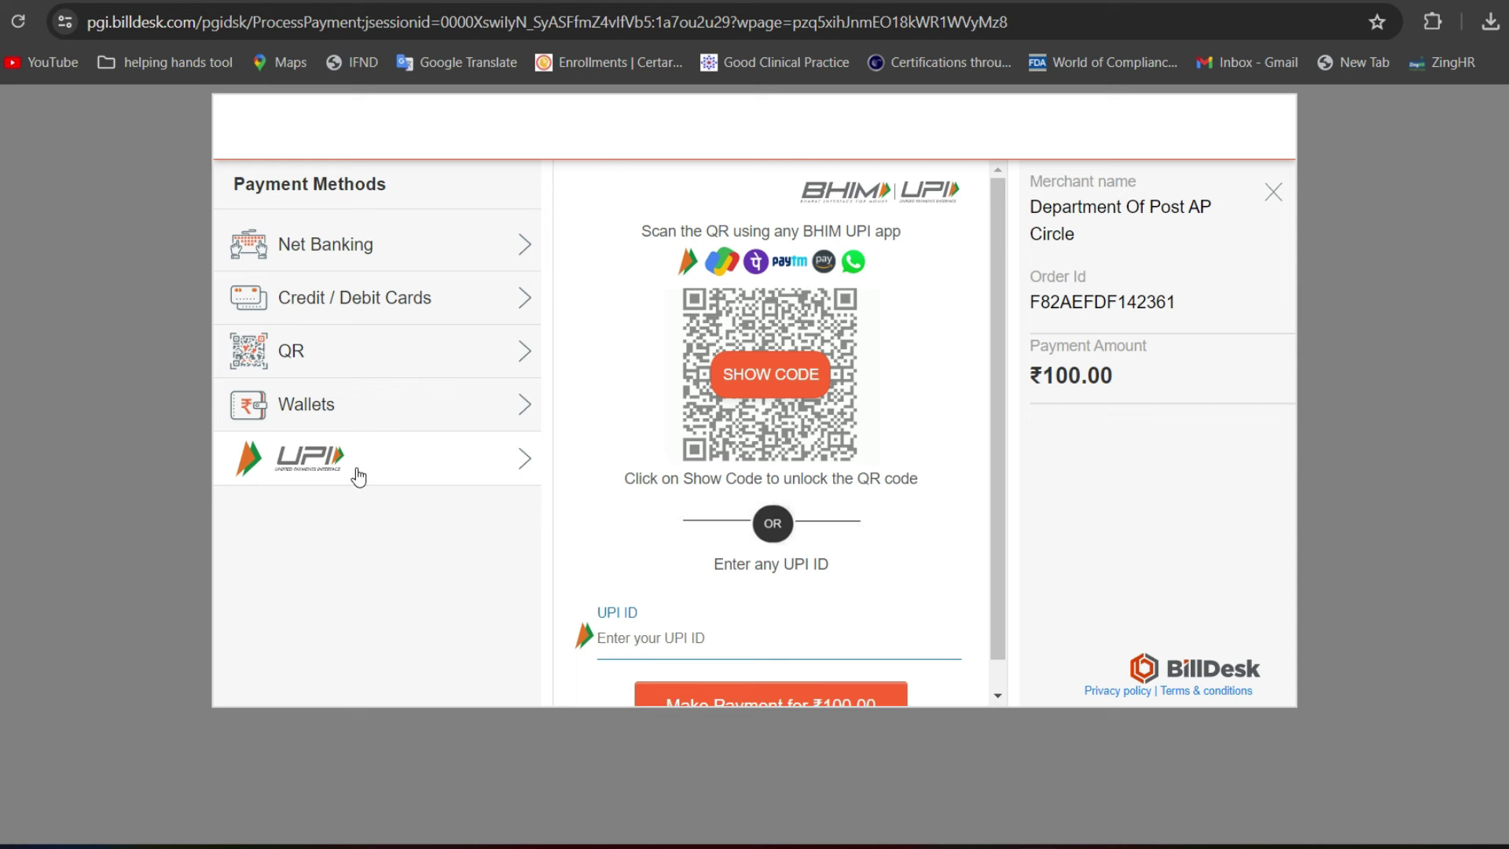
pyautogui.click(773, 388)
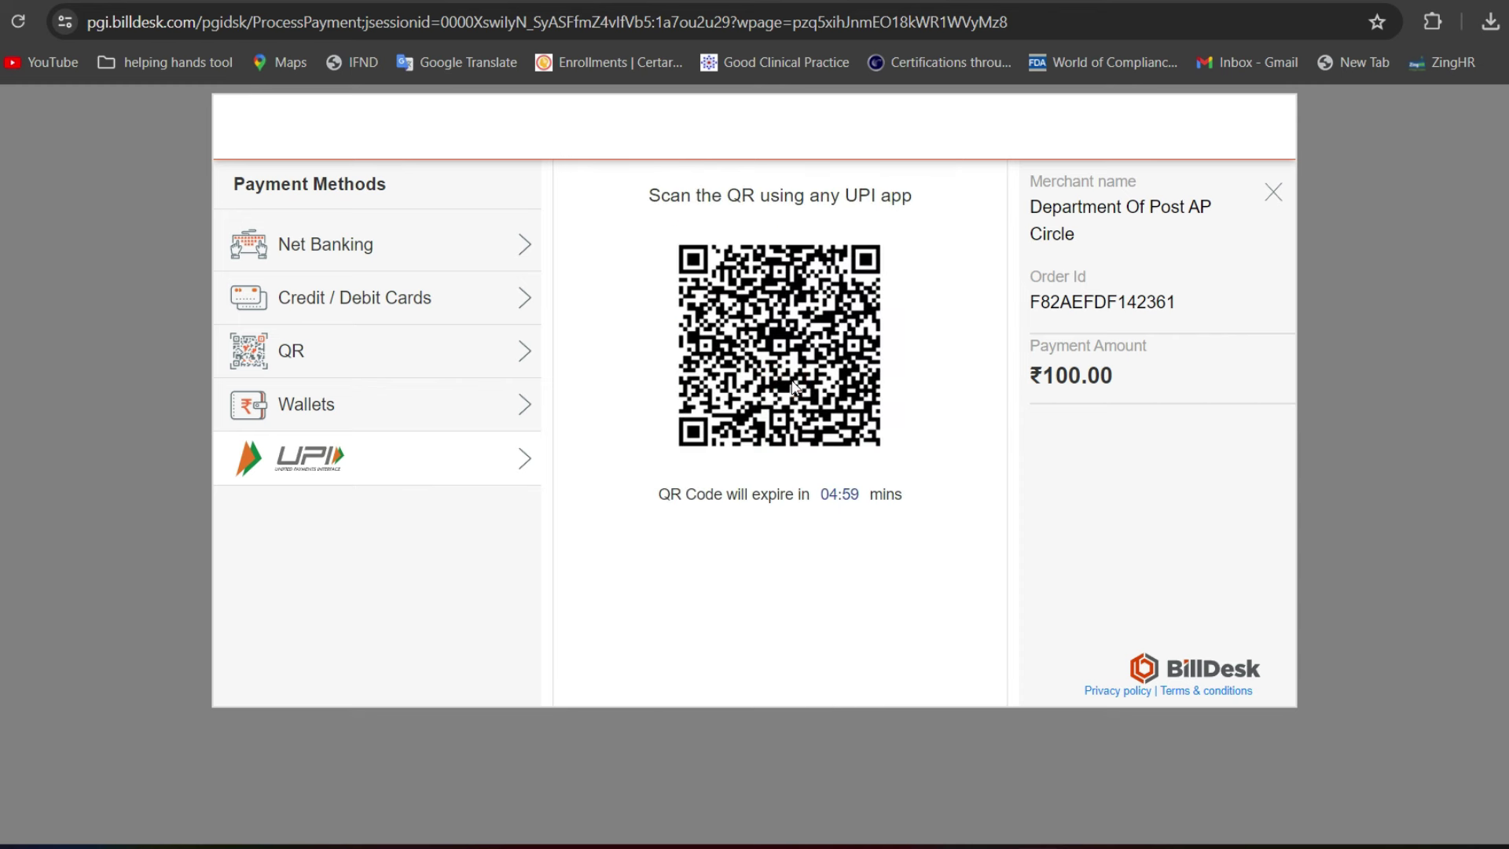